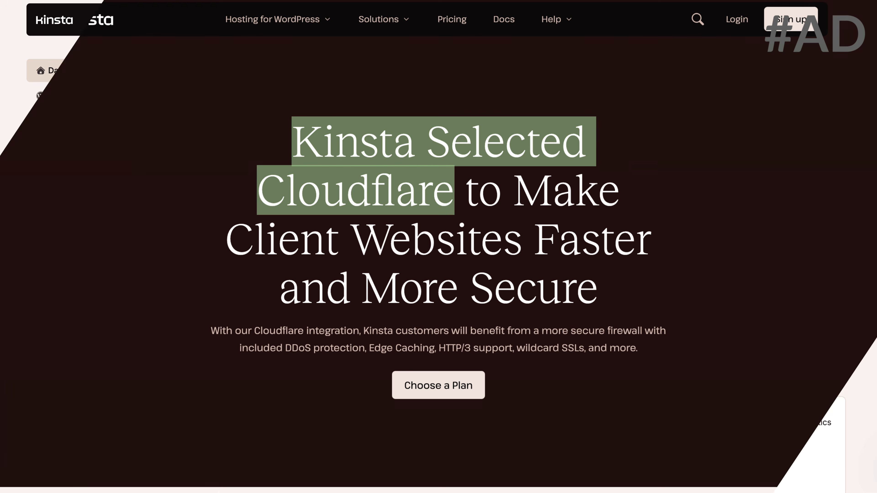
- Browse the Kinsta WordPress sites list and the Add site > Create new site page
scroll(508, 262, down, 8)
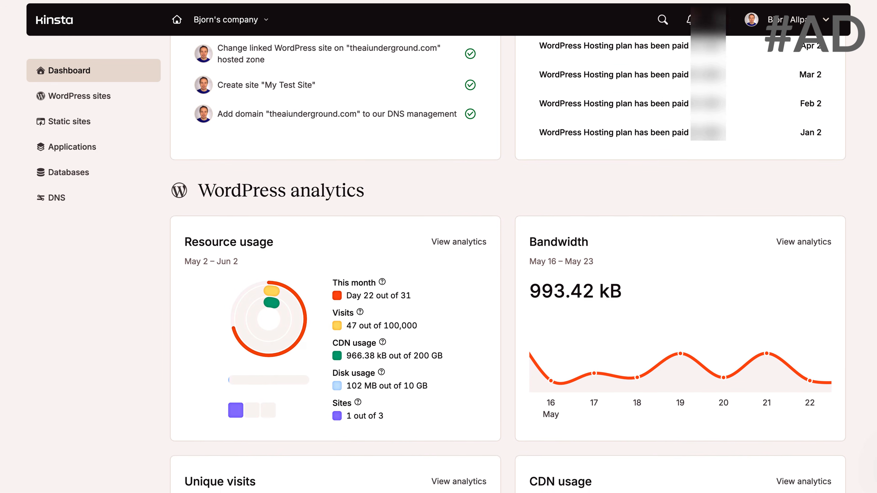
scroll(507, 263, down, 10)
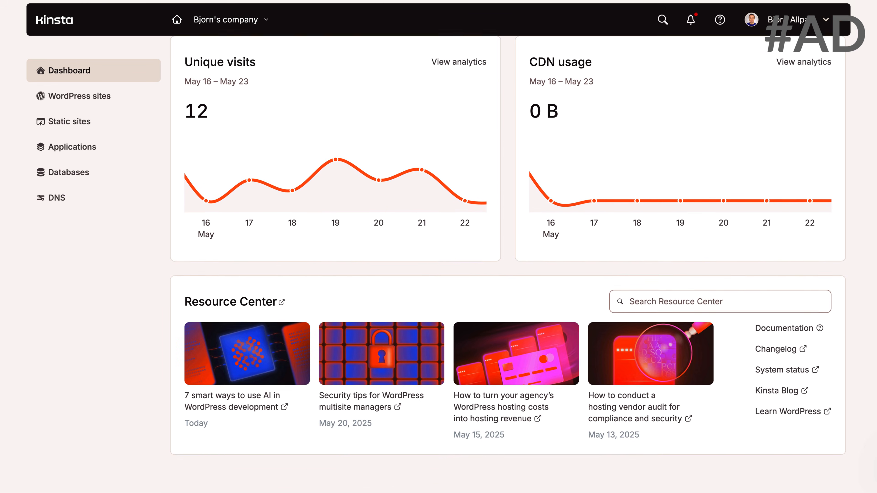
click(71, 101)
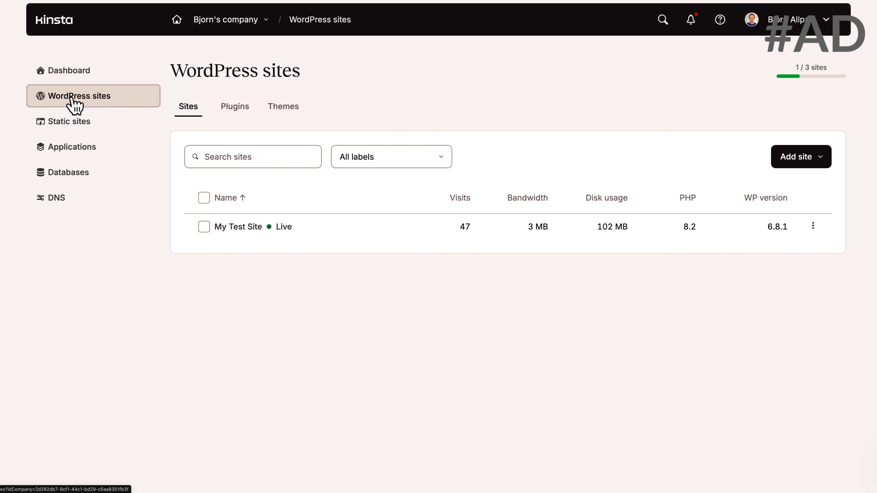
click(818, 158)
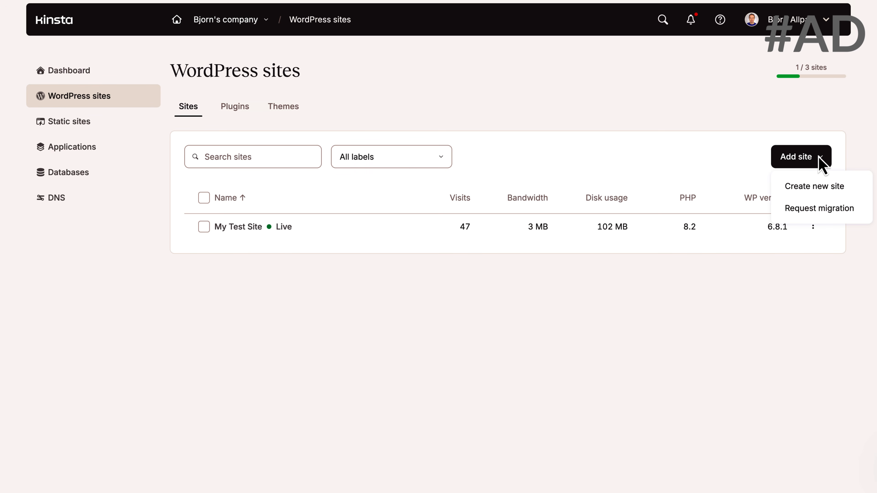
click(820, 188)
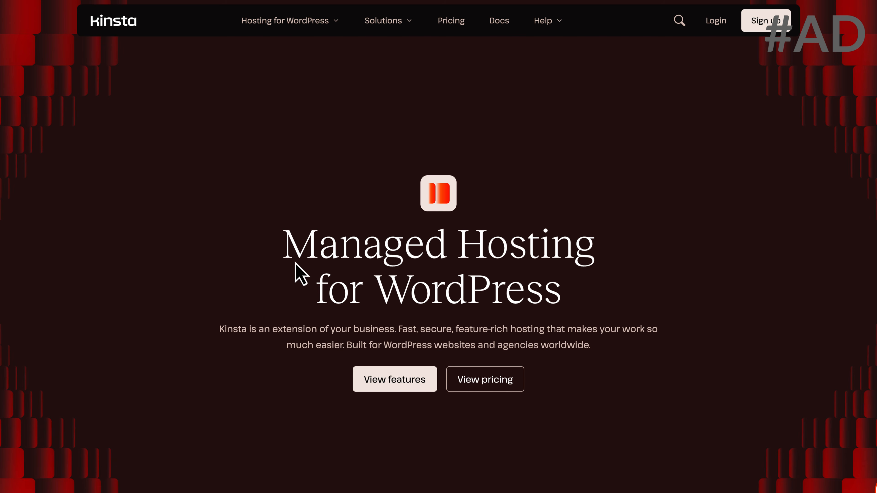
drag(283, 250, 542, 292)
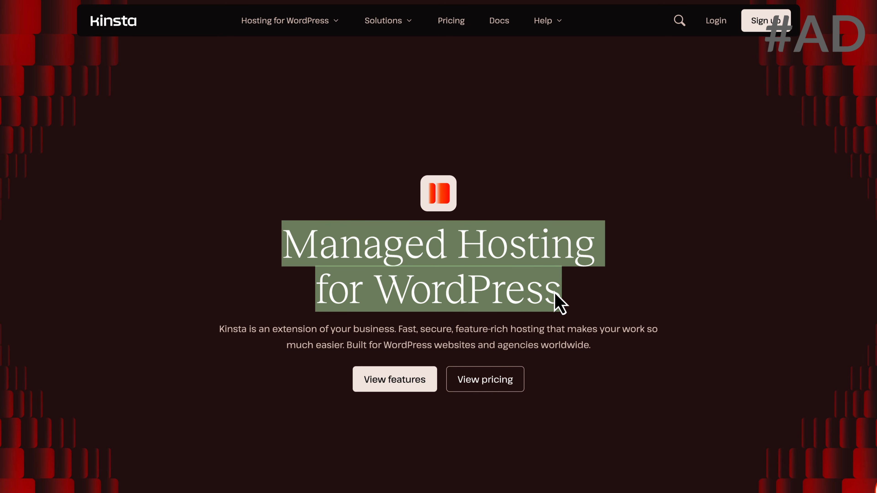
scroll(756, 331, down, 10)
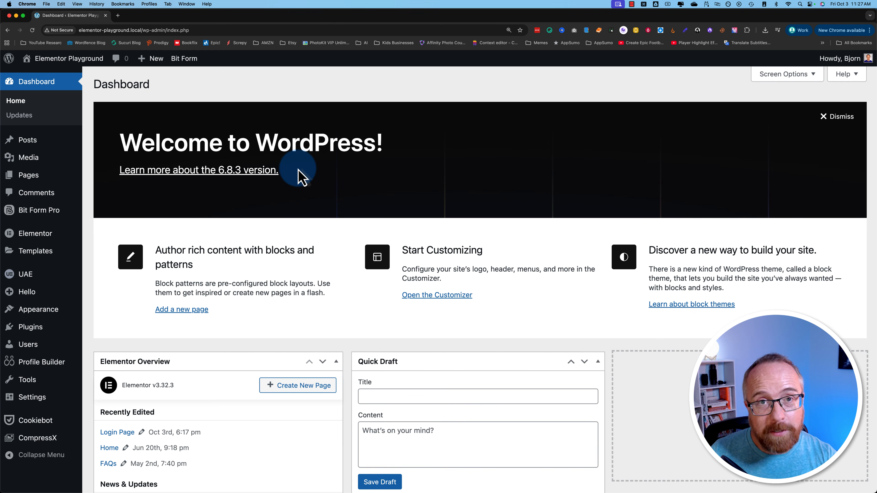
- Search Add Plugins for 'profile builder' and then 'elementor' to confirm both are Active
scroll(87, 307, down, 1)
mouse_move(47, 331)
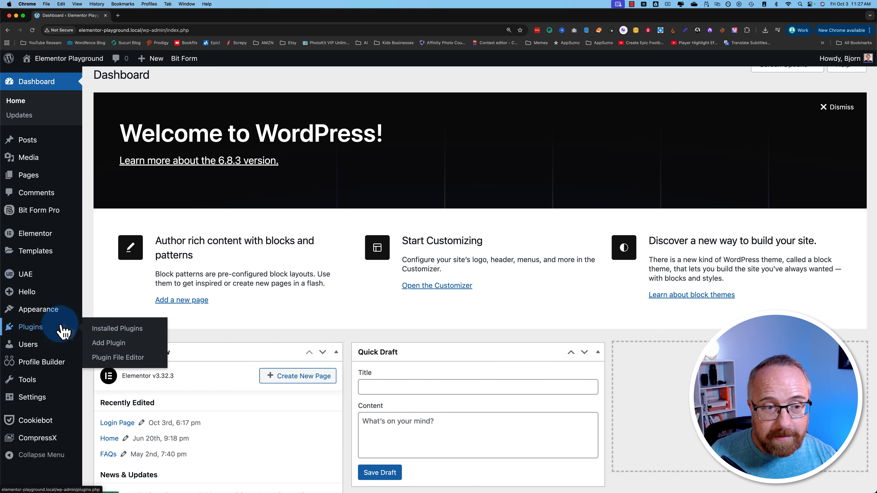
click(110, 344)
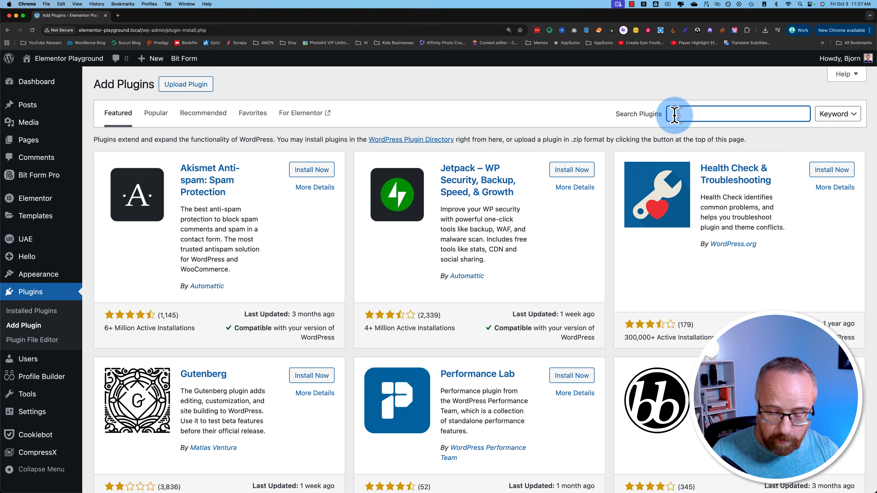
text(profile builder)
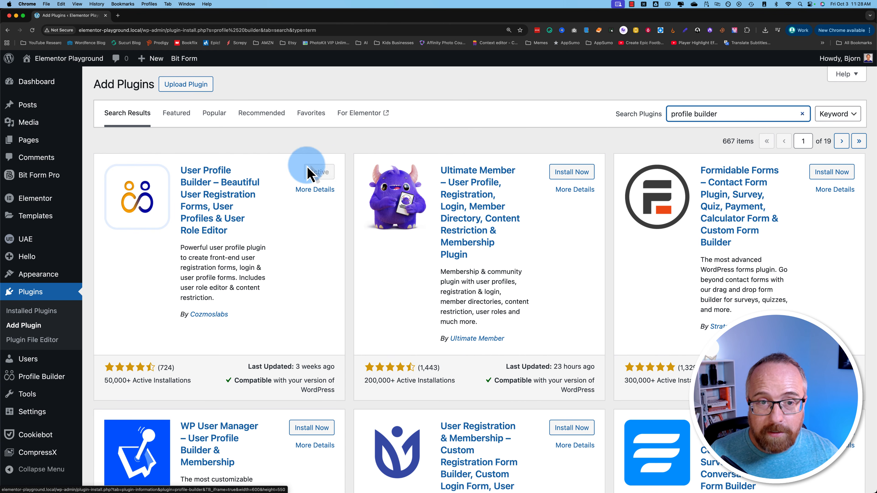
double_click(697, 113)
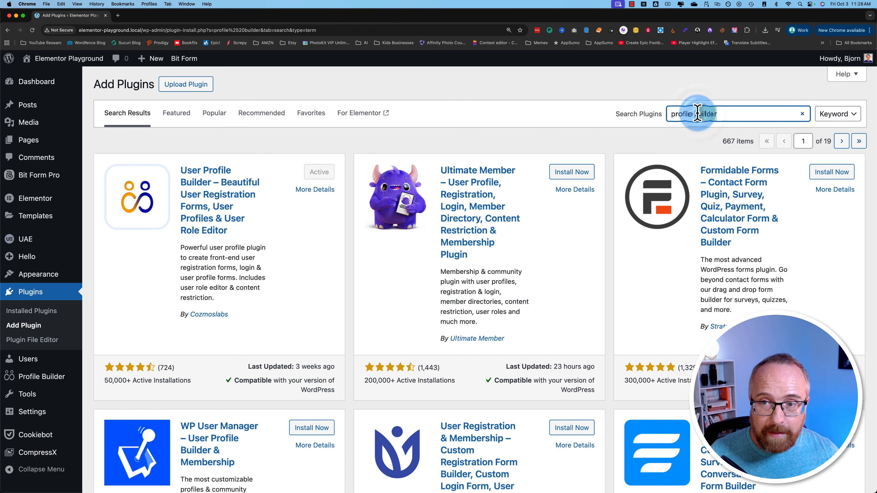
text(elementor)
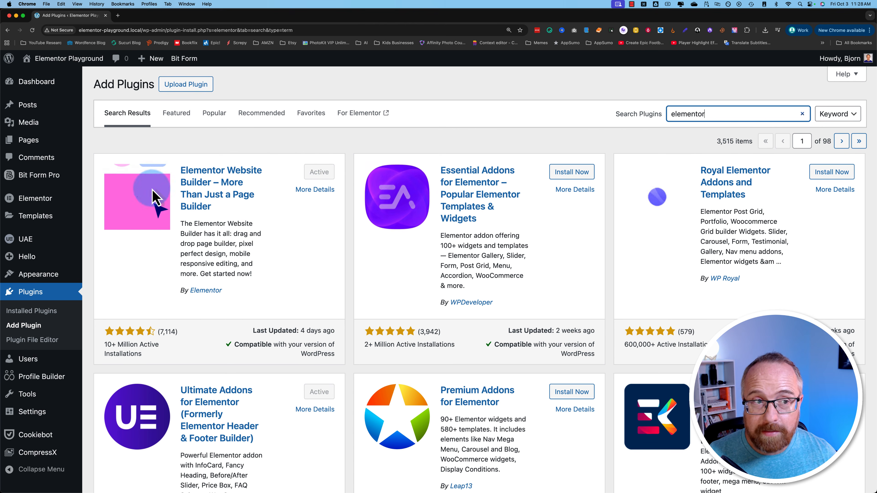
- Open Profile Builder's Basic Information page
mouse_move(63, 398)
scroll(64, 398, down, 2)
mouse_move(42, 378)
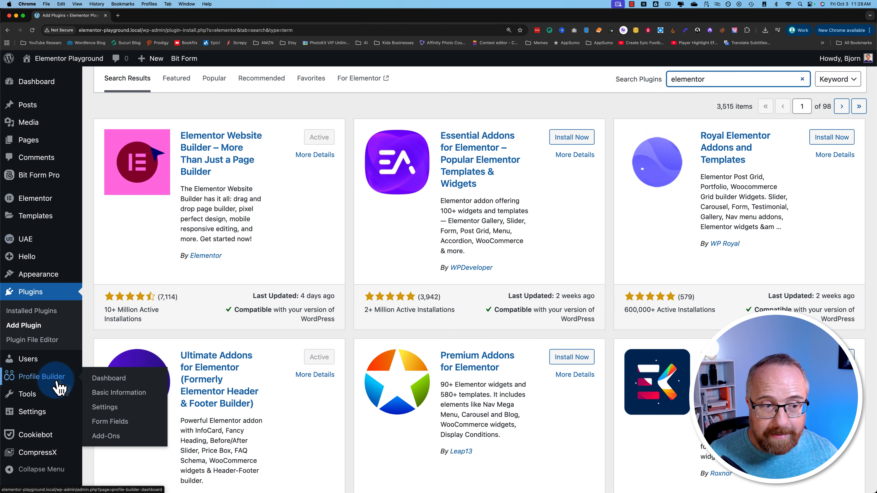
mouse_move(42, 203)
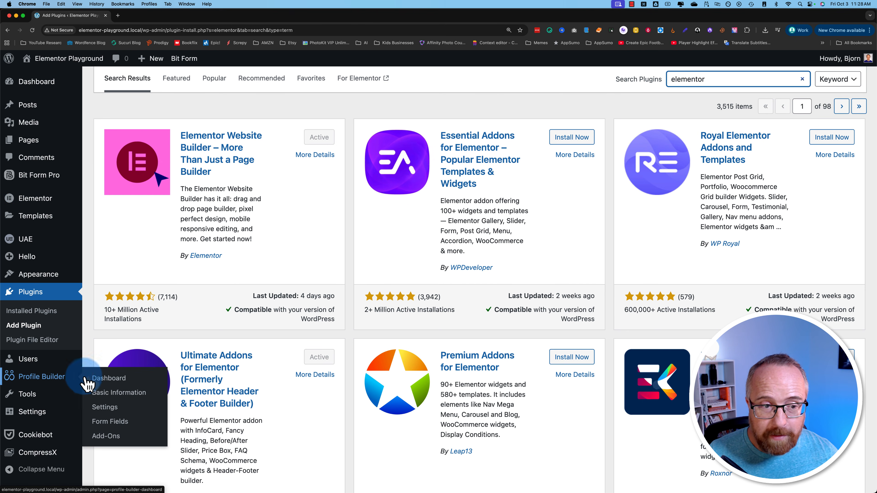
click(117, 396)
scroll(182, 326, down, 1)
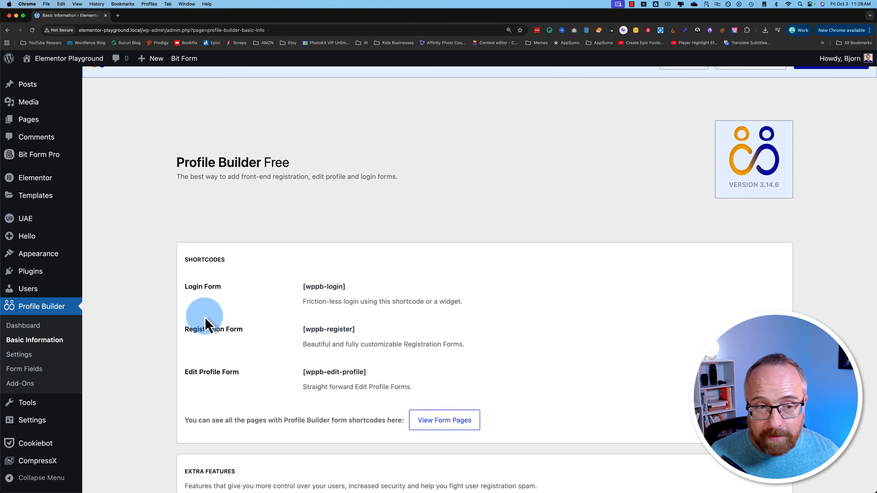
- Note the [wppb-login] and [wppb-register] shortcodes, then open Form Fields and the field-type list
drag(352, 289, 294, 294)
drag(355, 331, 303, 338)
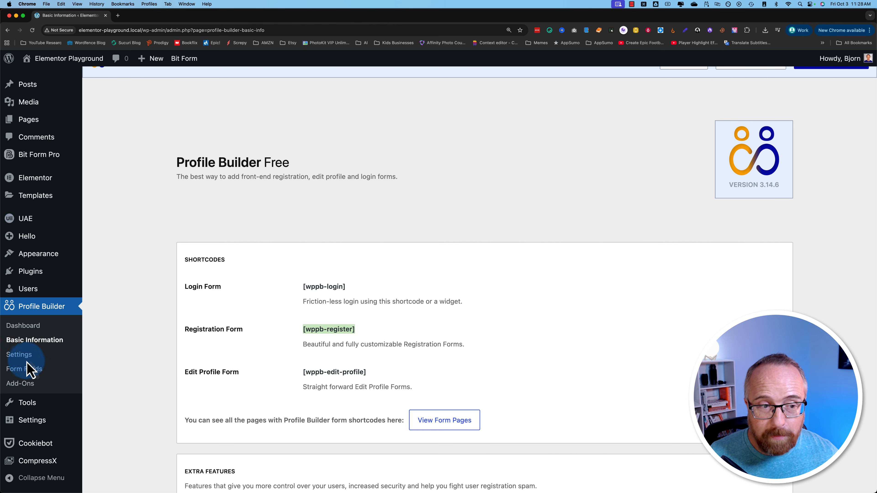
click(31, 369)
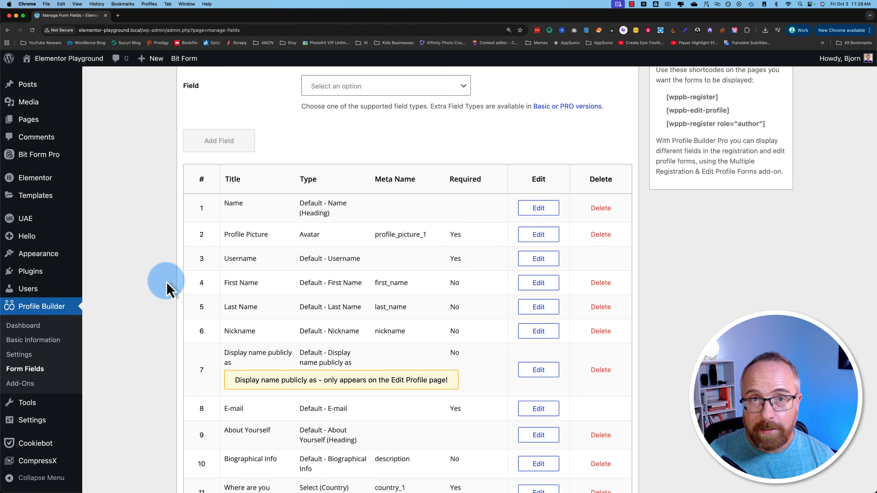
scroll(155, 279, down, 2)
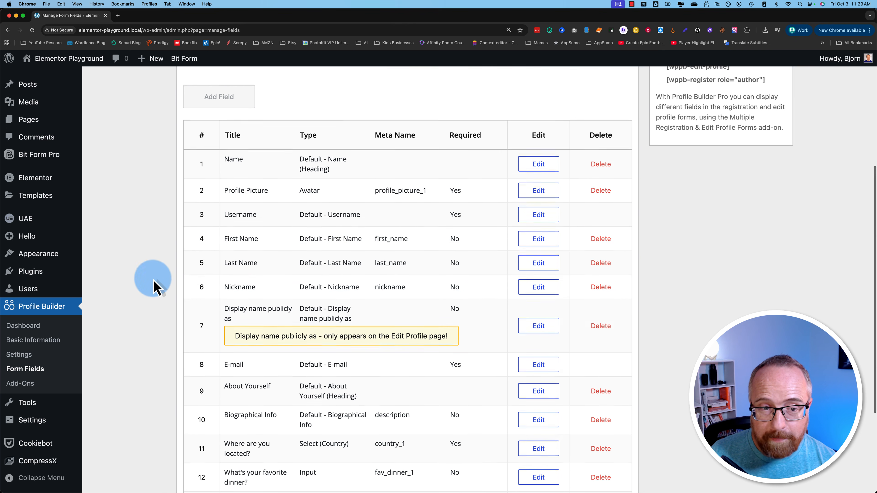
scroll(153, 286, down, 4)
scroll(198, 272, down, 3)
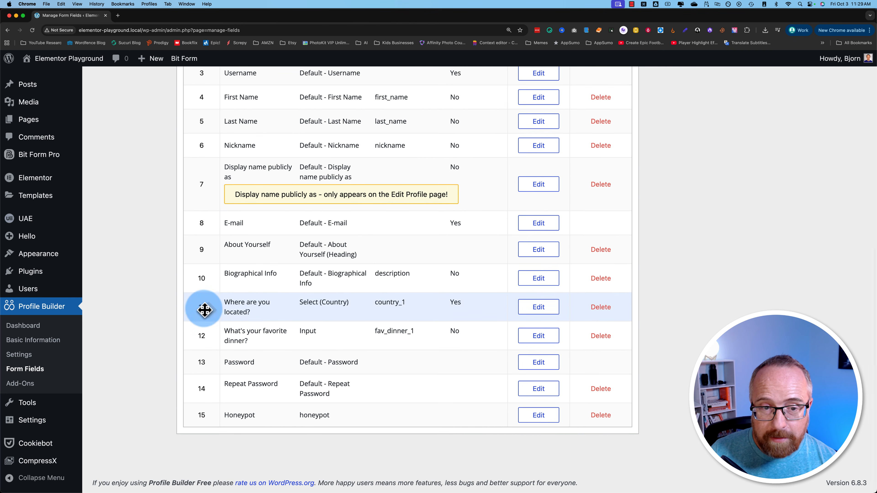
scroll(274, 349, up, 10)
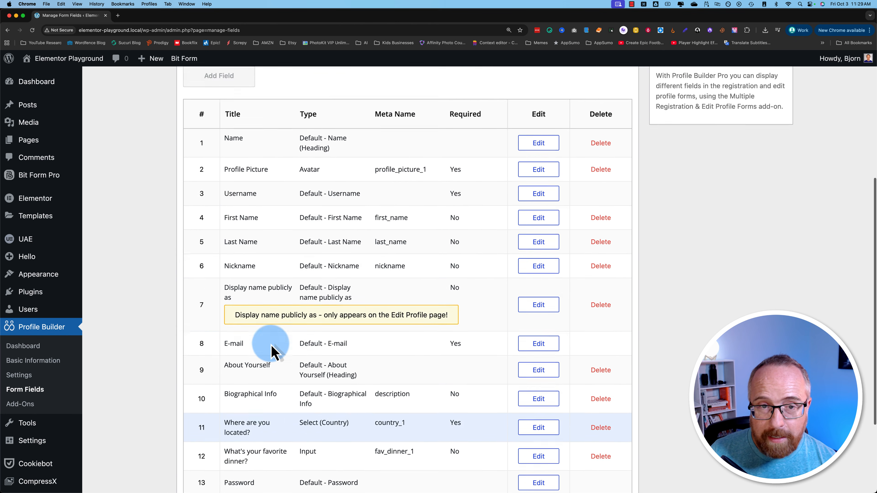
click(371, 138)
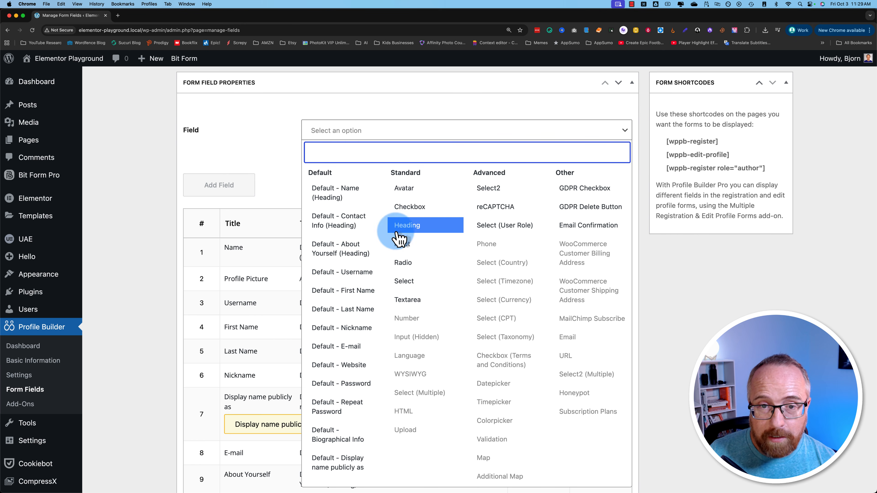
- Make a Checkbox field titled Favorite Time Of Day, meta name time_of_day_1, described 'Ask customers their fav time of day'
click(411, 207)
click(312, 129)
text(Favorite Time Of Day)
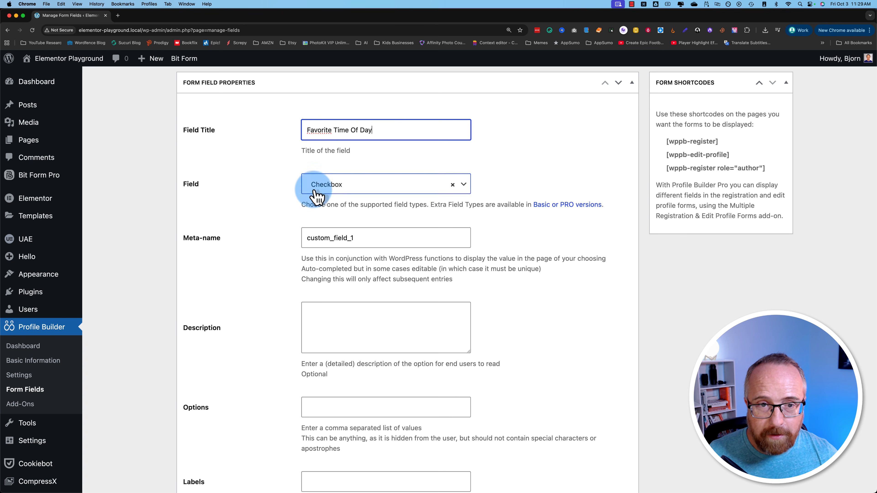
double_click(312, 241)
text(time_of_d)
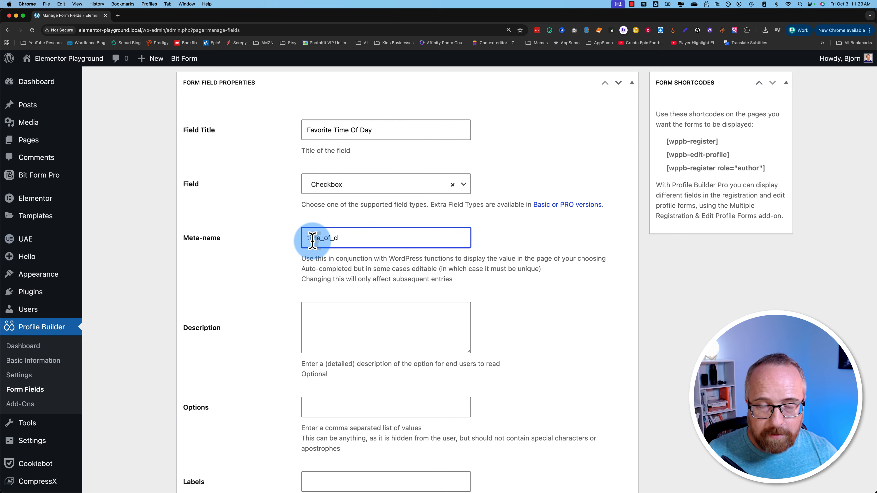
text(ay_1)
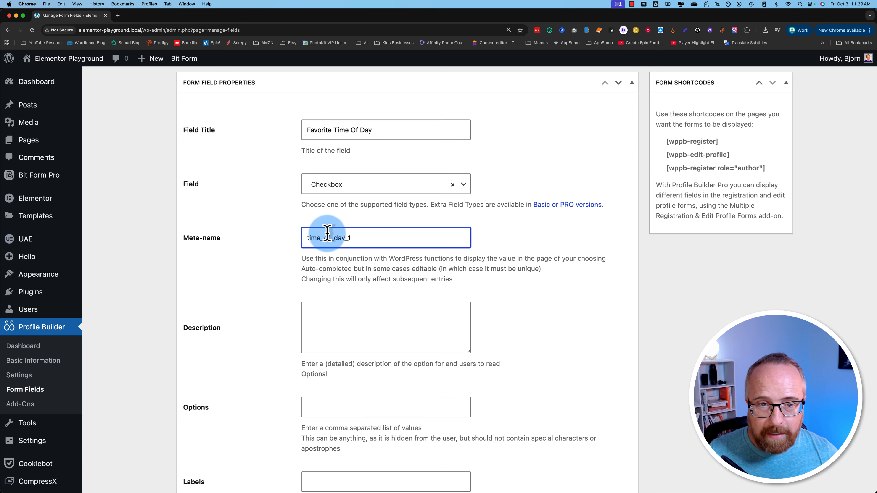
drag(368, 237, 304, 237)
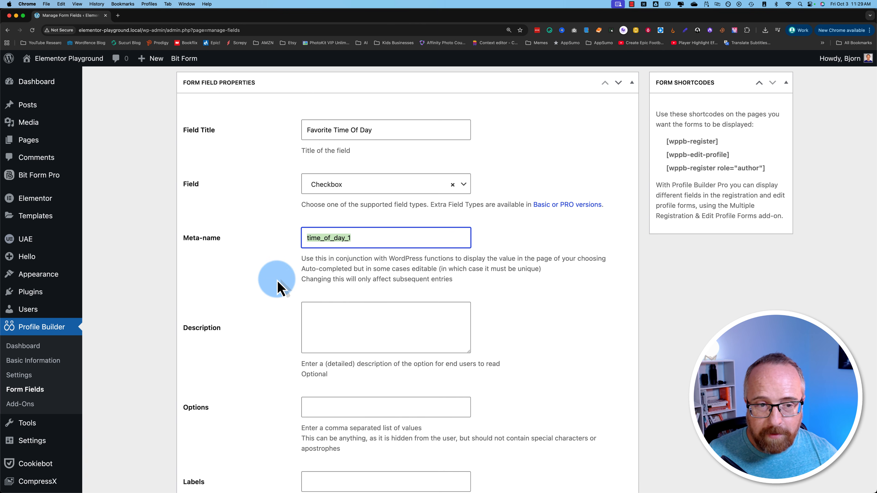
scroll(294, 269, down, 2)
click(303, 250)
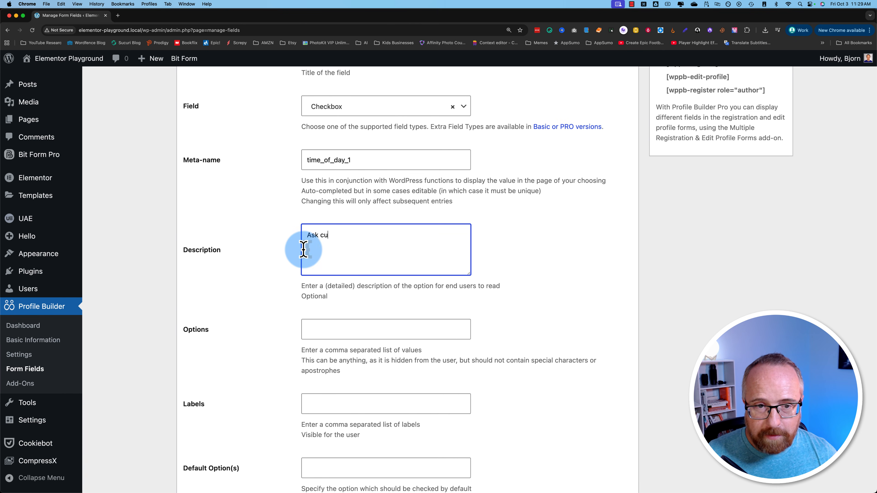
text(Ask customers their fav time of)
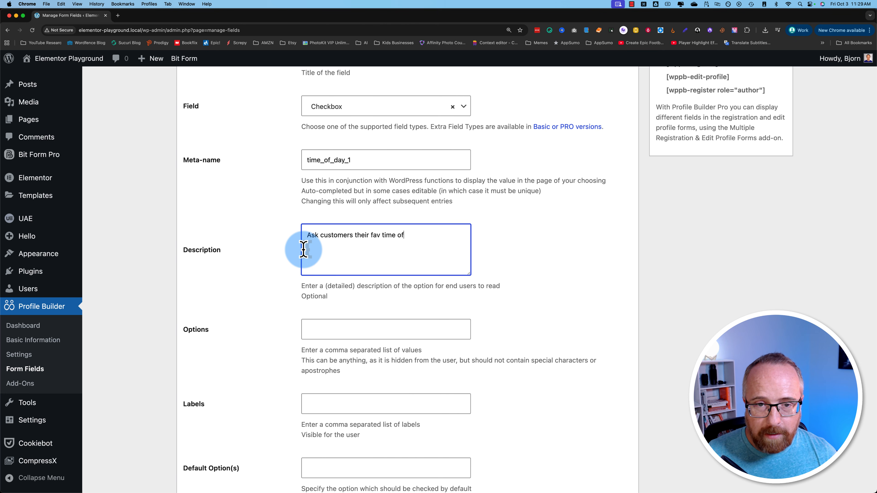
text( day)
- Enter Morning,Afternoon,Evening,Night as both the checkbox options and labels
scroll(289, 273, down, 6)
scroll(268, 319, up, 1)
click(306, 126)
text(Morning,A)
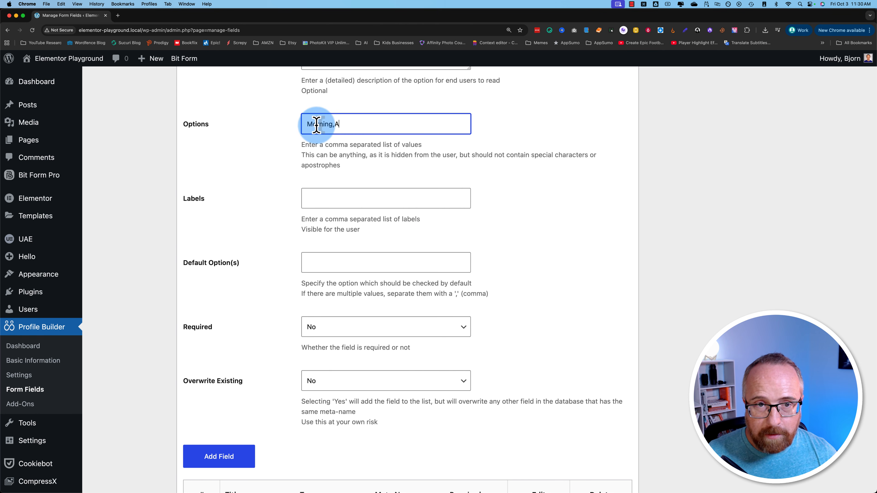
text(fternoon,Evening,Night)
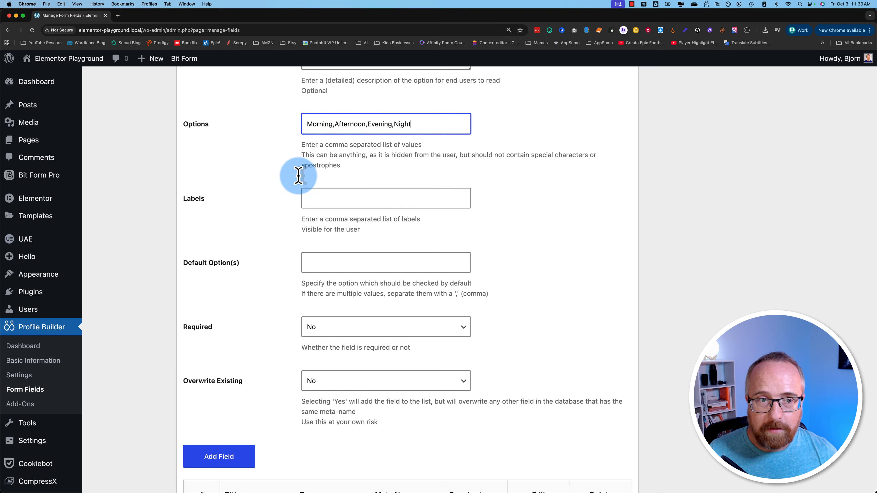
click(326, 124)
key(super+a)
key(super+c)
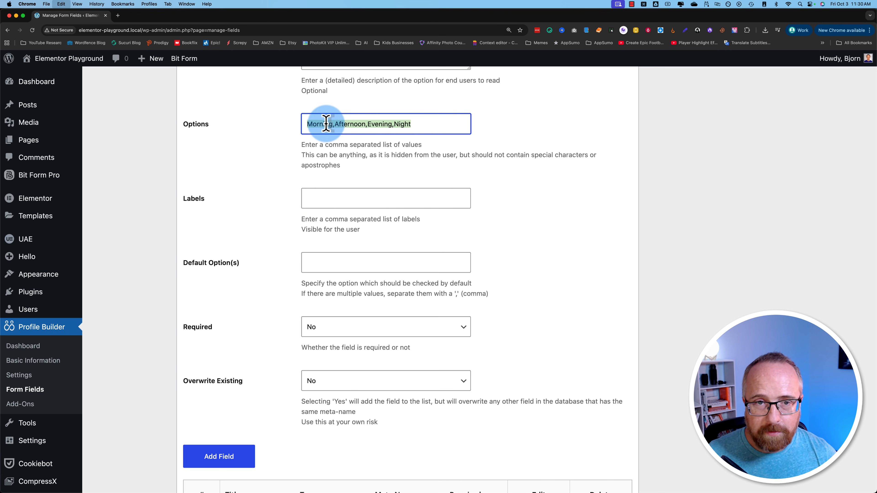
click(320, 194)
key(super+v)
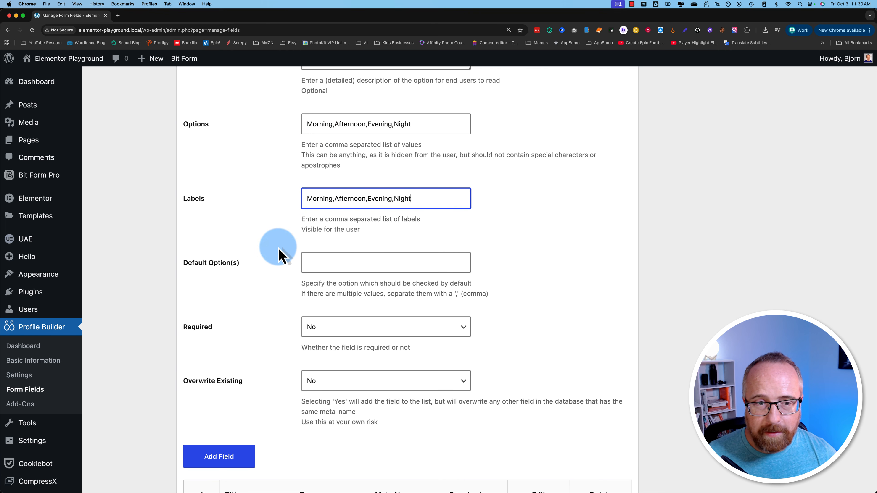
- Leave Overwrite Existing on No and add the field as number 16
scroll(280, 250, down, 4)
scroll(282, 276, up, 1)
scroll(281, 276, down, 4)
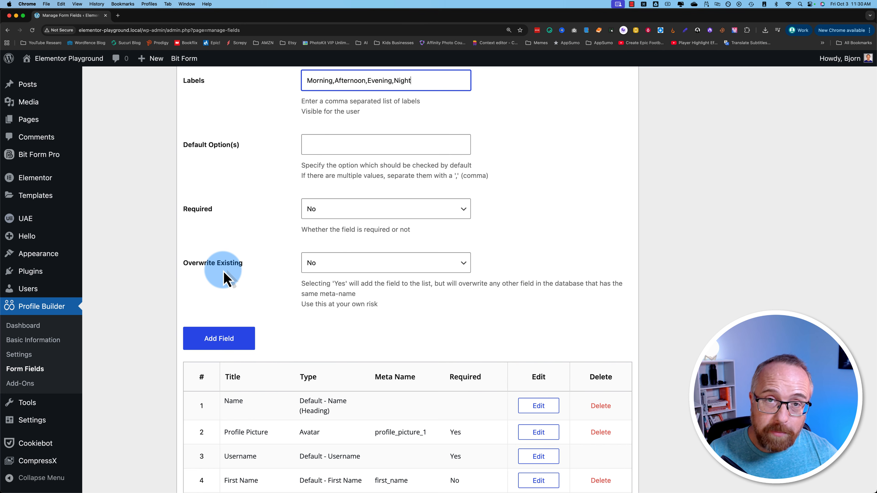
click(324, 269)
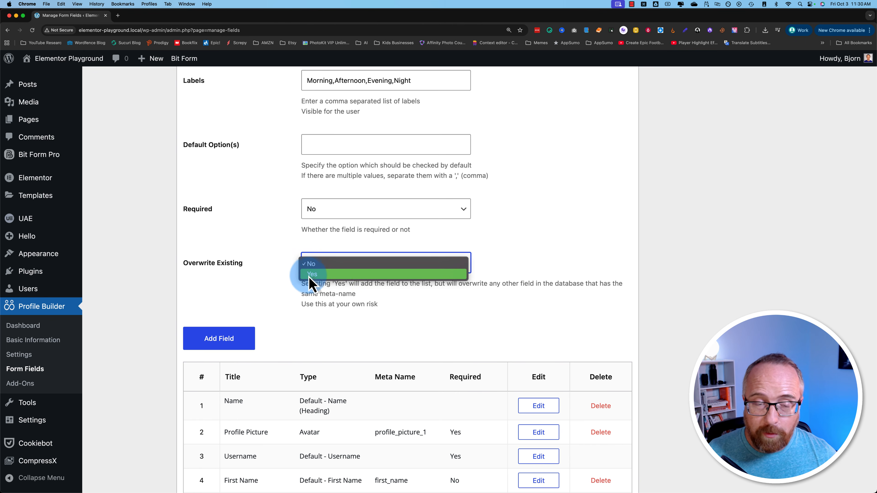
click(310, 265)
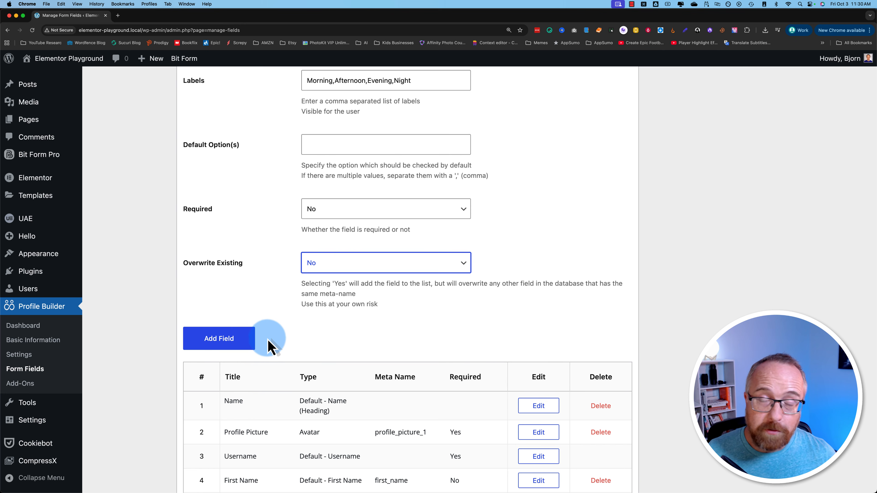
click(243, 339)
- Move Favorite Time Of Day above the password fields, making it field 13
scroll(165, 384, down, 8)
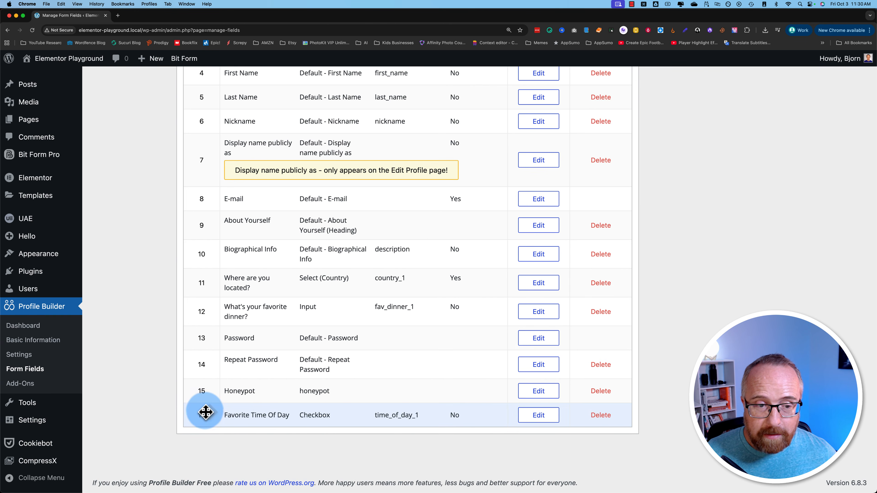
drag(201, 420, 200, 337)
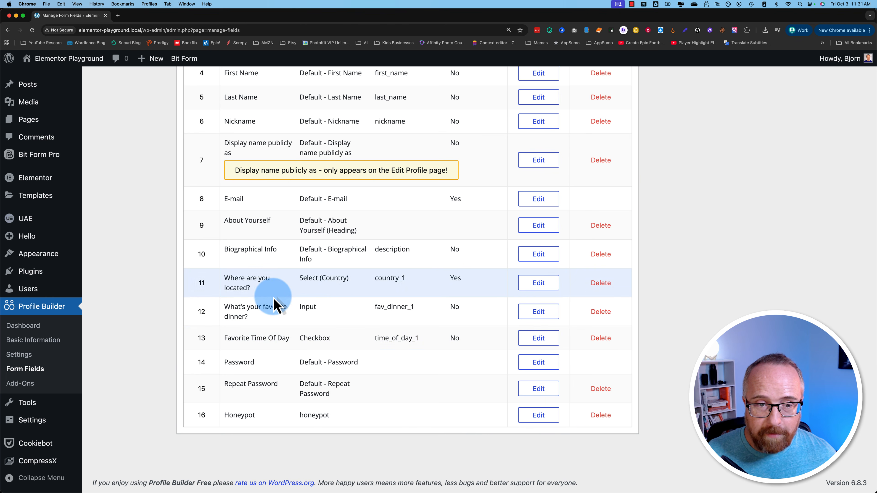
scroll(182, 357, up, 2)
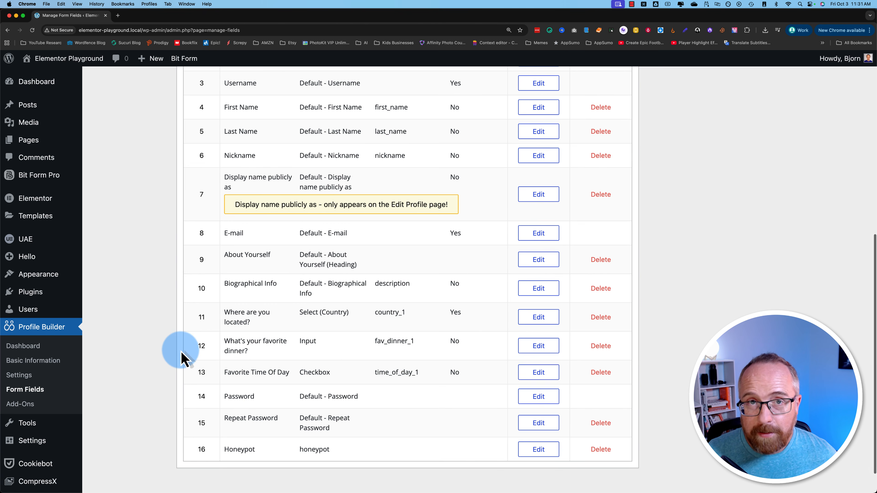
scroll(182, 358, up, 5)
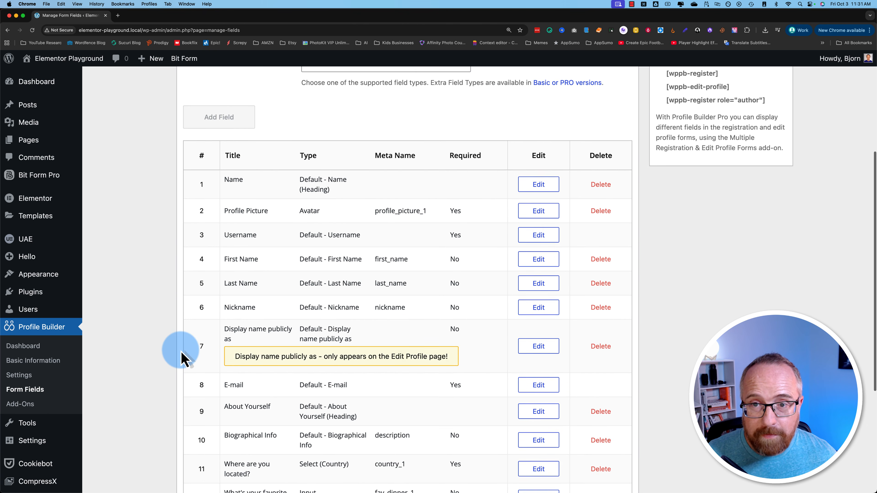
scroll(181, 352, up, 3)
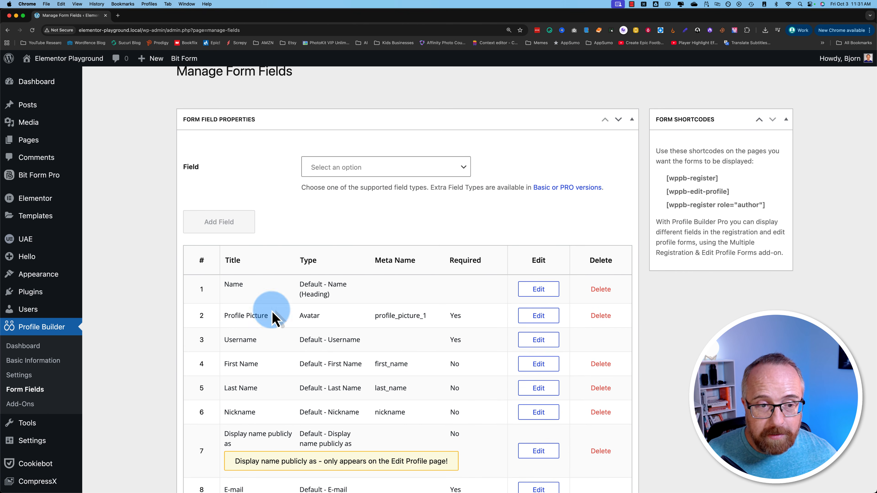
- Return to Basic Information and select the login and registration shortcodes
drag(655, 186, 669, 177)
click(679, 178)
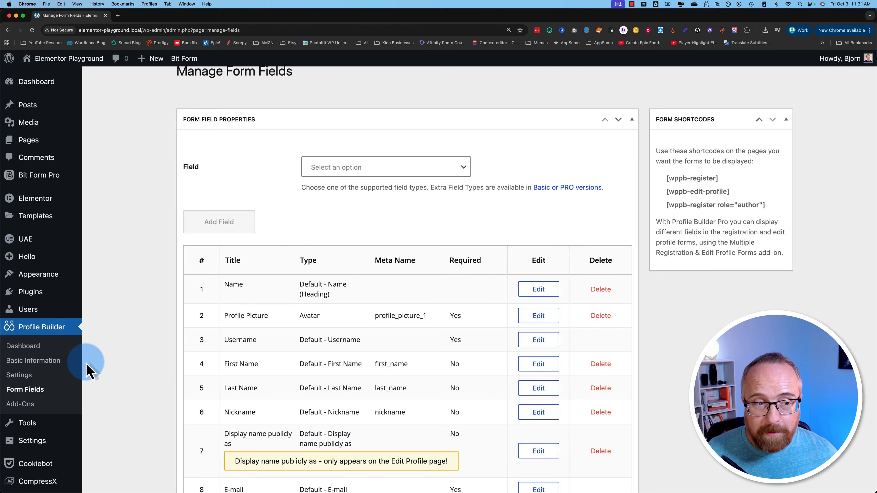
click(58, 361)
drag(340, 326, 301, 311)
mouse_move(358, 353)
mouse_down()
mouse_move(303, 352)
mouse_move(380, 363)
mouse_move(351, 353)
mouse_up()
- Copy the [wppb-login] and [wppb-register] shortcodes, then start a new page via Pages > Add Page
click(133, 239)
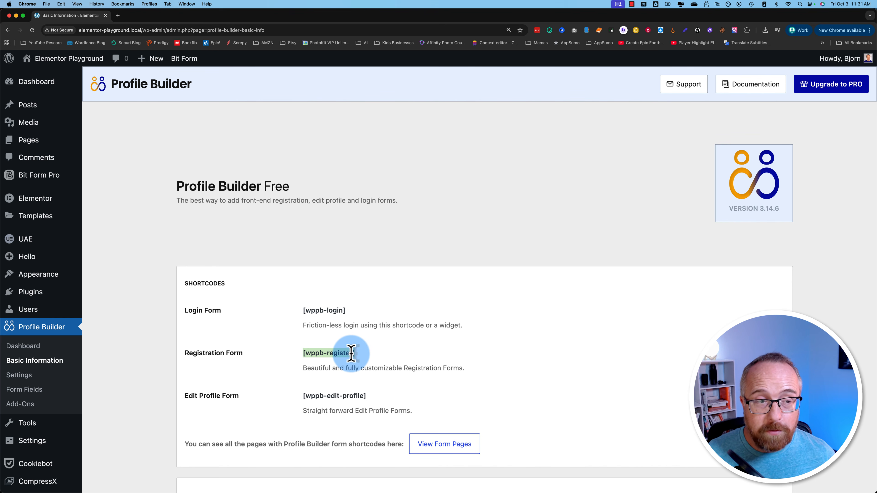
drag(344, 353, 303, 353)
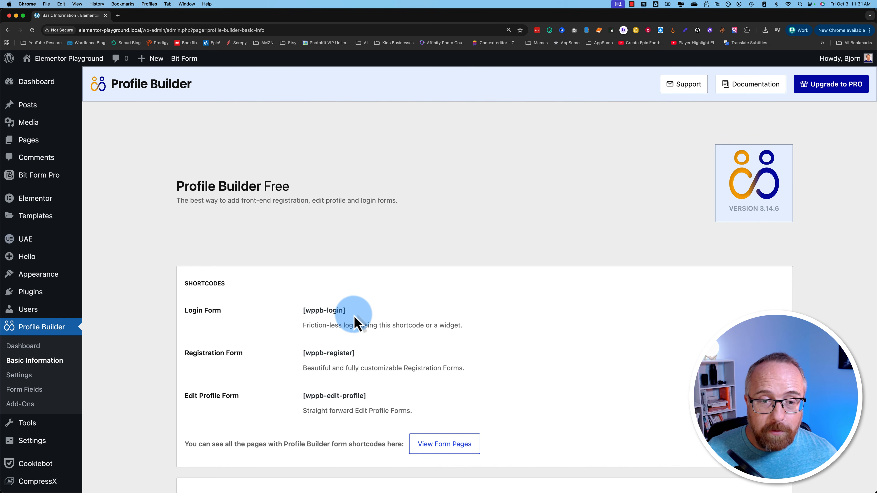
drag(352, 327, 309, 310)
drag(362, 363, 302, 352)
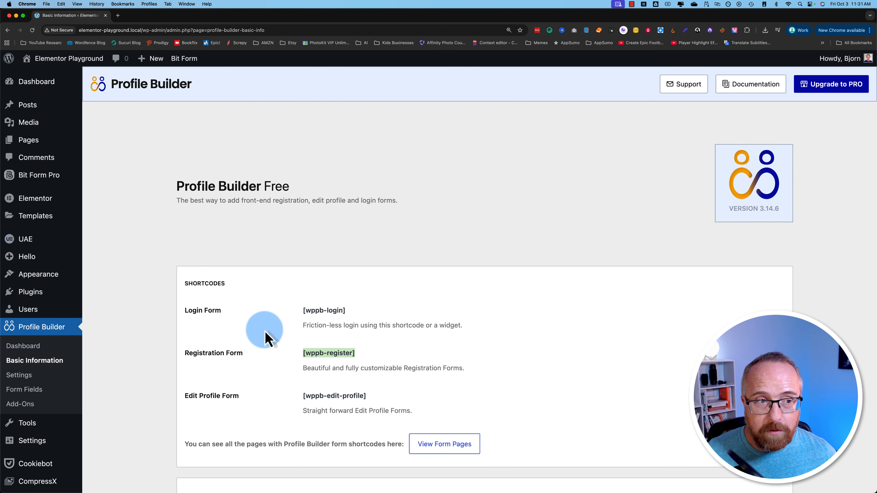
mouse_move(41, 146)
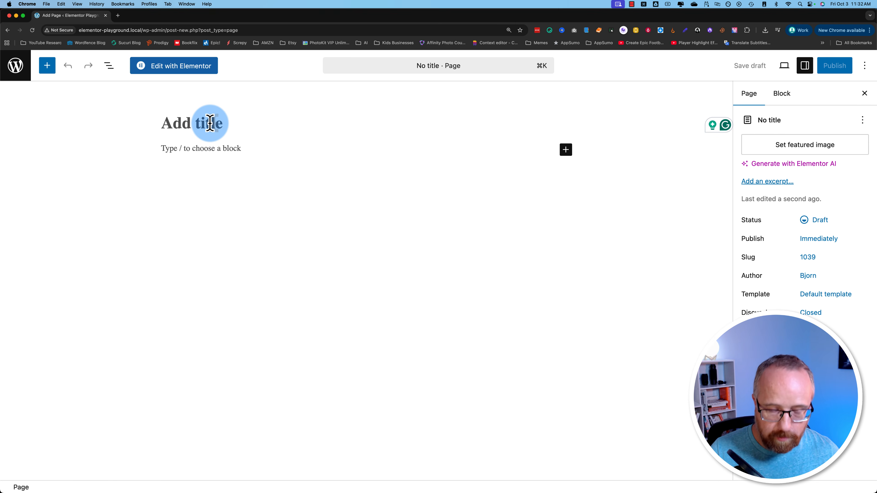
- Title the page 'Login Page', save it as a draft, and open it in Elementor
text(e)
click(749, 65)
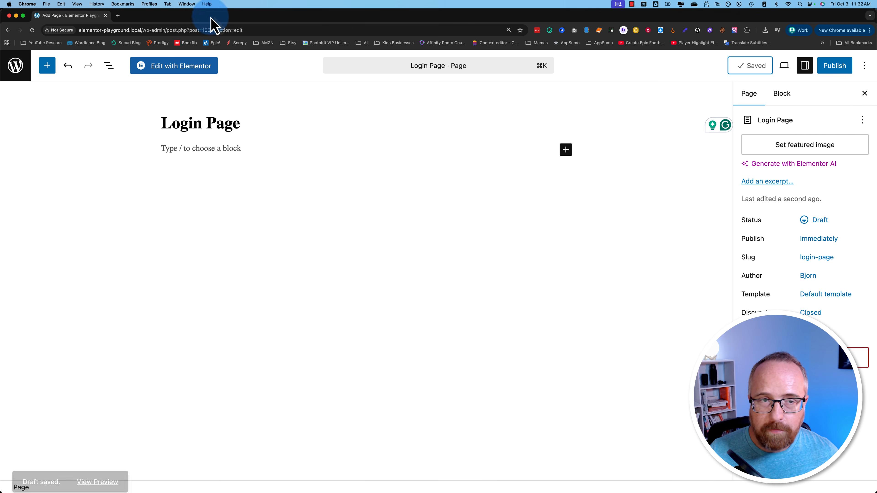
click(175, 69)
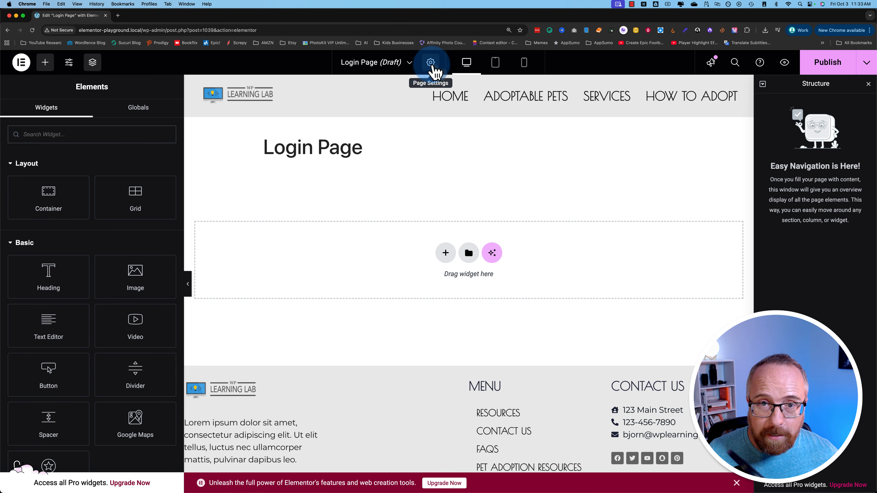
- Set the Login Page layout to Elementor Canvas and close the Structure panel
click(432, 64)
scroll(94, 397, down, 2)
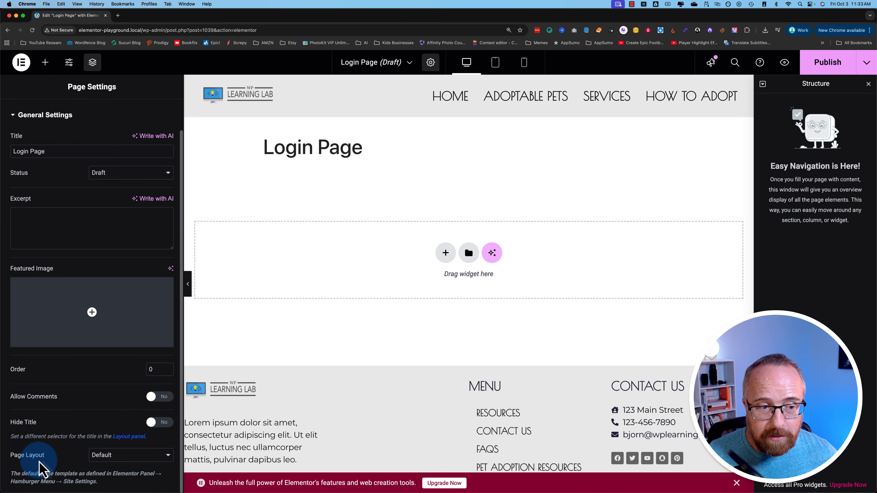
click(113, 456)
click(131, 467)
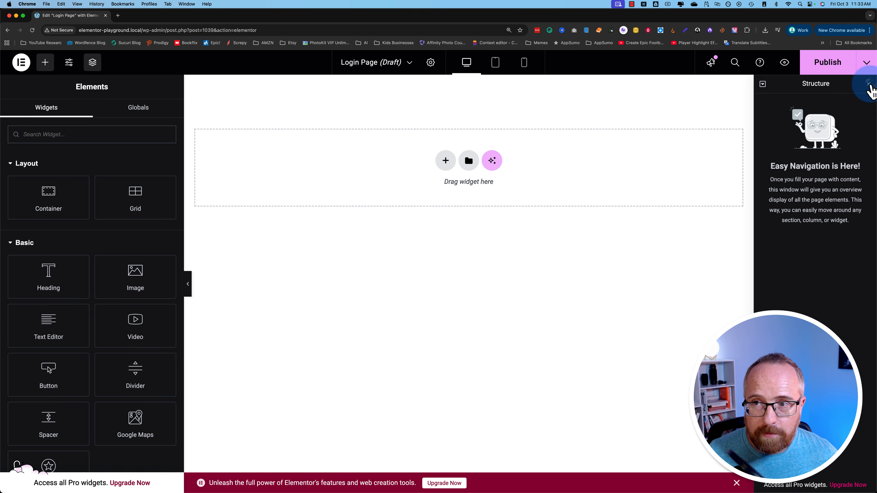
click(868, 84)
click(490, 216)
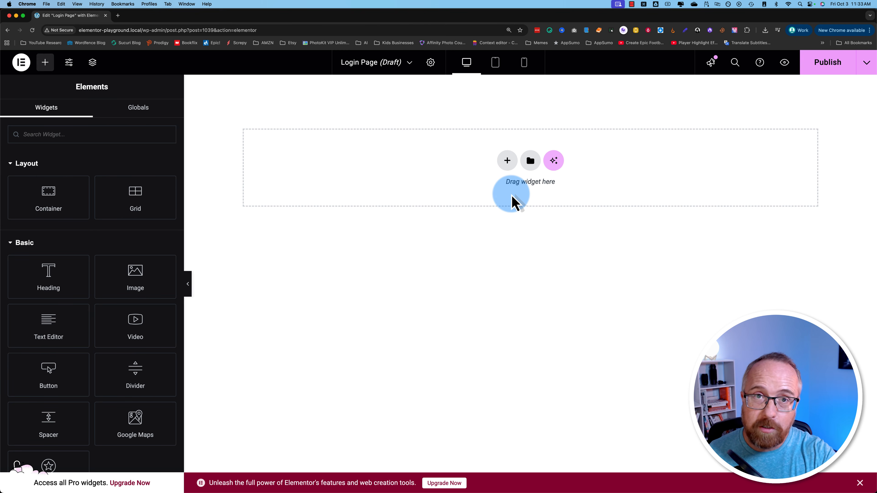
- Add a Flexbox container with two equal columns to the Login Page
click(507, 163)
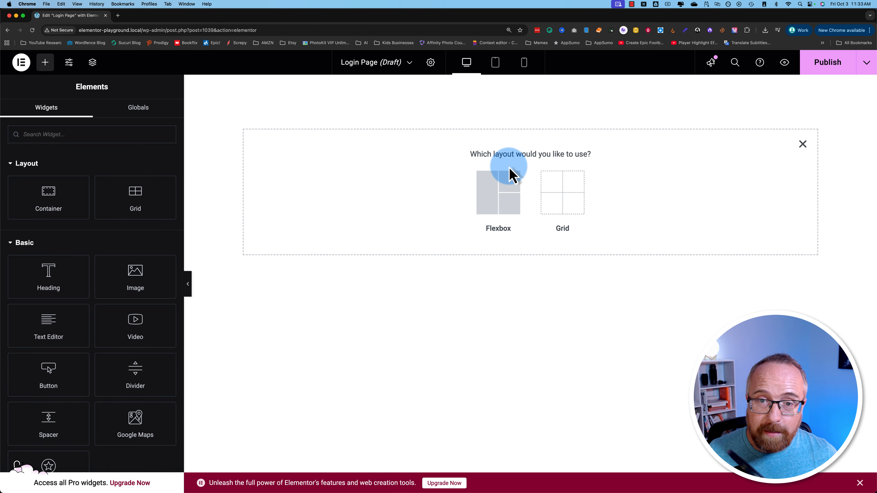
click(516, 207)
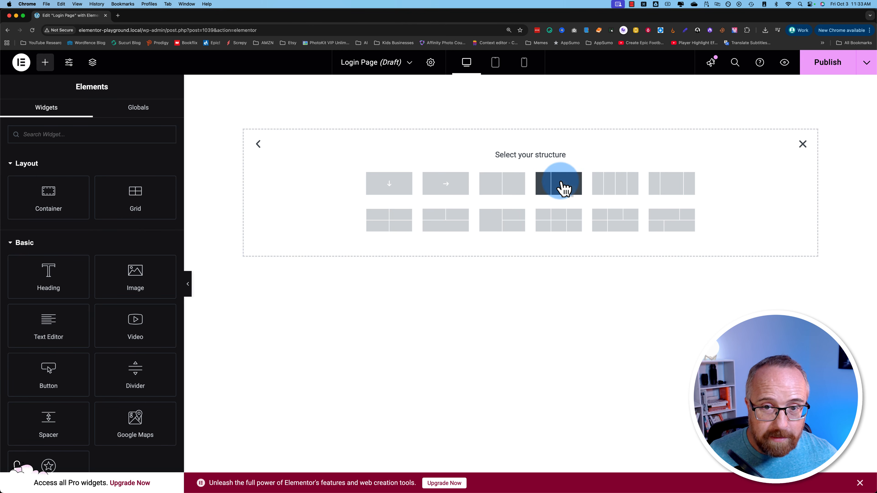
click(500, 188)
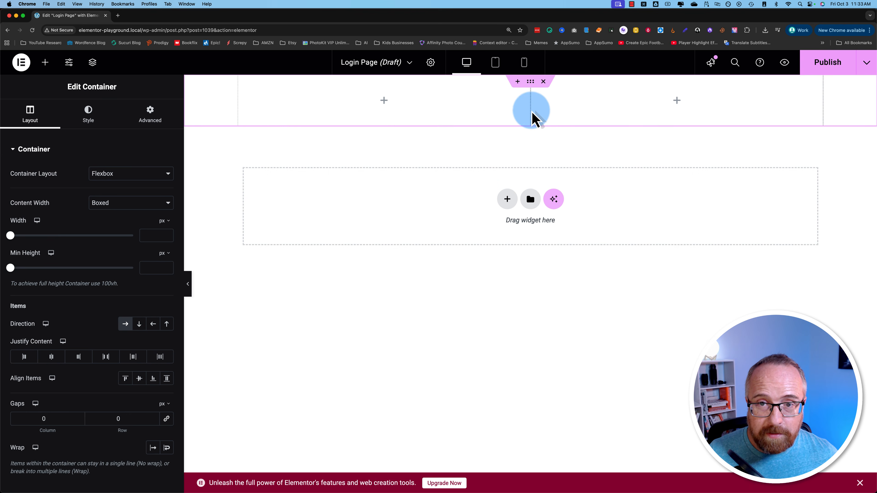
mouse_move(529, 114)
mouse_down()
mouse_move(471, 114)
mouse_move(555, 114)
mouse_move(527, 116)
mouse_up()
click(492, 148)
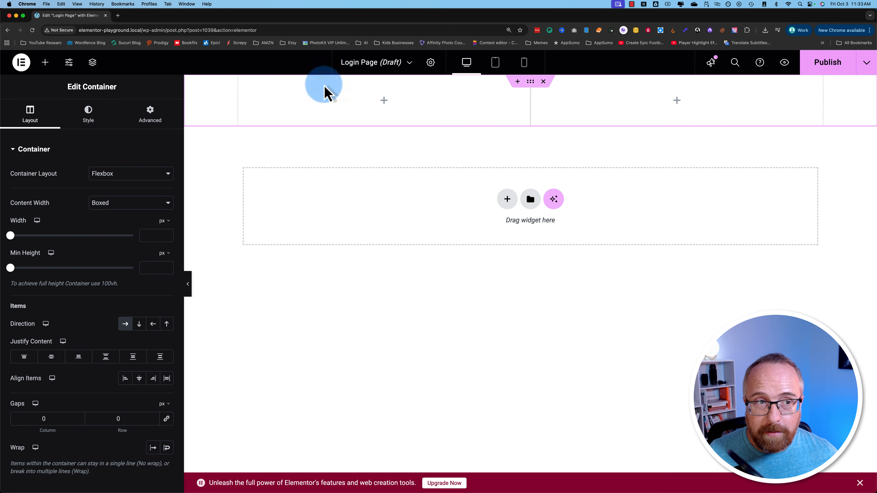
- Place a Shortcode widget in the left column containing [wppb-login]
click(45, 64)
click(50, 134)
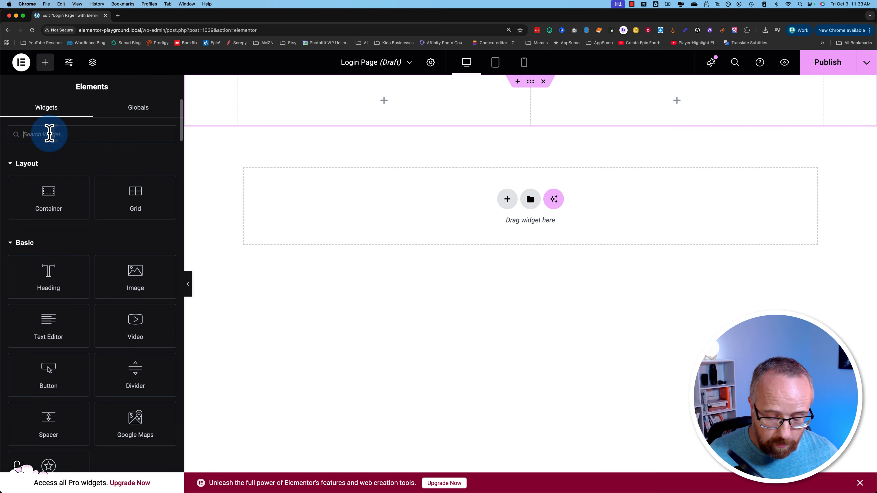
text(sho)
drag(47, 168, 368, 117)
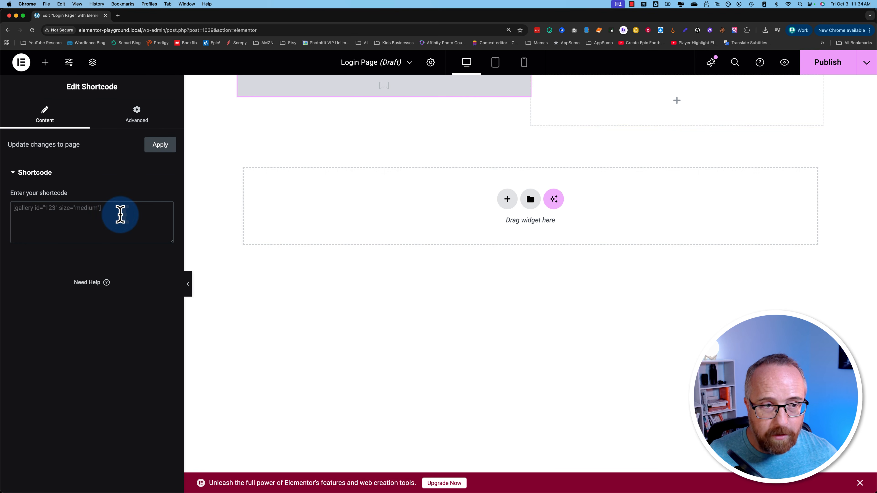
key(ctrl+shift+super+v)
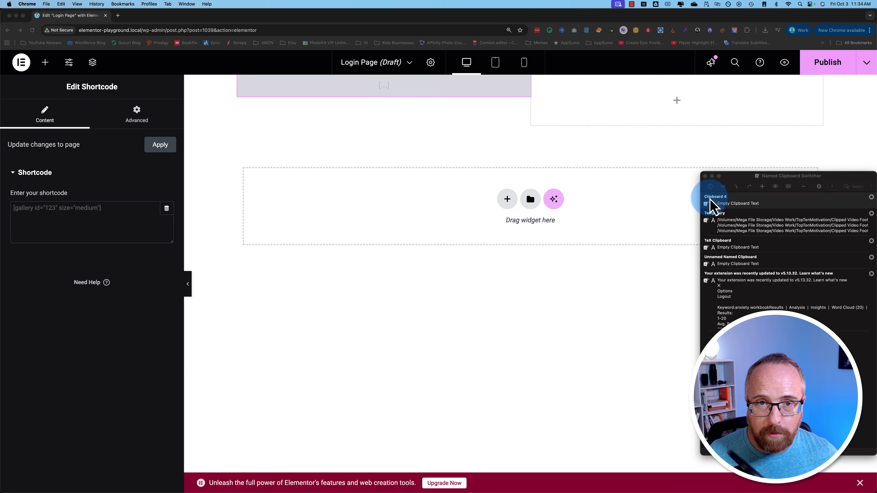
click(713, 197)
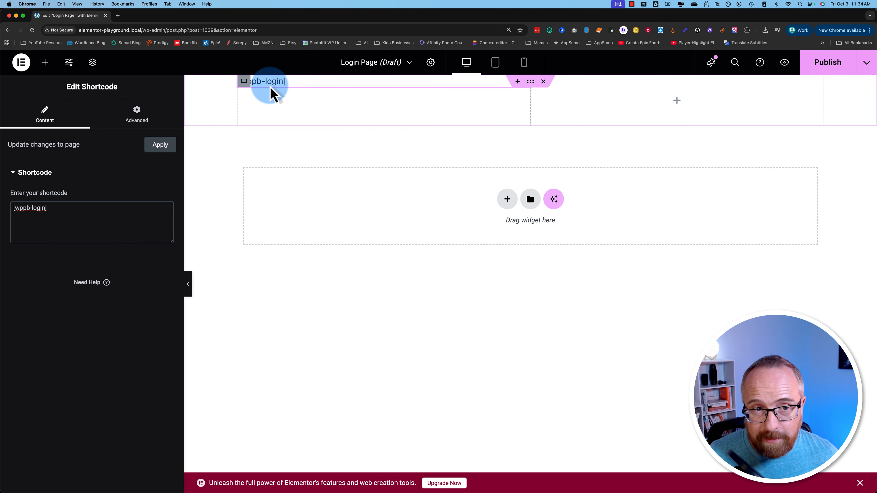
click(45, 62)
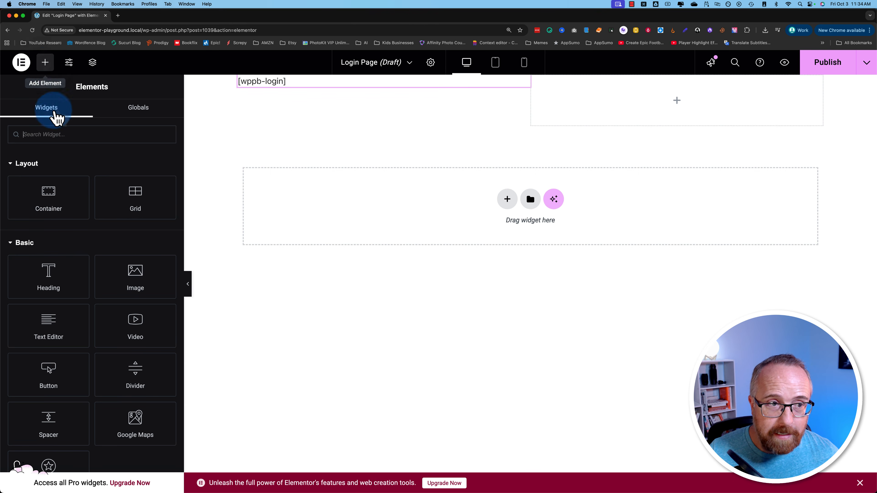
- Put an Image widget with the landscape-1 cliffs photo in the right column, then publish and view the page
click(53, 134)
text(image)
drag(48, 169, 656, 106)
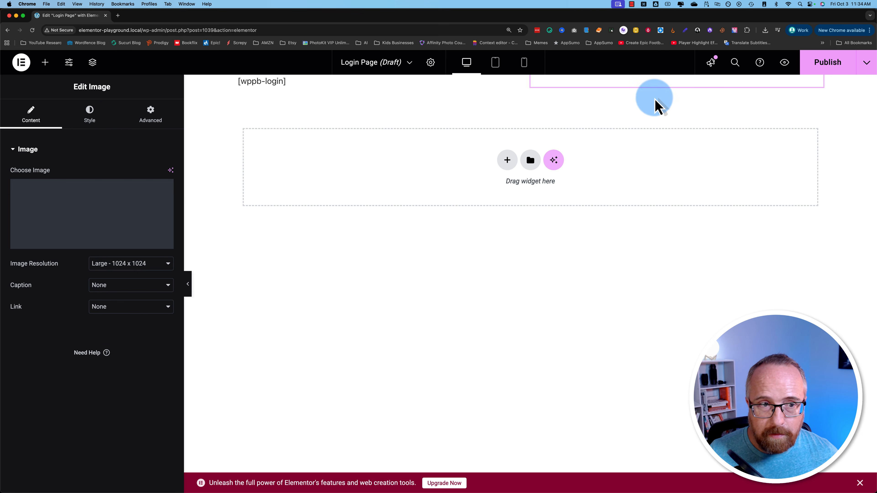
click(98, 222)
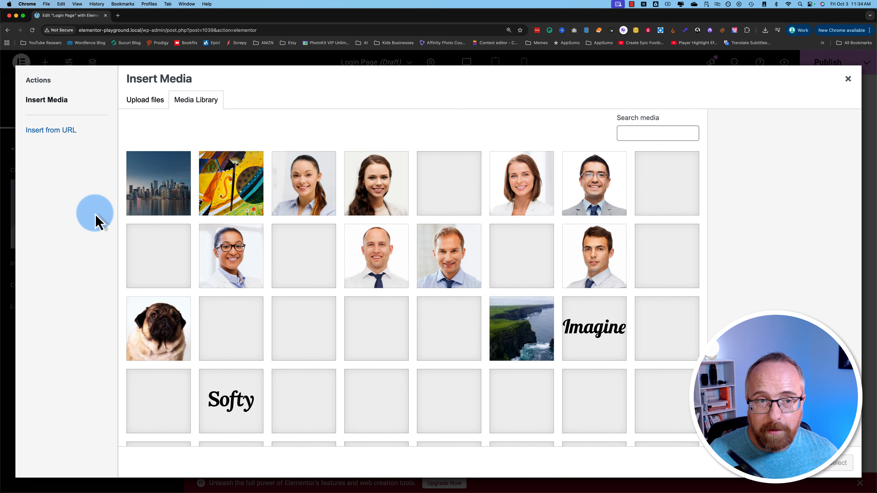
scroll(329, 304, down, 5)
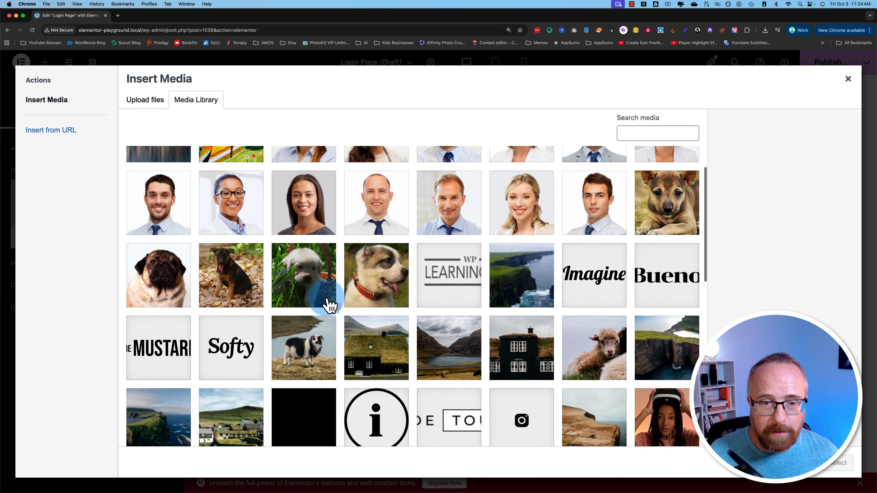
click(517, 207)
click(474, 247)
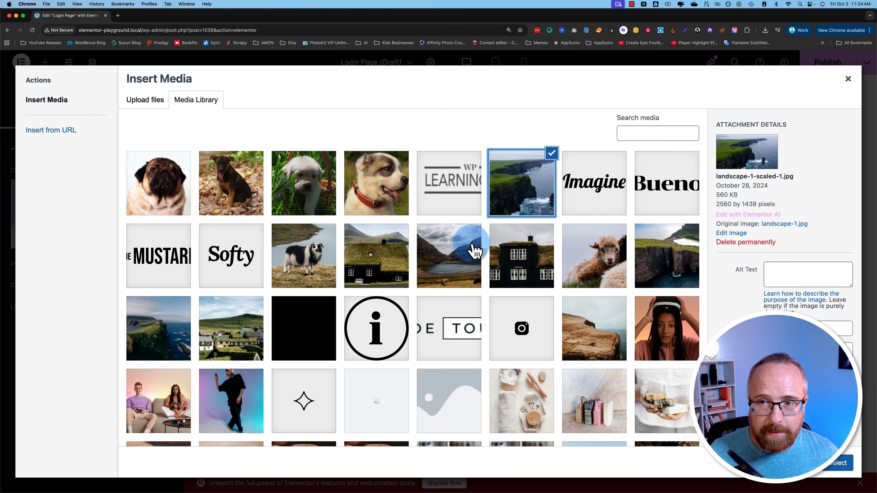
click(839, 464)
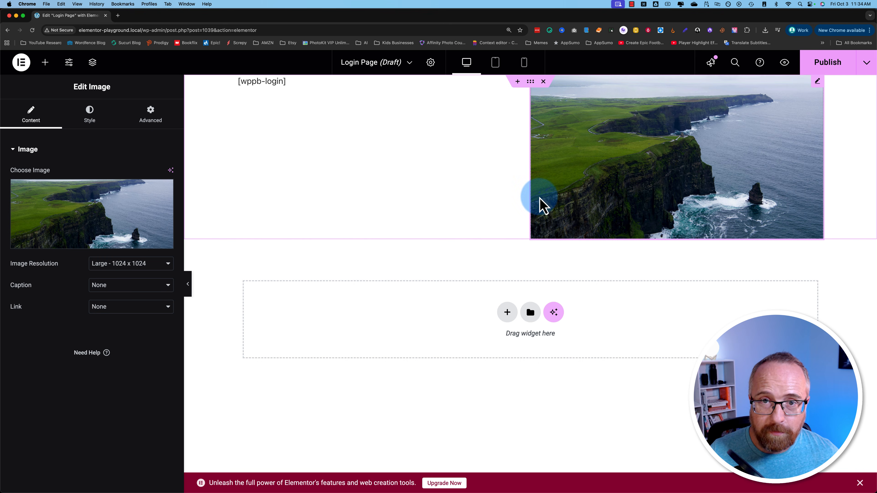
click(833, 64)
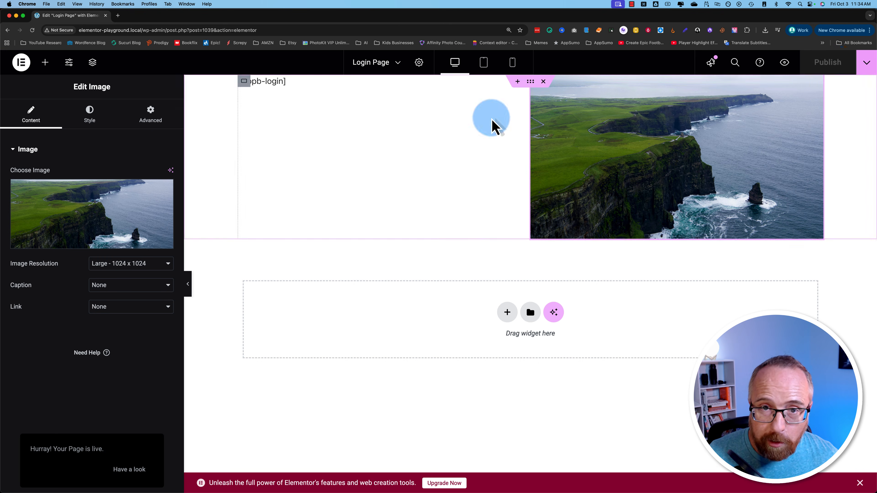
super+click(129, 469)
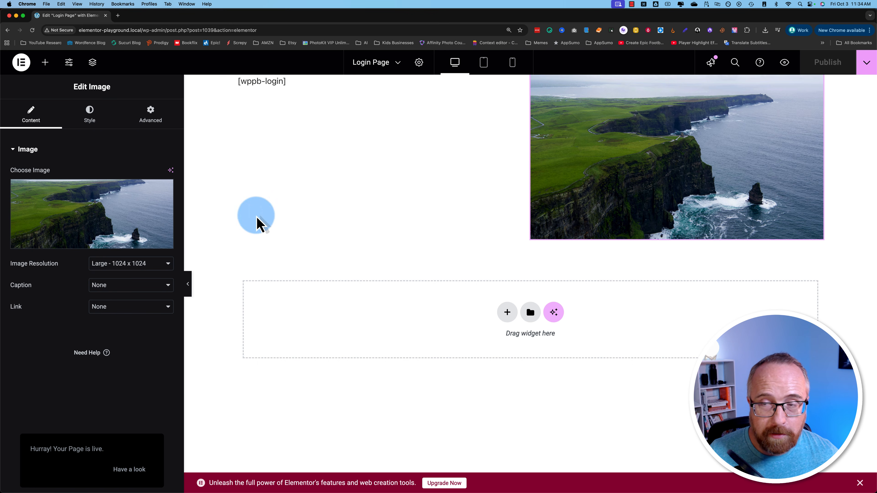
- Load the live Login Page URL in an Incognito window to check the login form logged-out
click(149, 17)
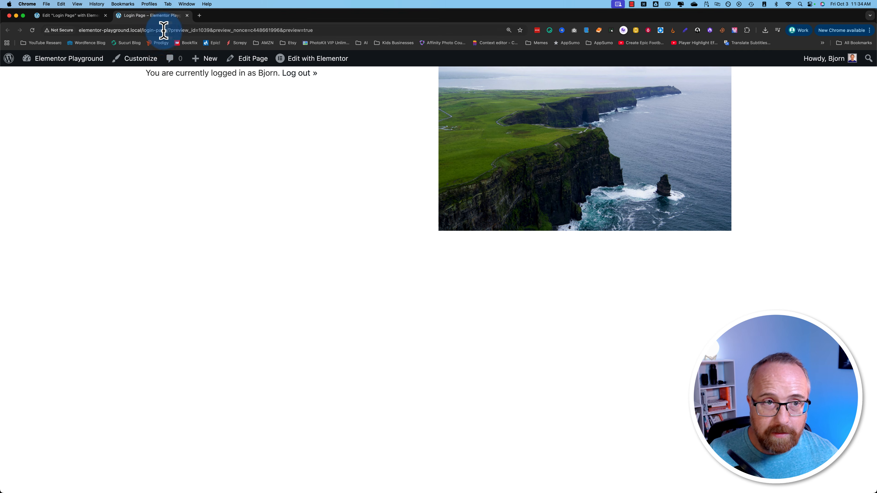
drag(168, 31, 79, 35)
key(super+c)
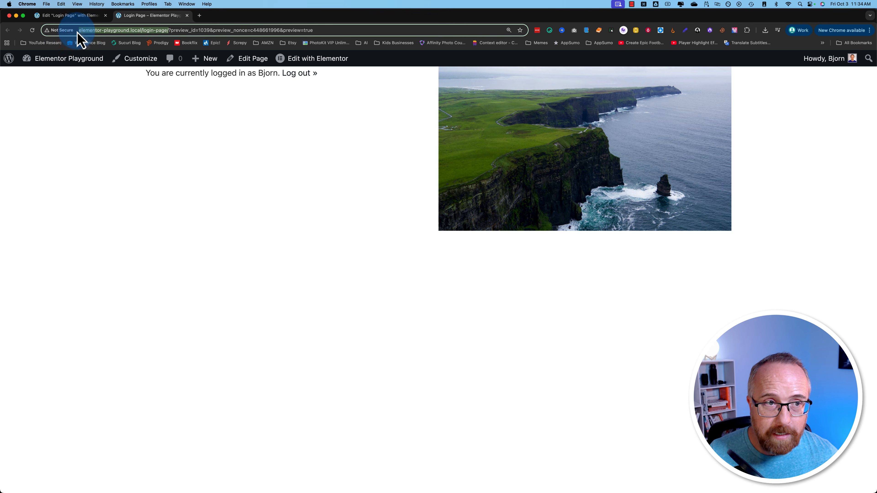
key(super+shift+n)
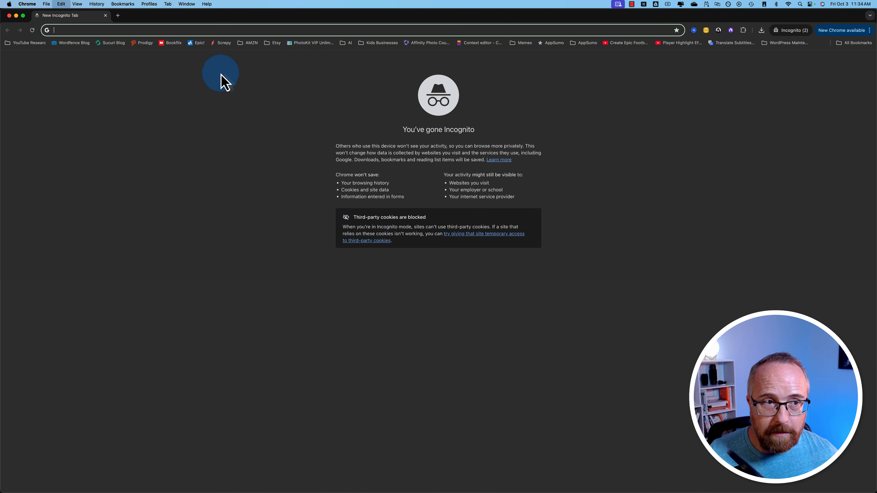
key(super+v)
key(Return)
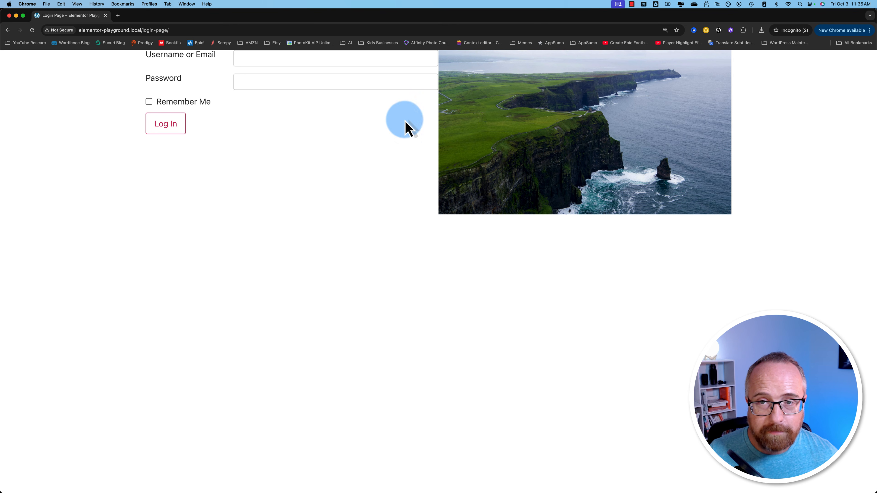
key(super+w)
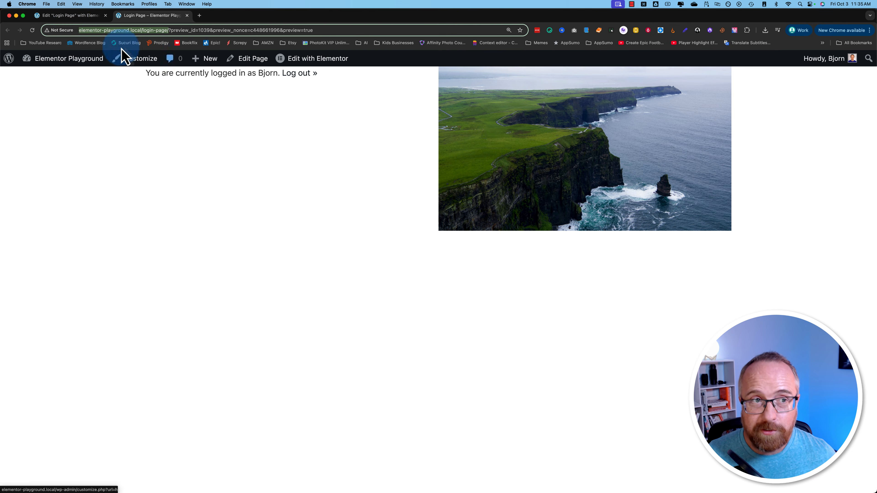
click(71, 18)
click(45, 63)
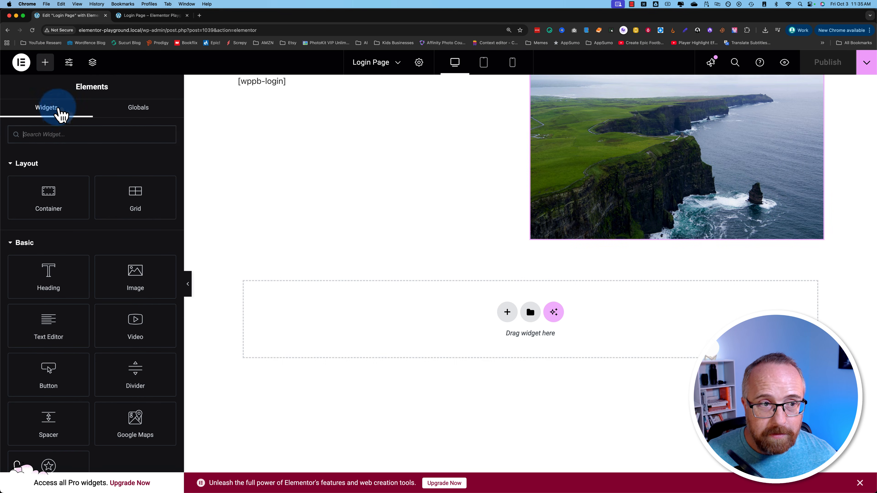
- Add an Image widget above [wppb-login] with the WP Learning Lab logo at Medium 300 x 300
click(55, 134)
text(image)
drag(50, 161, 287, 83)
click(276, 100)
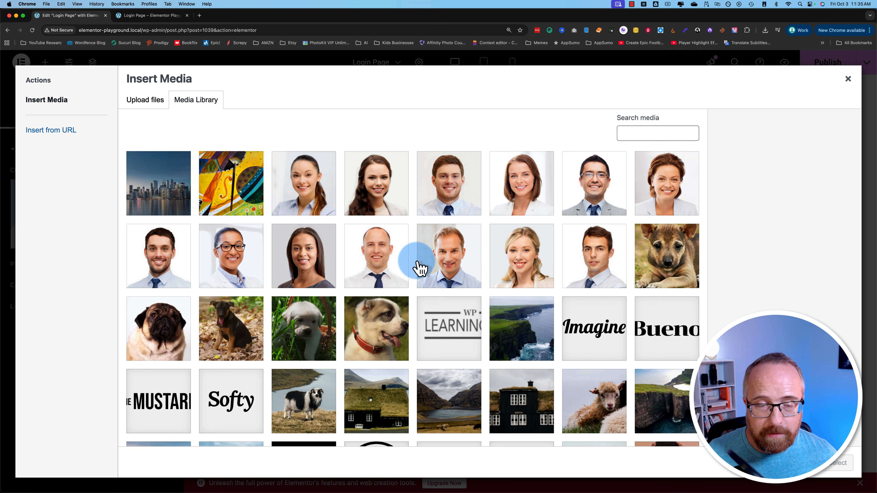
click(438, 322)
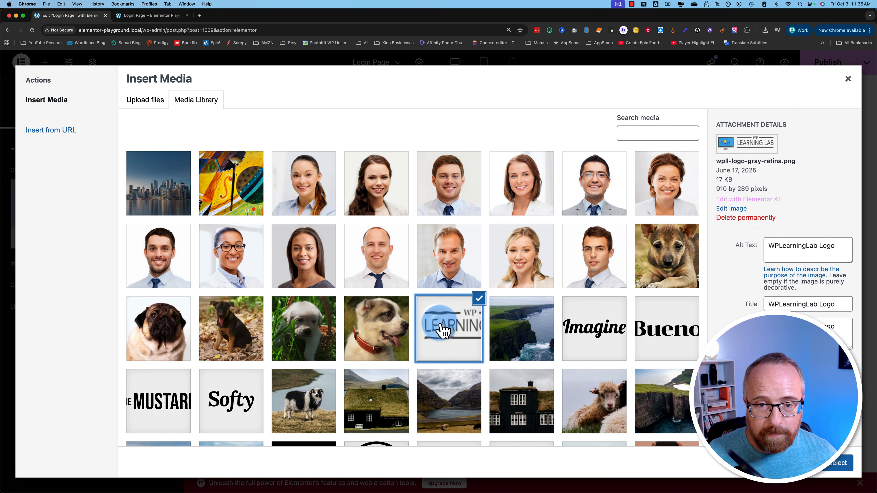
click(830, 462)
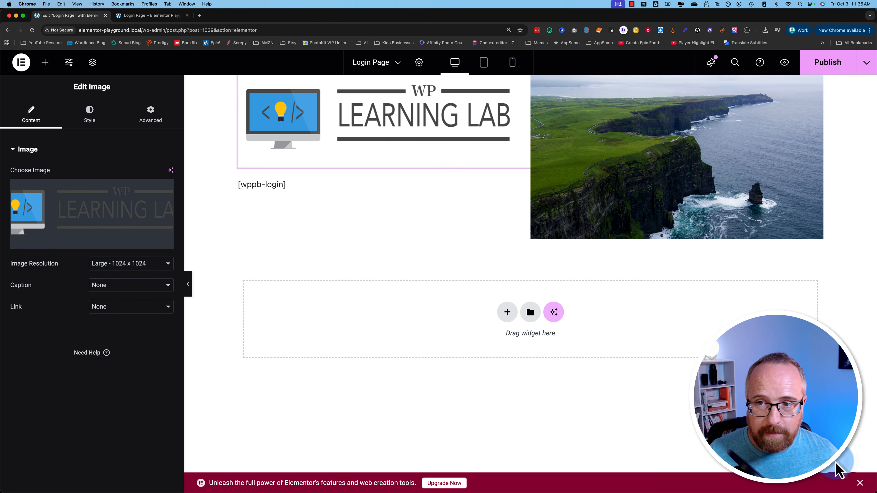
click(133, 259)
click(124, 245)
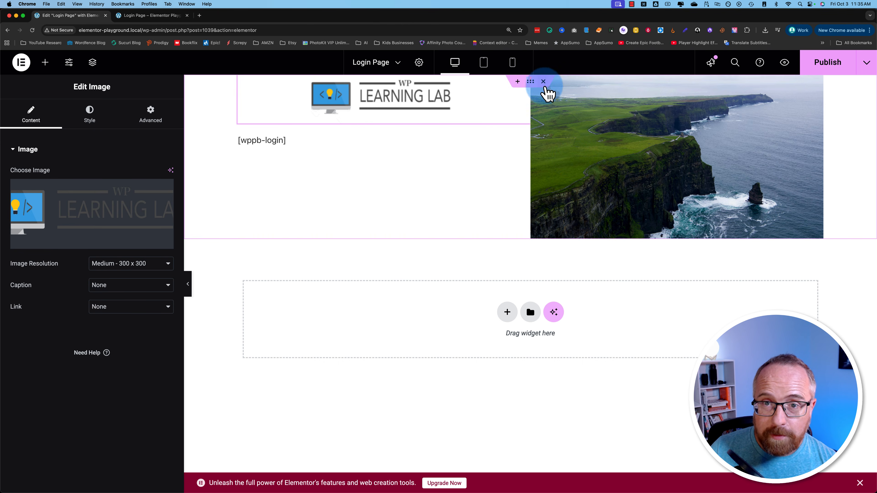
- Set the outer container's minimum height to 100 vh and its width to 100 vw
click(530, 82)
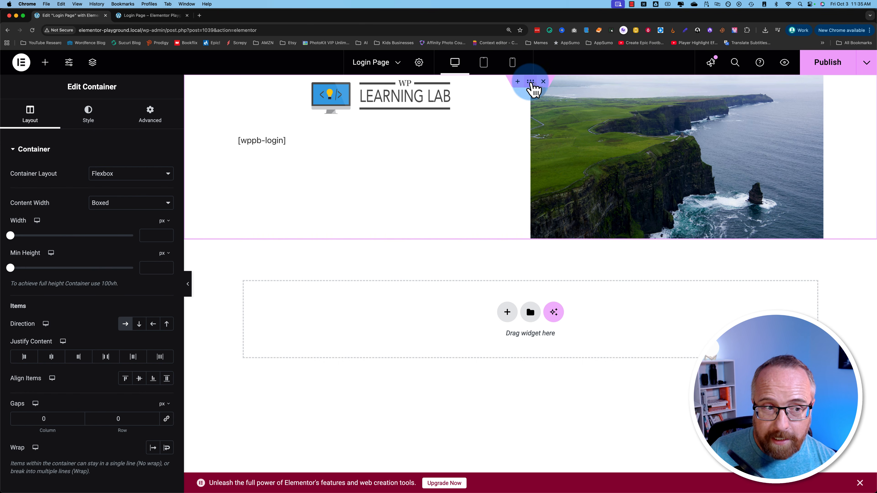
click(165, 253)
click(164, 303)
click(146, 268)
text(100)
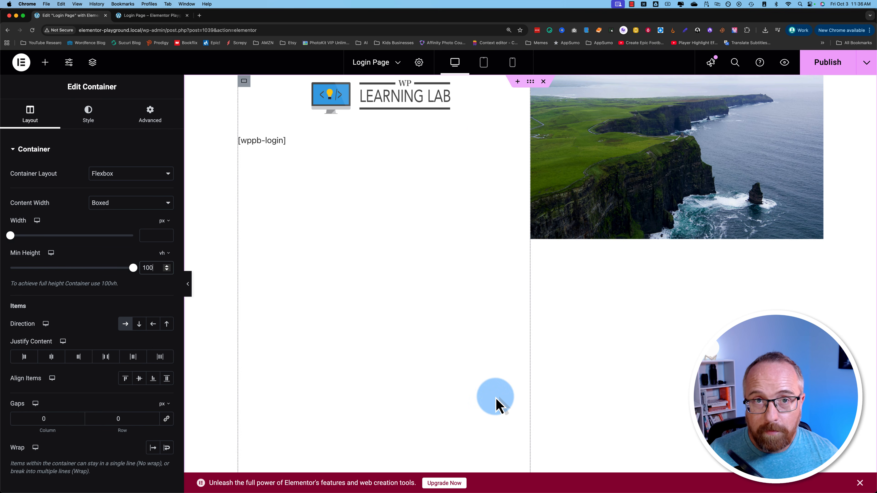
click(859, 483)
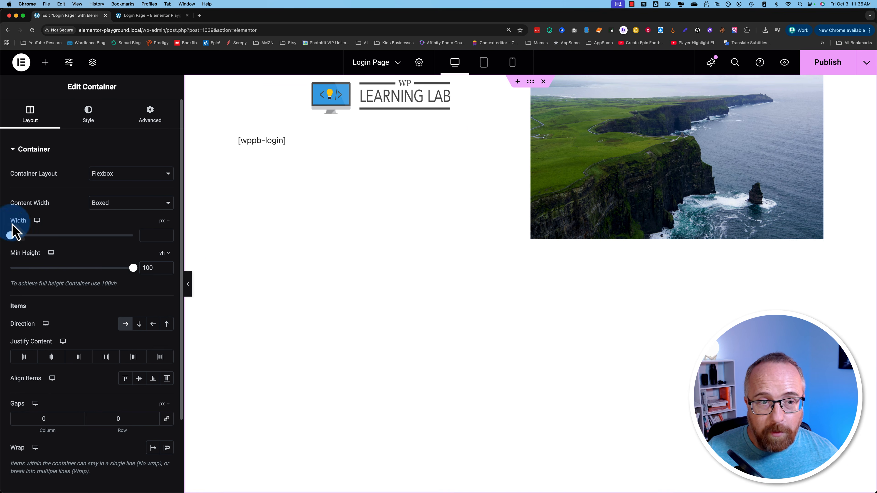
click(162, 282)
click(149, 238)
text(100)
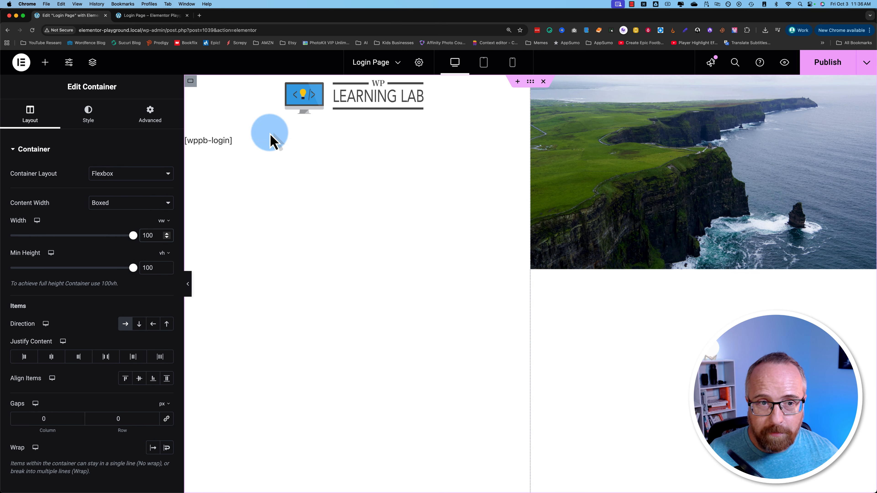
- Centre the [wppb-login] shortcode with Advanced > Align Self Center
click(255, 141)
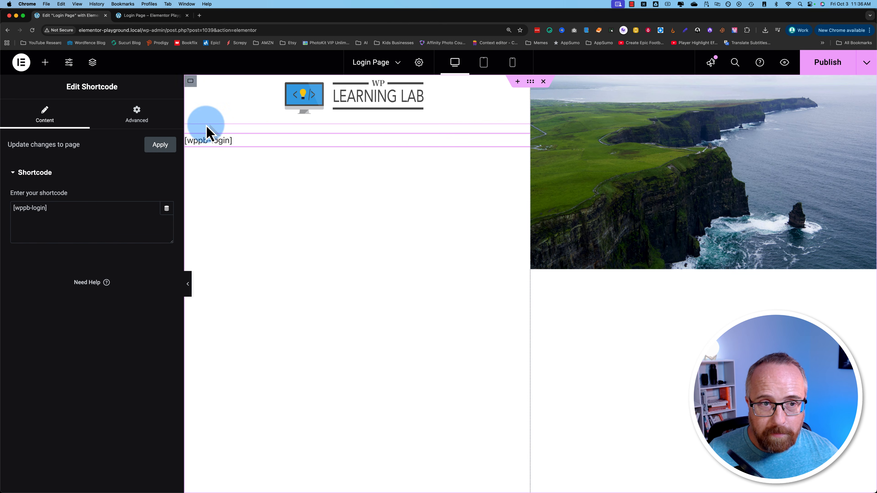
click(151, 117)
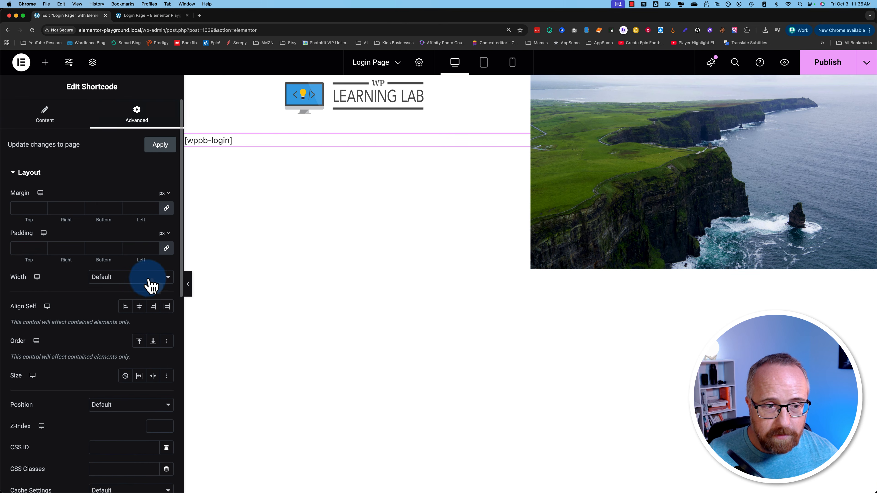
click(139, 307)
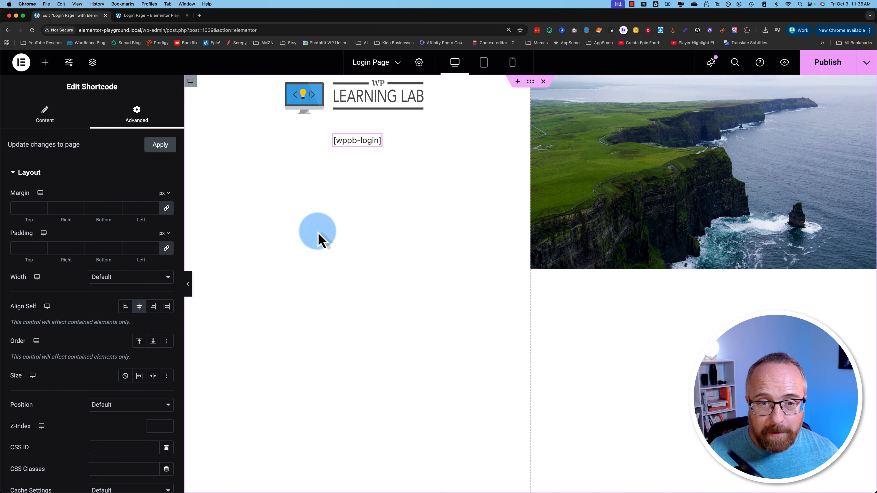
- Vertically centre the logo and [wppb-login] within the left column container
click(191, 83)
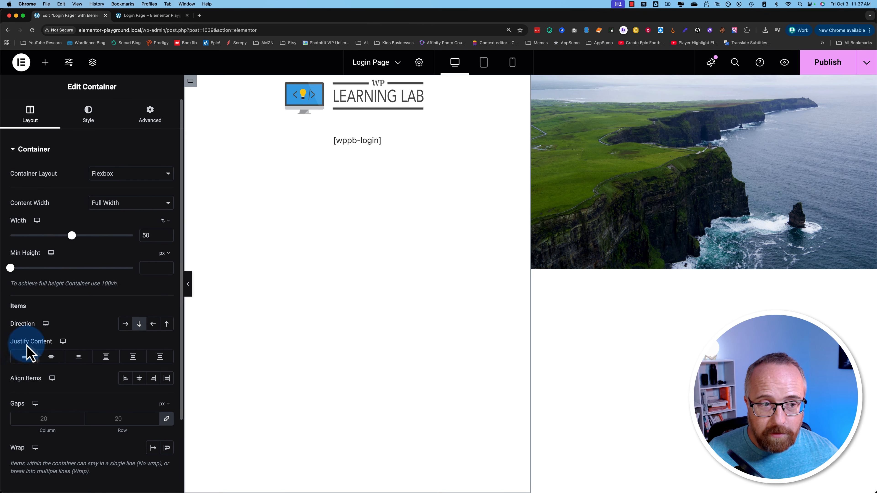
click(51, 361)
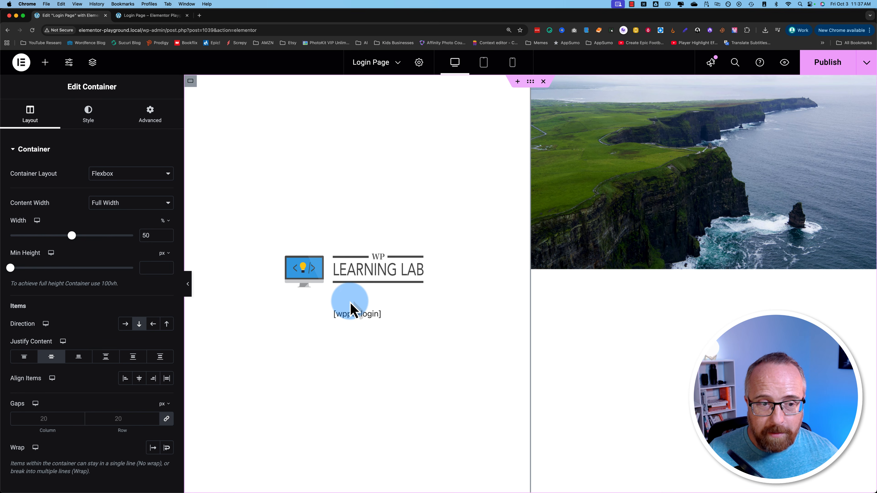
click(689, 203)
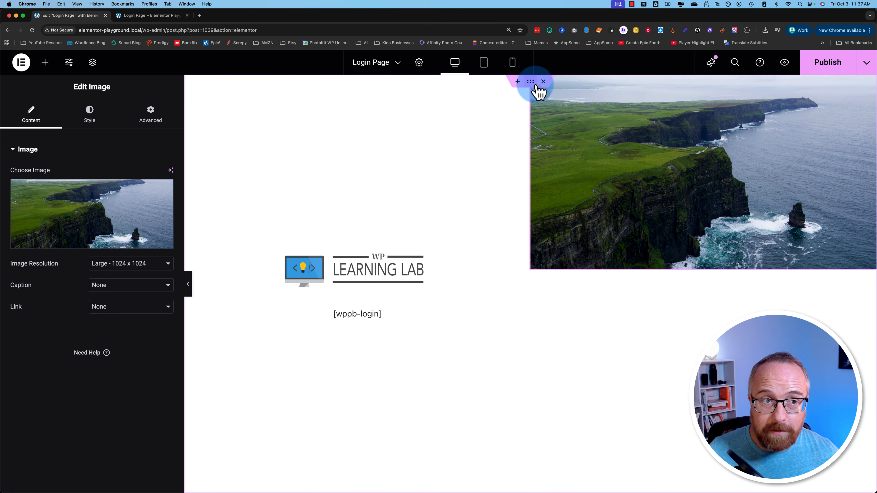
- Using the Navigator, give the right-hand cliffs-photo container a 100 vh minimum height
click(92, 63)
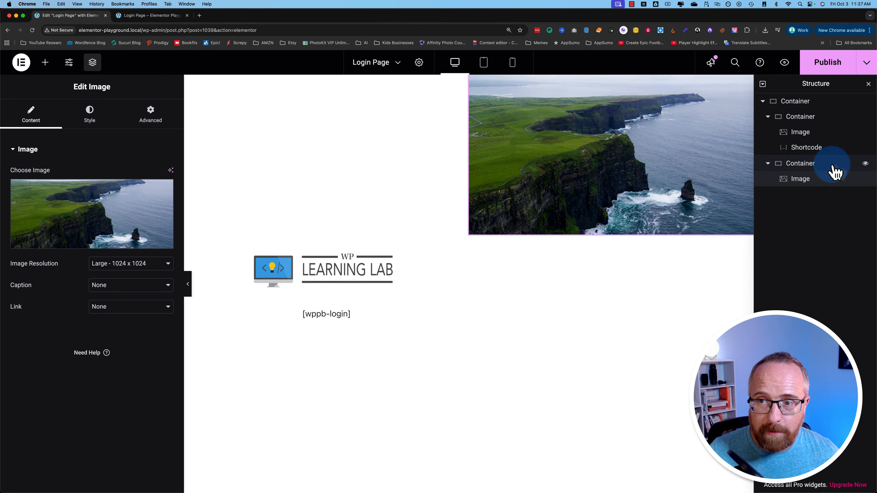
click(809, 165)
click(865, 164)
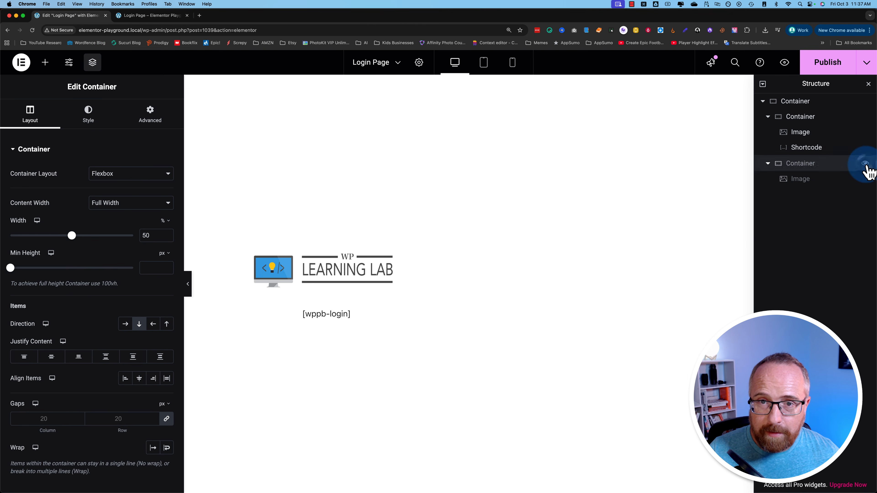
click(865, 163)
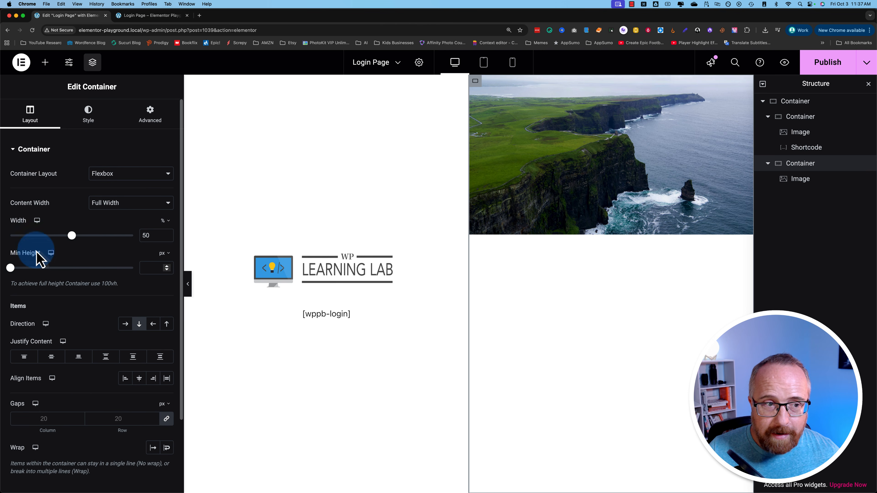
click(148, 268)
click(164, 253)
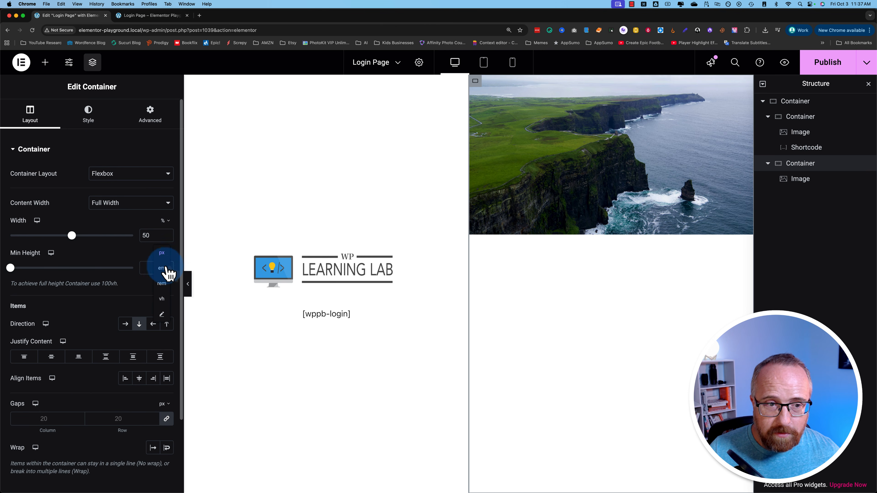
click(164, 304)
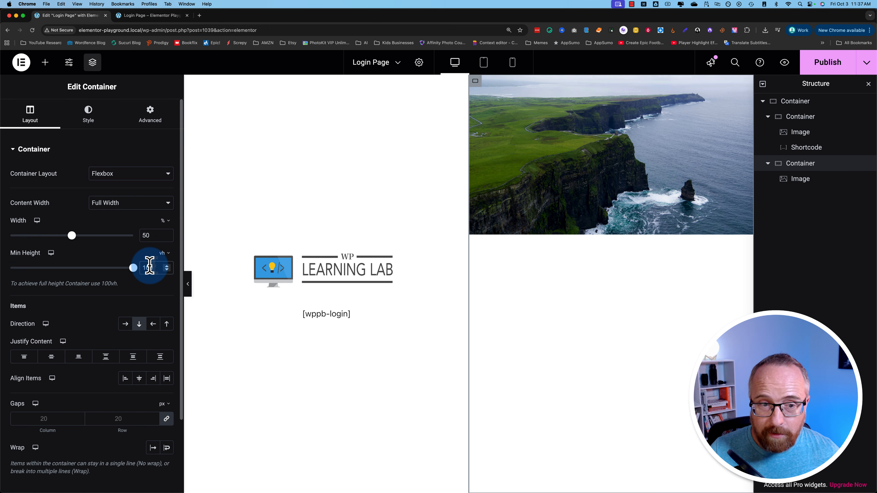
click(111, 258)
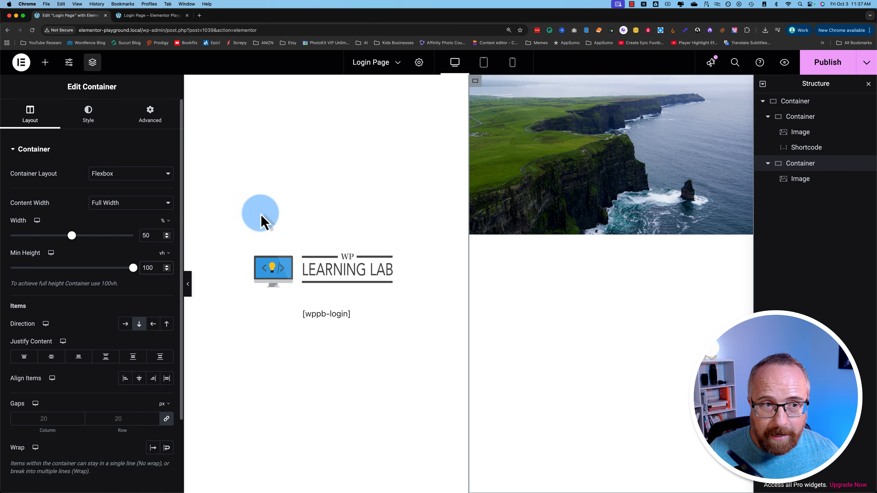
click(563, 190)
click(89, 113)
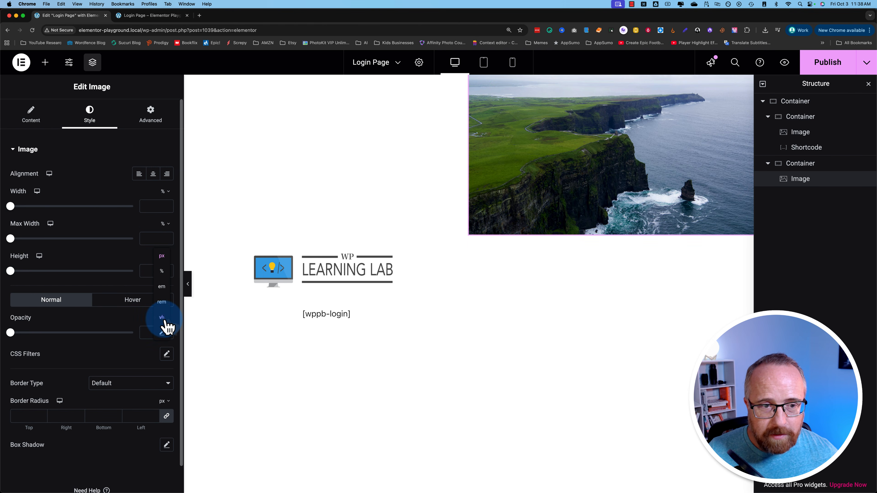
- Set the cliffs photo height to 100 vh
click(162, 317)
click(149, 272)
text(100)
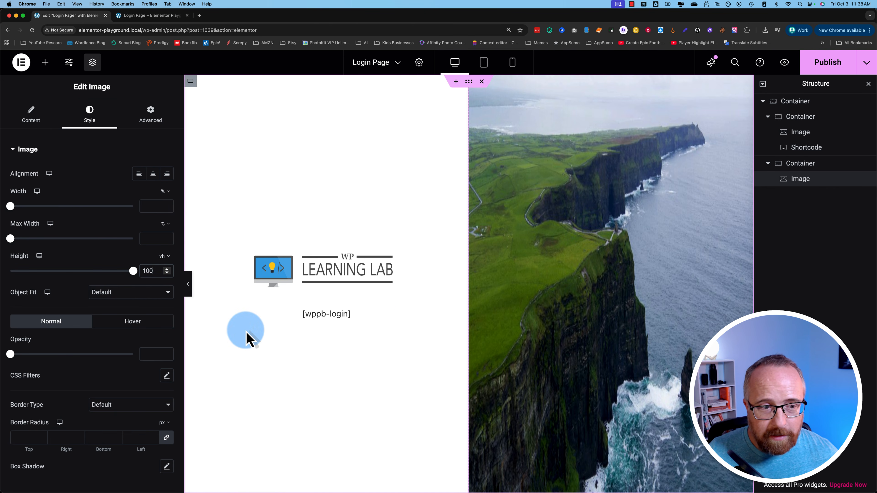
- Try Fill, Contain and Scale Down object fits on the photo, settling on Cover
click(103, 294)
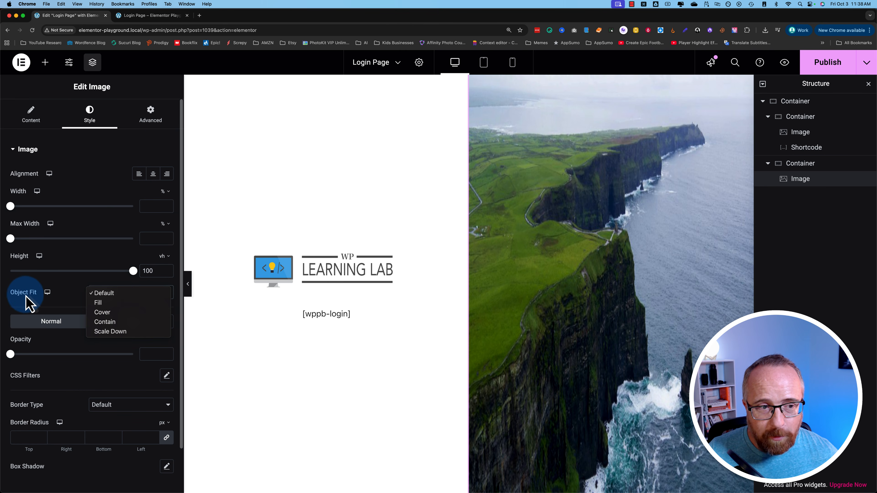
click(106, 304)
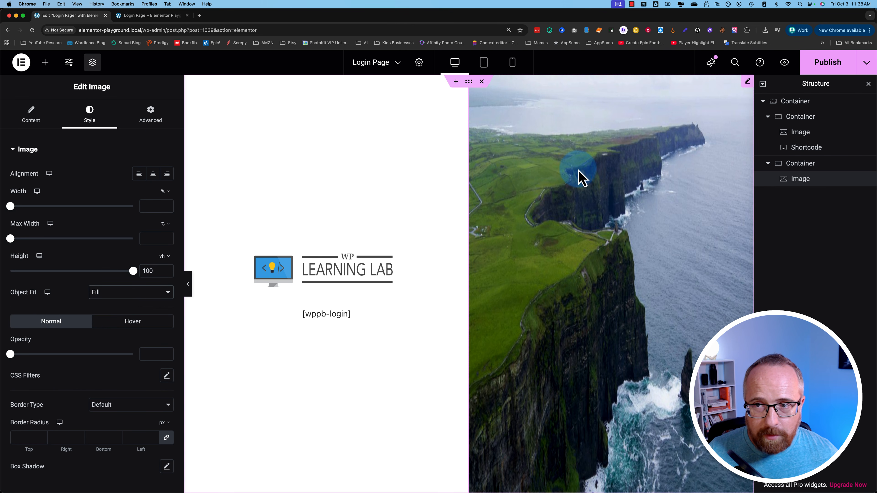
click(868, 86)
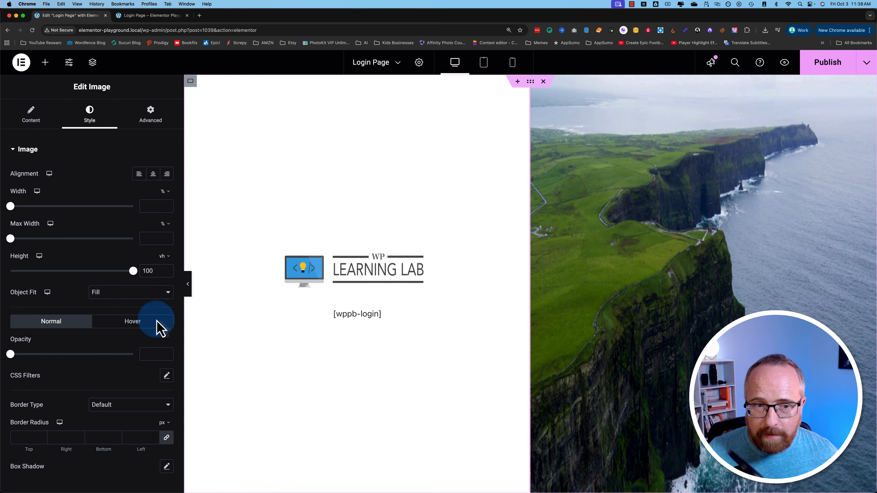
click(104, 293)
click(109, 303)
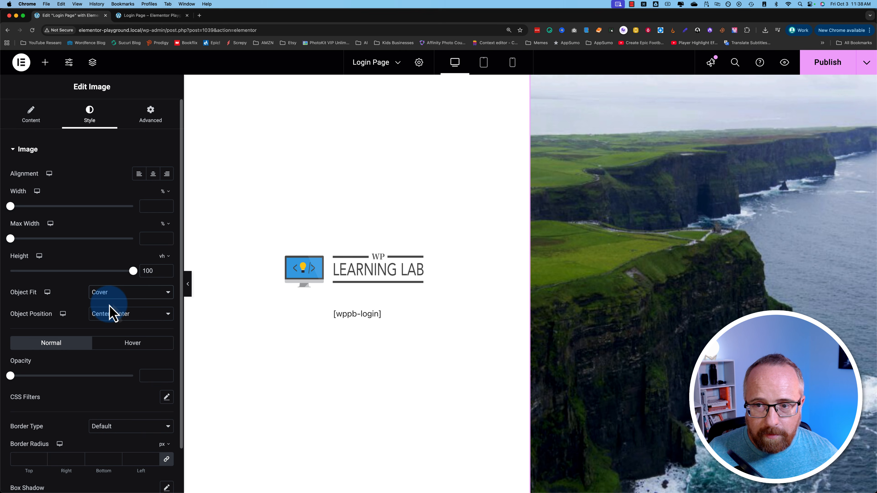
click(114, 294)
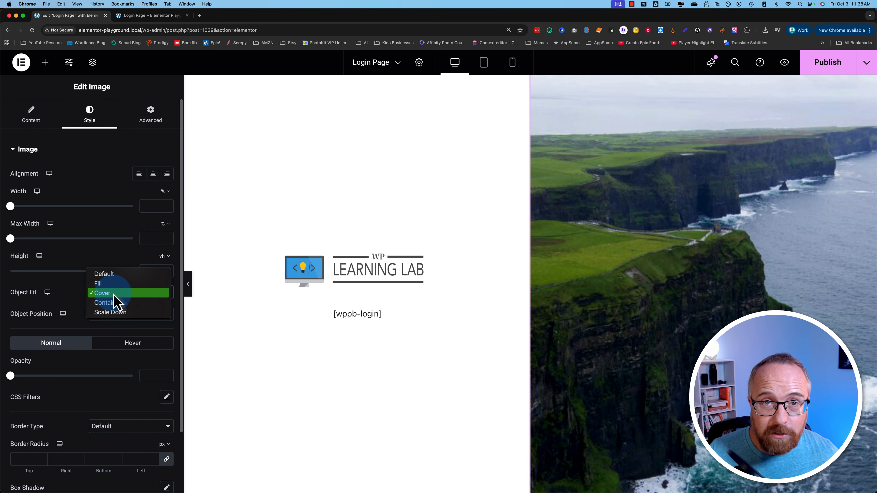
click(115, 304)
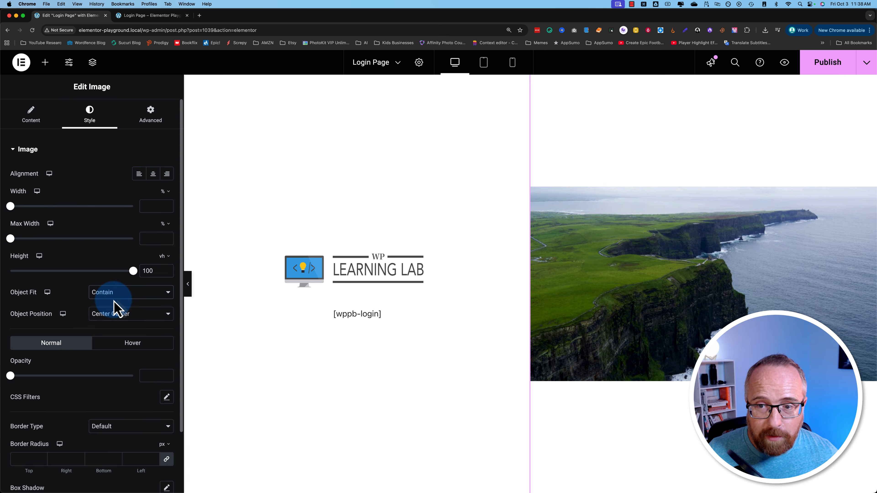
click(114, 299)
click(117, 303)
click(119, 297)
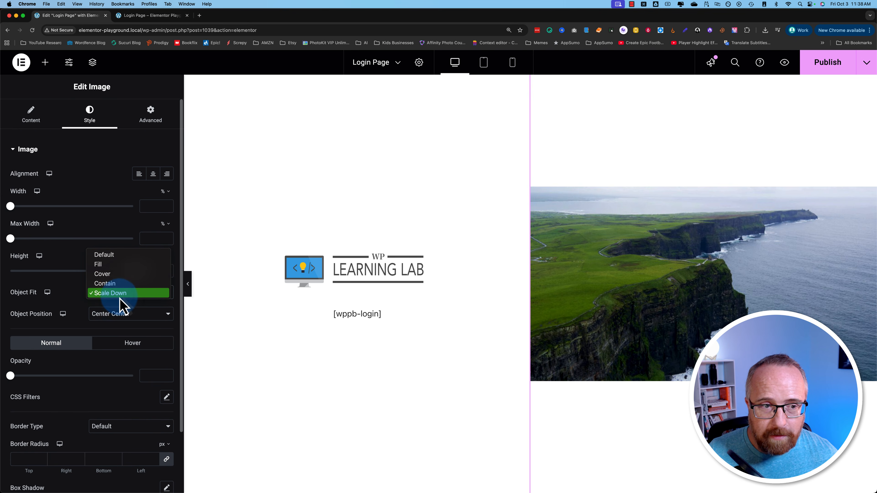
click(117, 273)
- Set the image resolution to Full, publish the page and view its preview
click(31, 116)
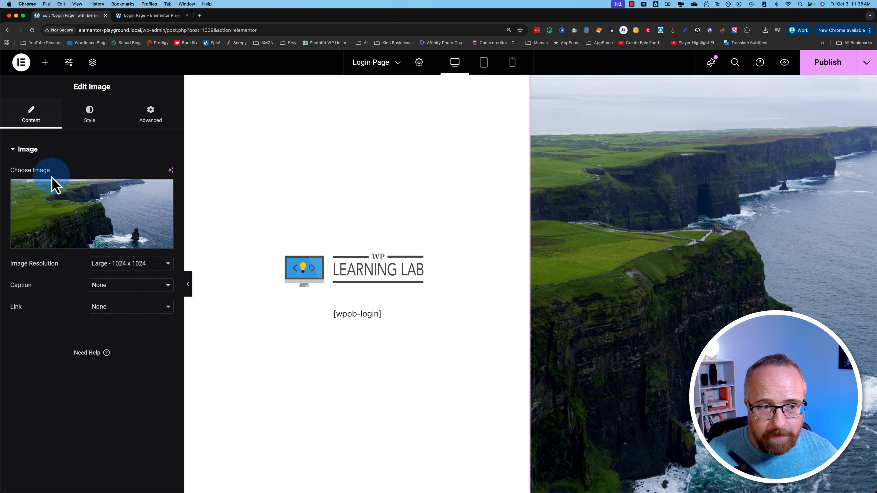
click(103, 264)
click(126, 294)
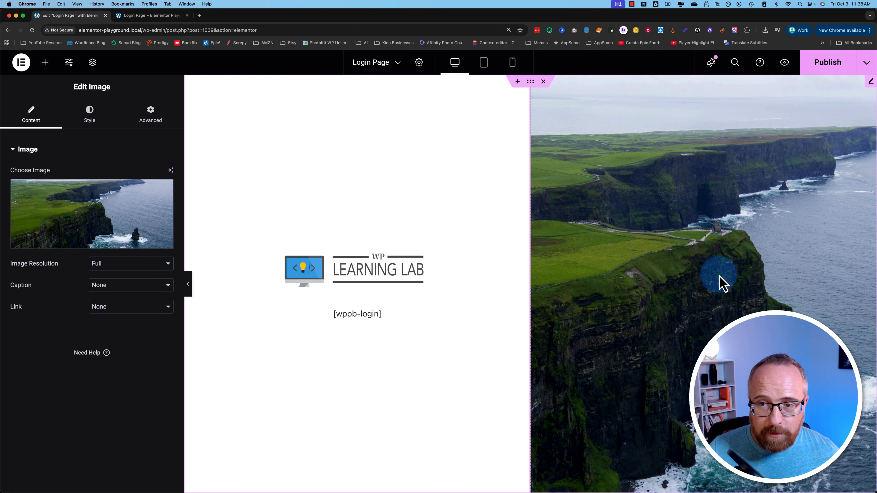
click(824, 68)
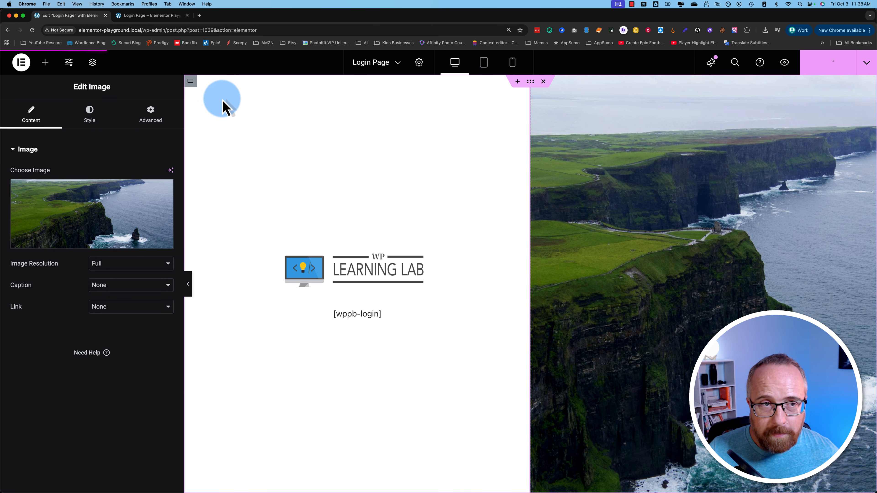
click(154, 18)
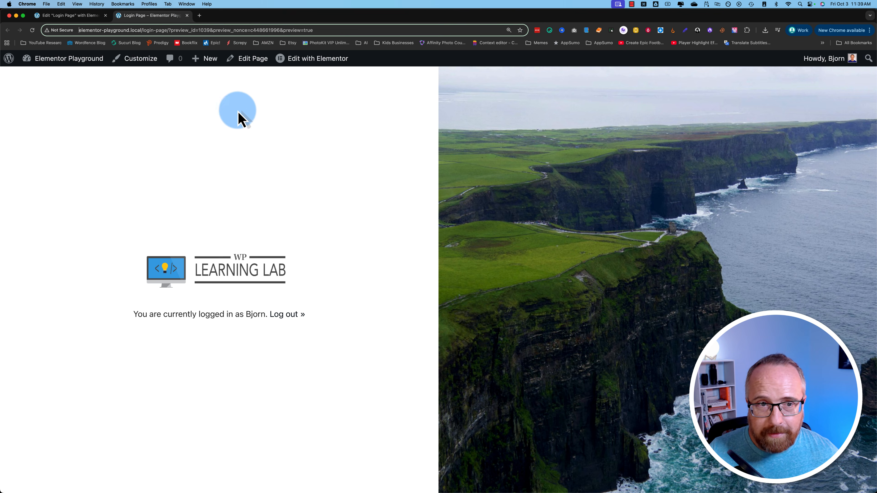
drag(168, 30, 79, 32)
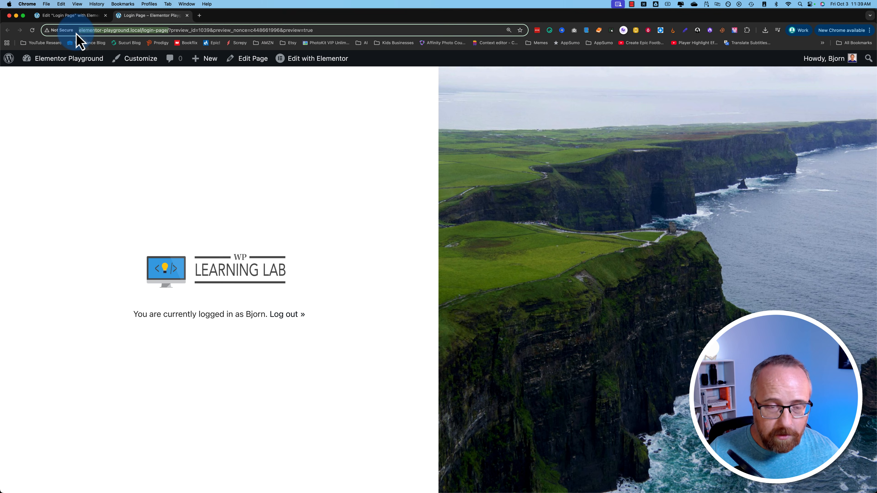
key(super+c)
key(super+shift+n)
key(super+v)
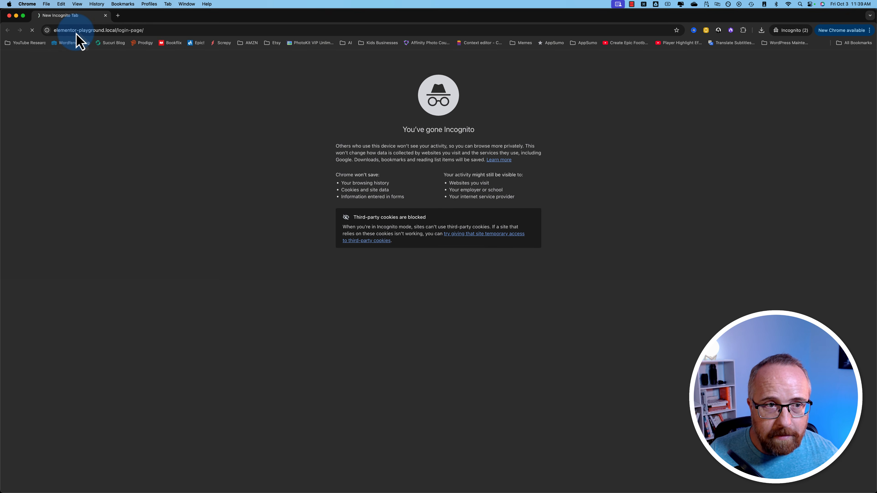
key(Return)
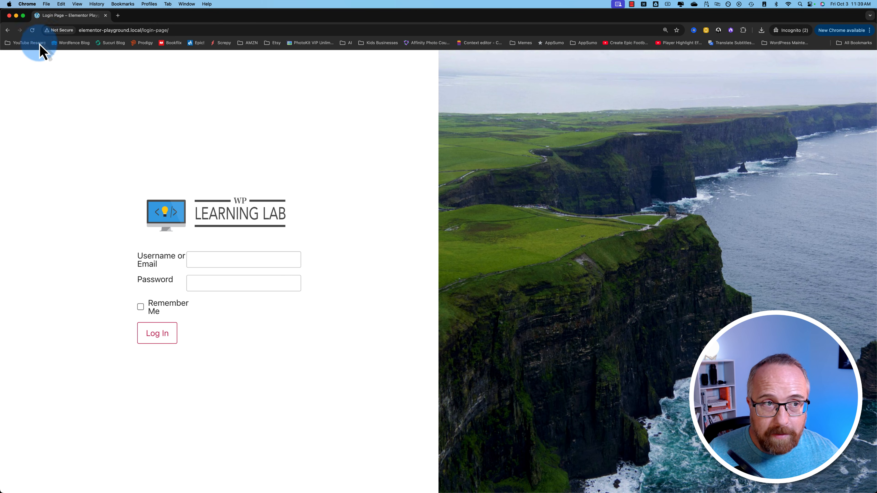
click(9, 16)
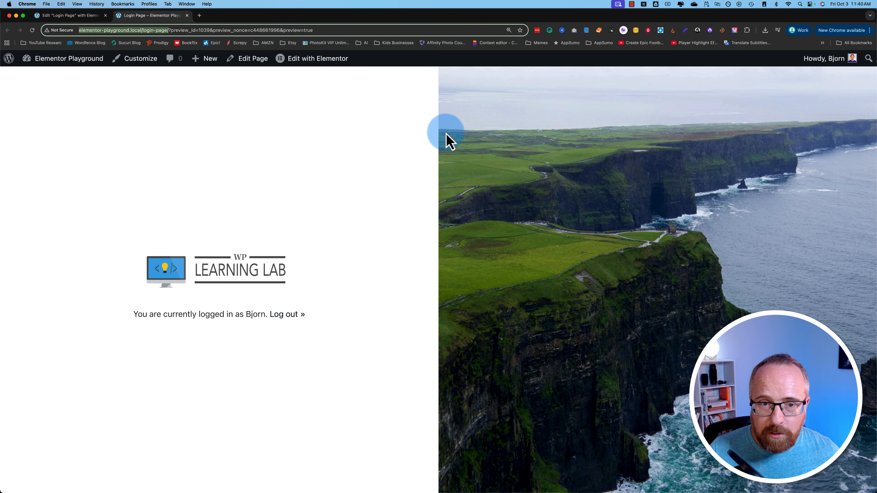
- Narrow the logo column to 37.1%, widen the image column to the page edge, and publish
click(66, 15)
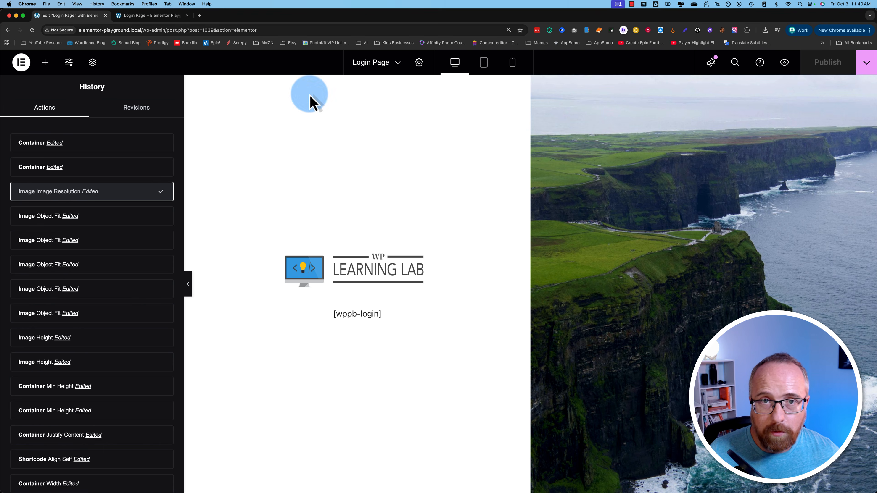
drag(530, 196, 445, 204)
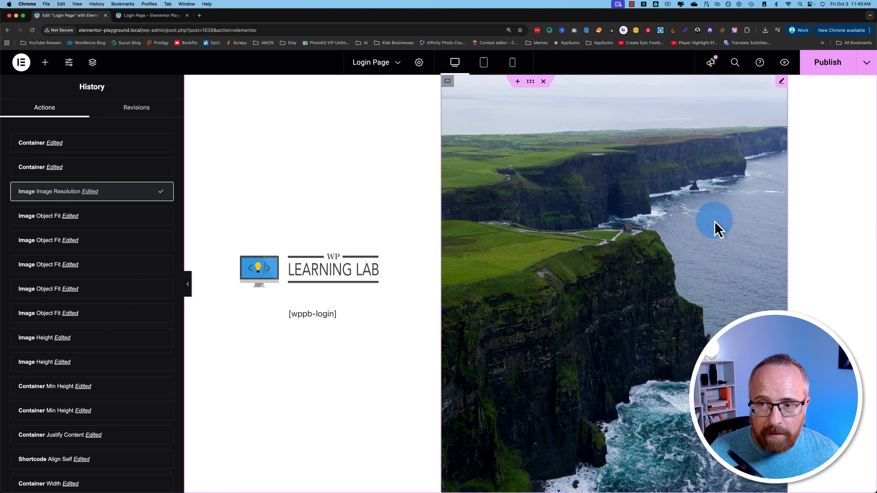
drag(787, 222, 871, 222)
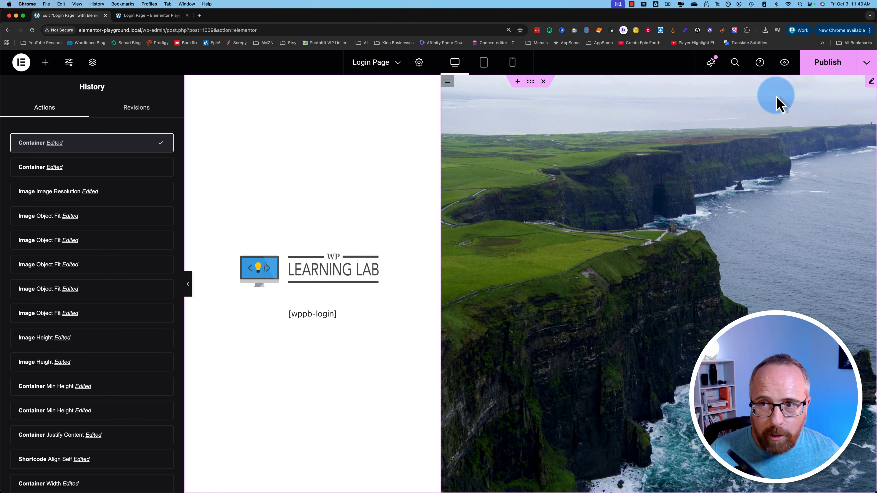
click(819, 69)
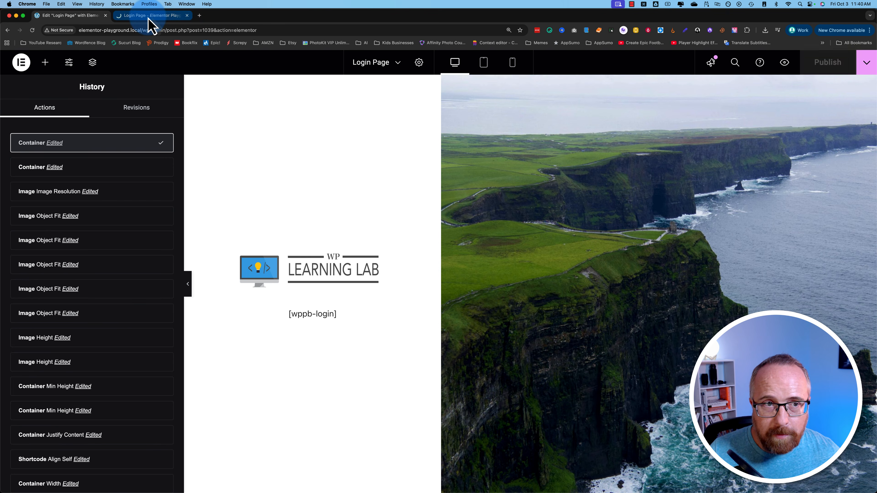
- Check the published column layout in the preview tab, then return to the cliff image in the editor
click(149, 16)
click(32, 30)
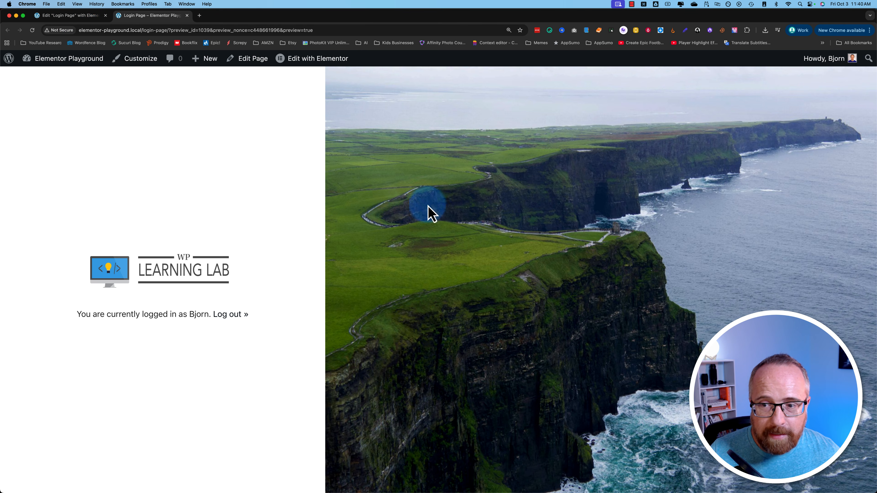
click(85, 15)
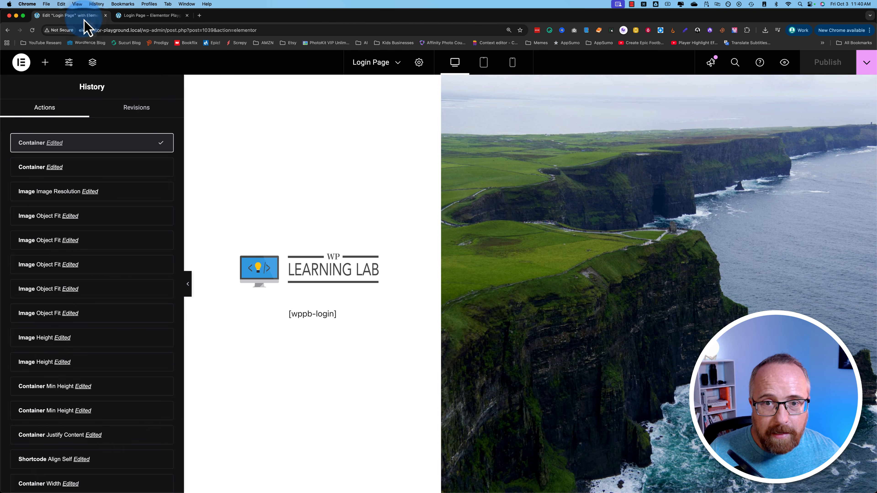
click(583, 236)
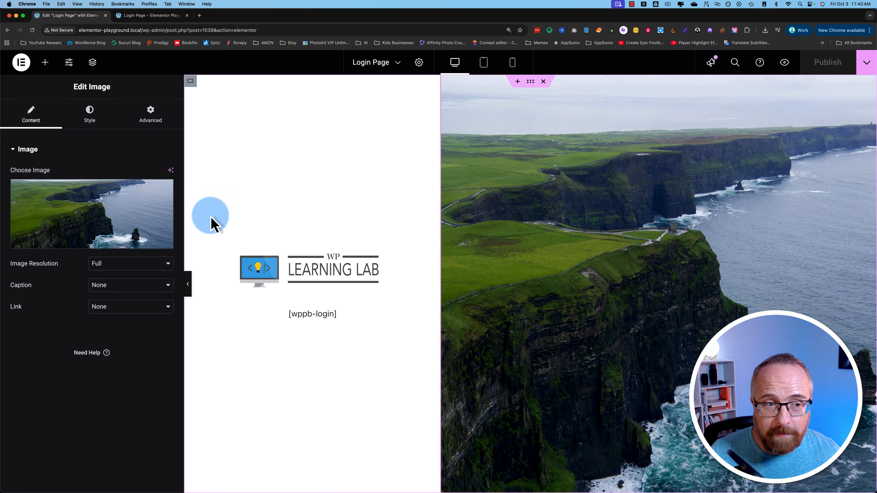
- Replace the cliffs photo with the painted image, then with the Toronto skyline image
click(104, 216)
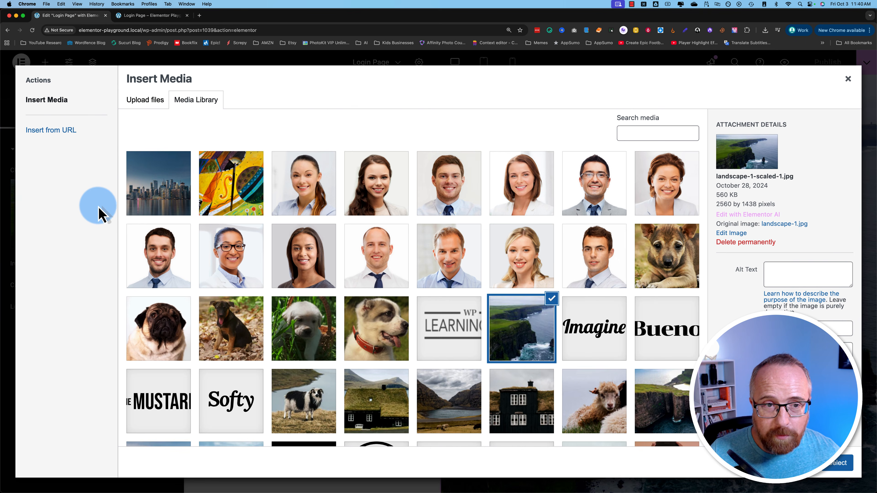
click(203, 178)
click(843, 463)
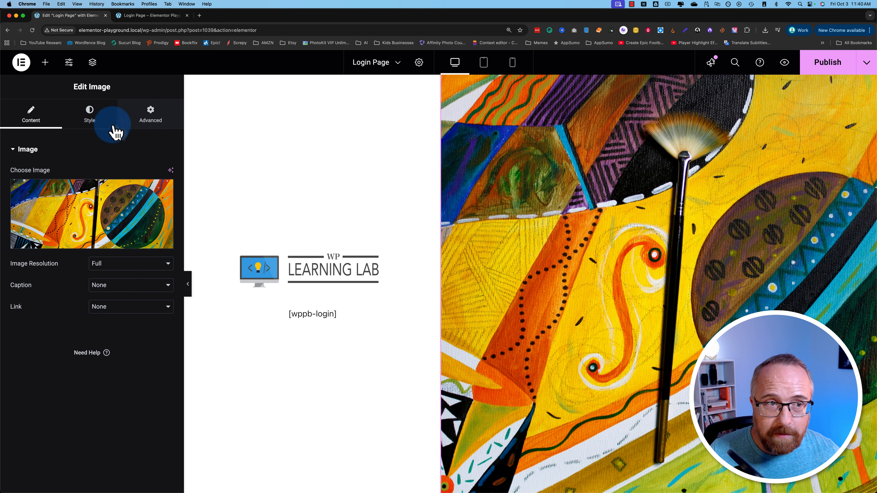
click(116, 215)
click(160, 197)
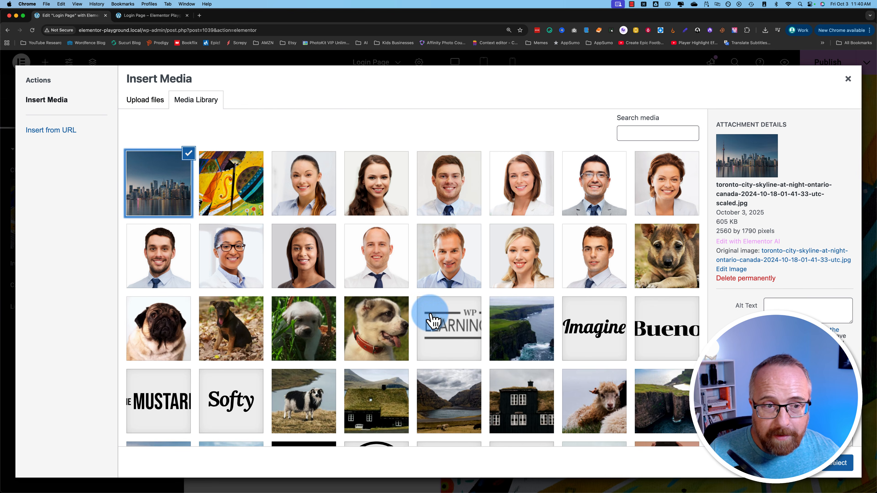
click(838, 465)
click(571, 368)
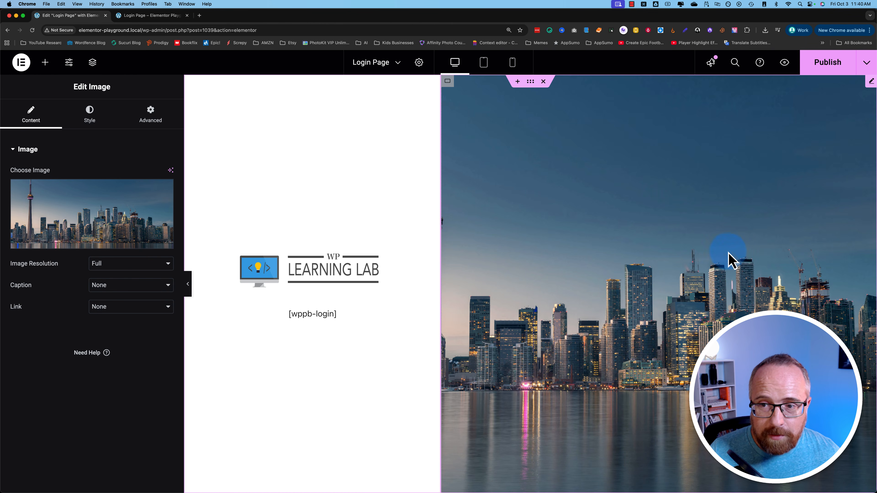
- Narrow the logo column to 29.6%, stretch the image column to the edge, save, then undo
drag(441, 304, 403, 309)
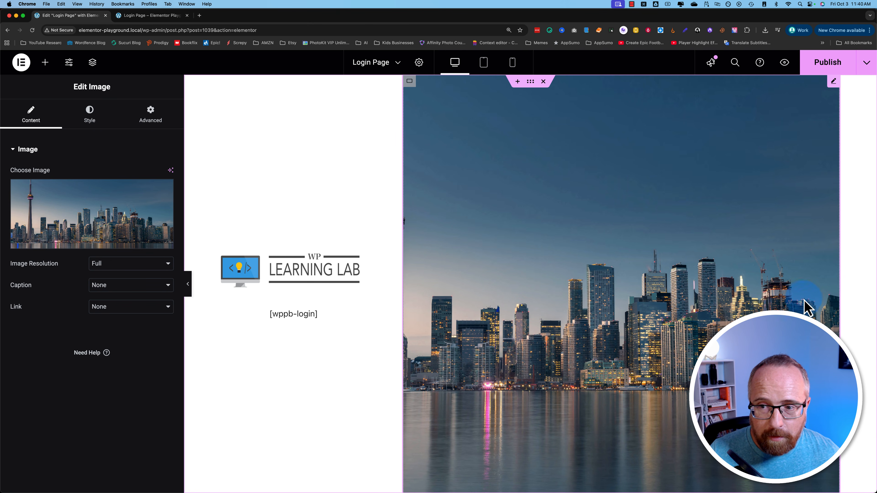
drag(839, 286, 872, 287)
drag(402, 261, 383, 265)
drag(858, 282, 871, 286)
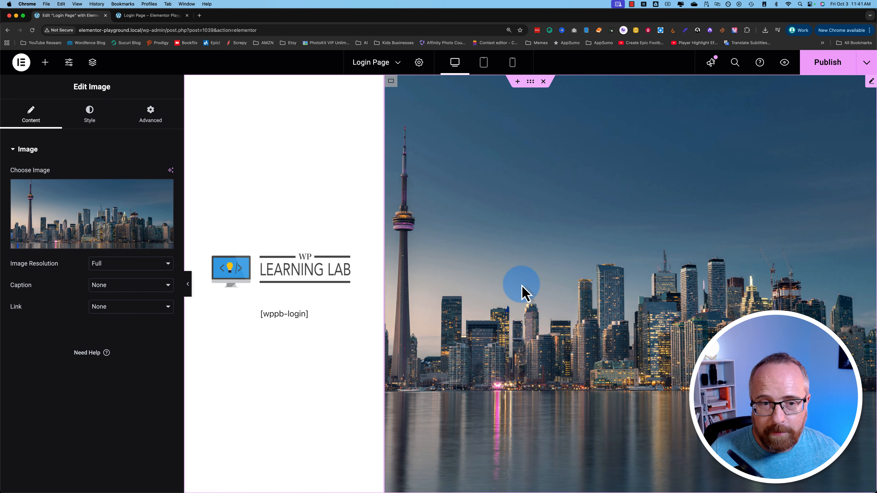
key(super+s)
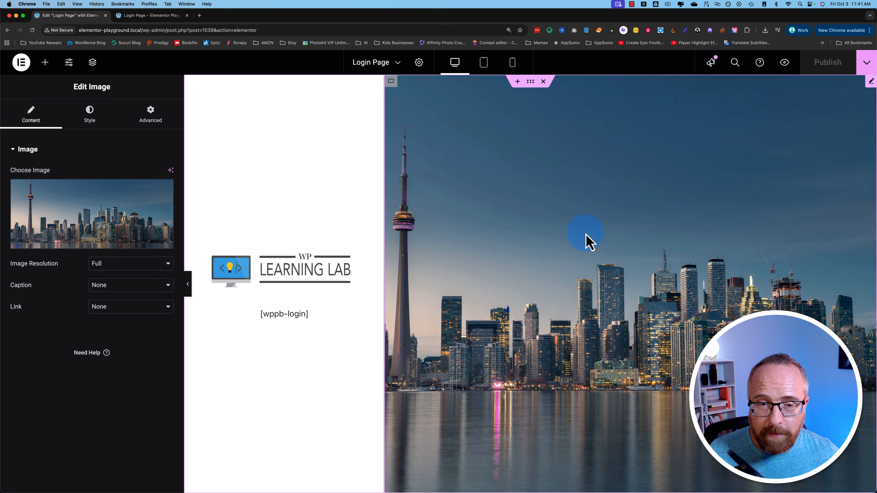
key(super+z)
key(super+z)
key(super+z)
key(super+z)
key(super+z)
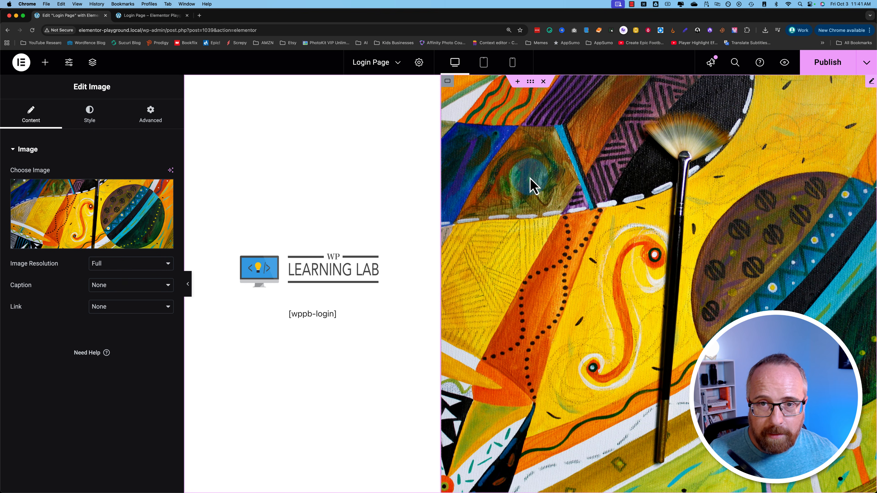
- Publish the page with the painting restored and preview it at tablet then mobile portrait width
click(827, 63)
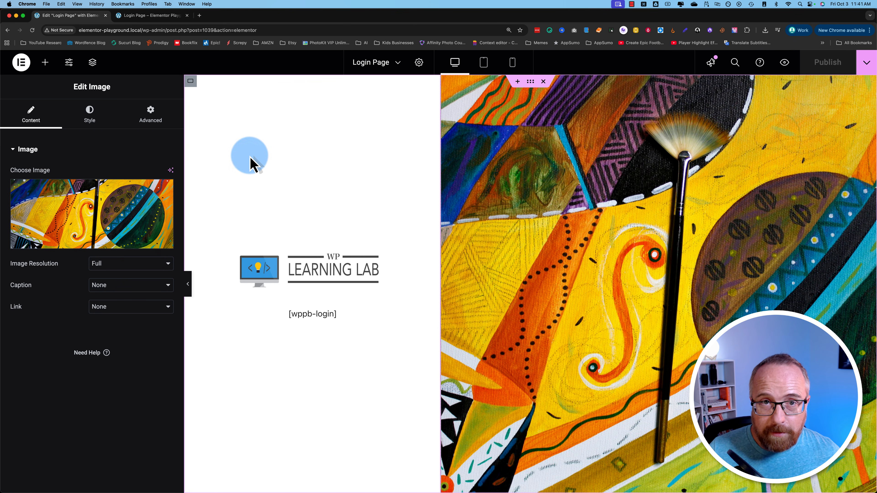
click(484, 63)
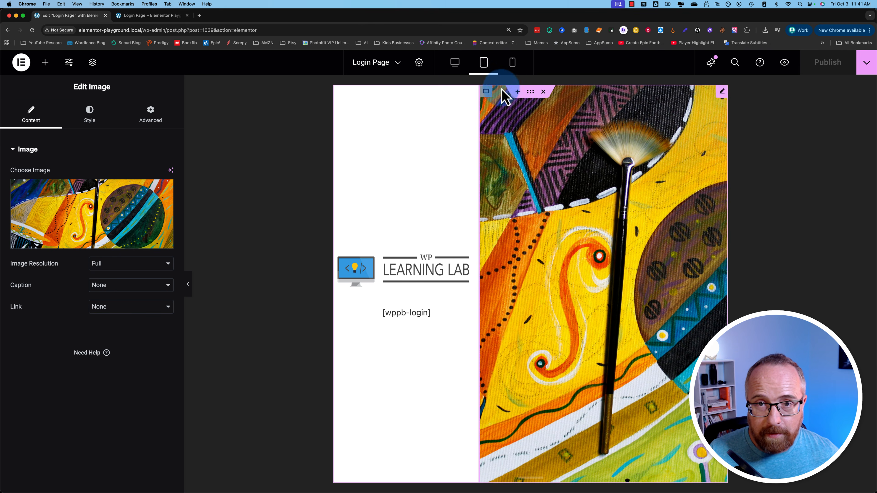
click(514, 70)
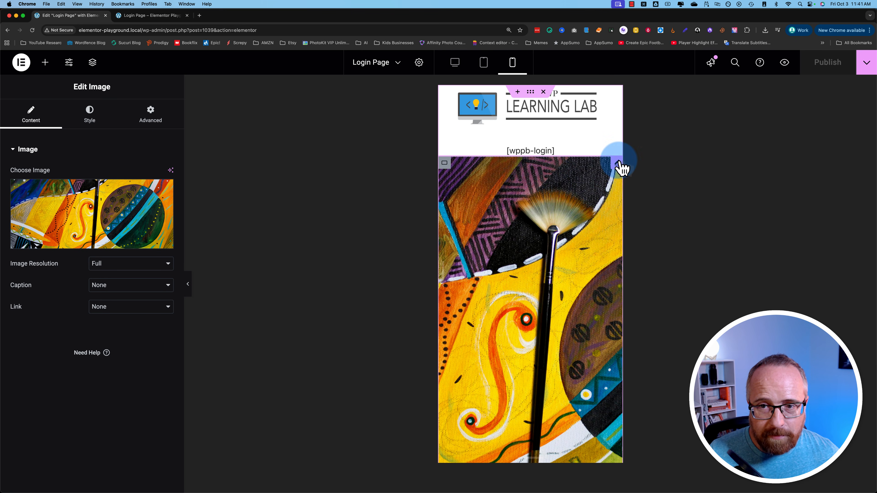
- Set the painted image container to Hide On Mobile Portrait, publish, and return to Desktop view
click(445, 163)
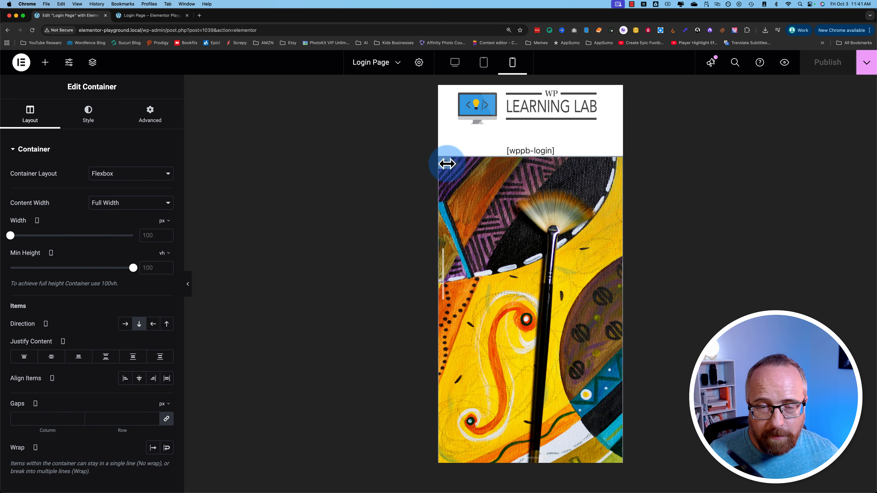
click(147, 119)
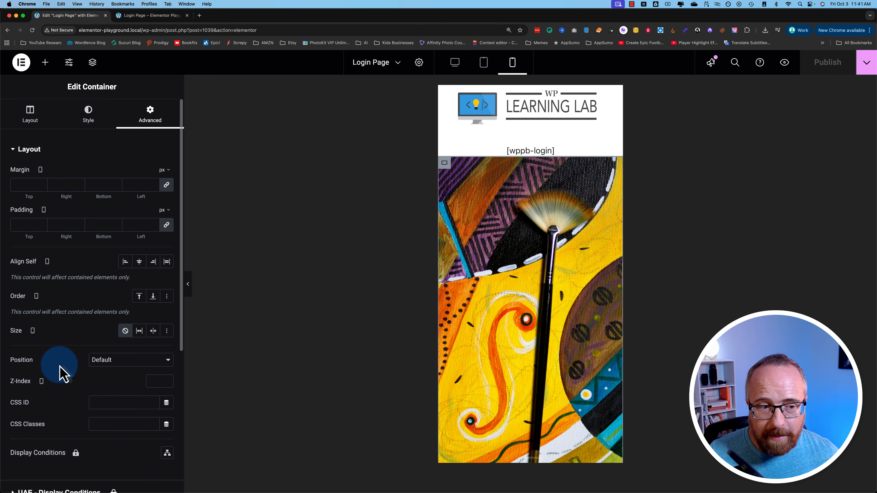
scroll(60, 372, down, 5)
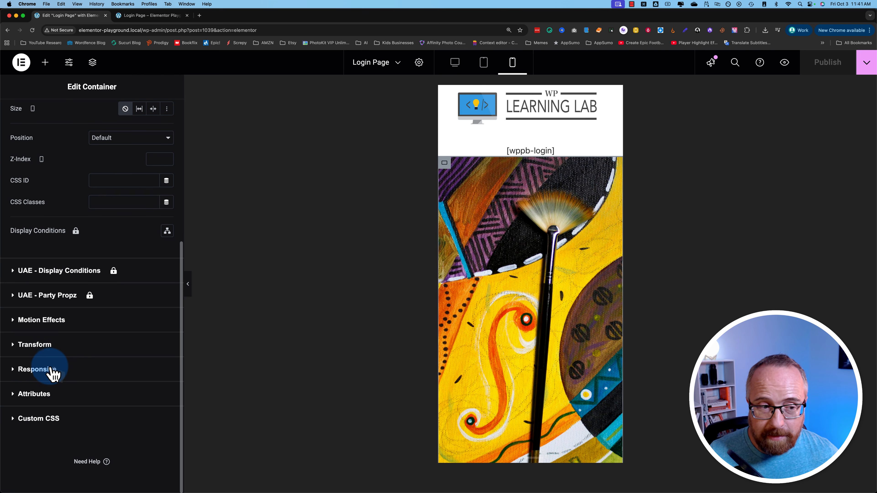
click(18, 378)
click(158, 369)
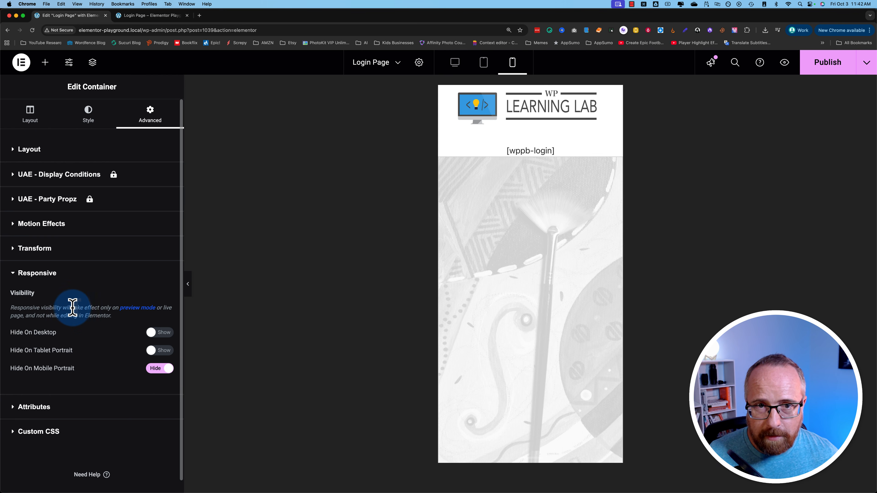
click(842, 68)
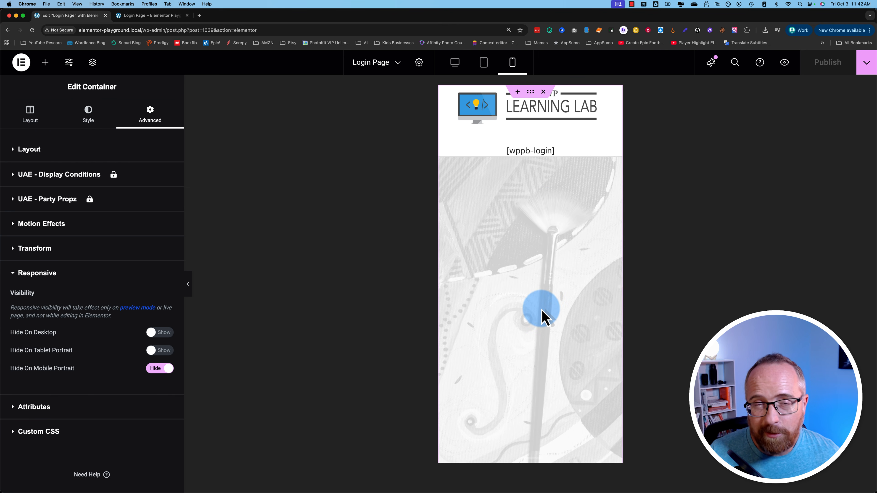
click(455, 63)
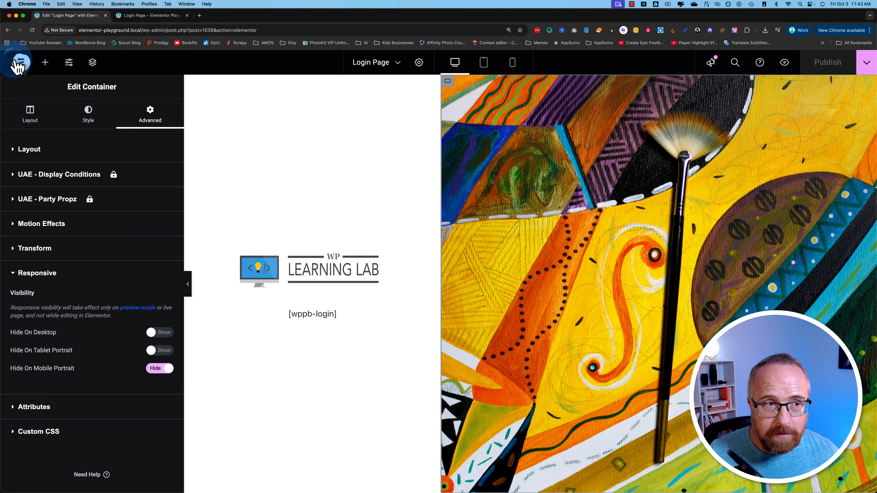
- Exit the Elementor editor back to WordPress admin
click(21, 62)
click(54, 182)
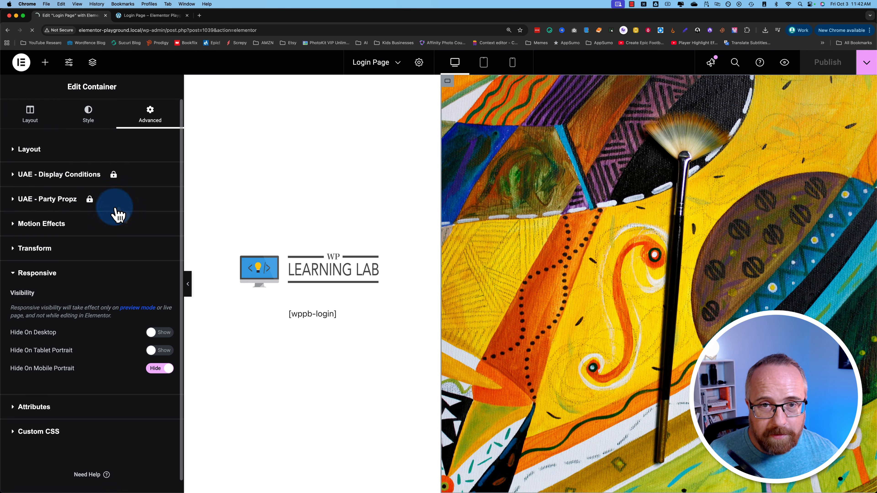
scroll(278, 286, up, 3)
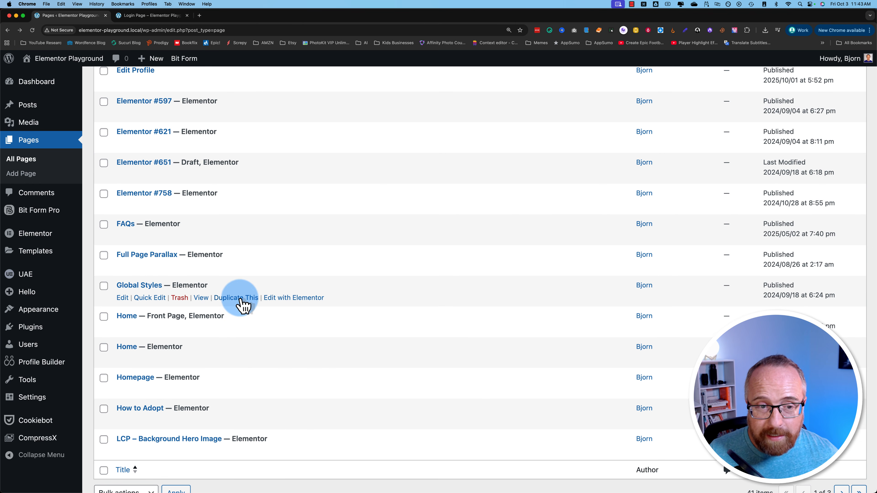
- Check the Duplicate Page plugin in Plugins, then return to the All Pages list
mouse_move(32, 332)
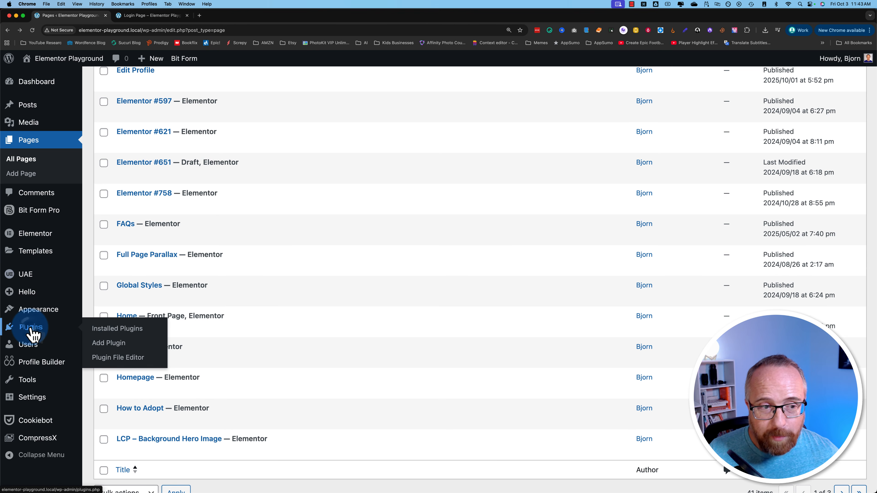
scroll(99, 340, down, 5)
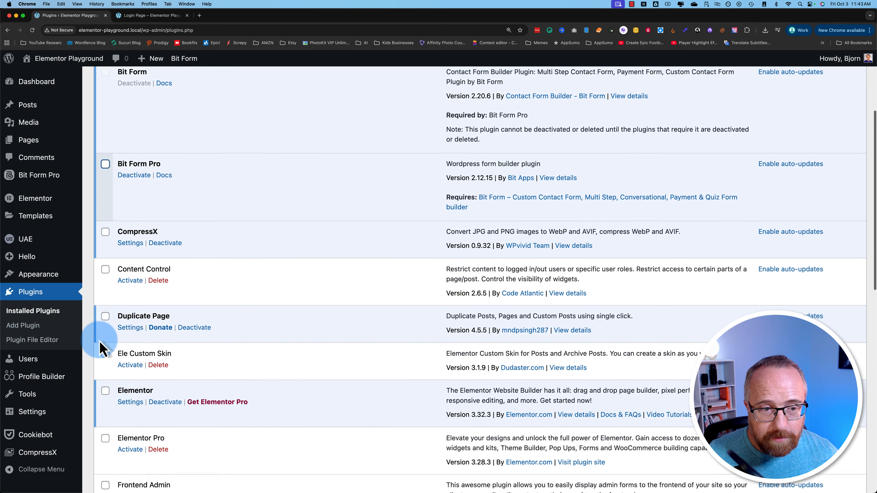
drag(97, 337, 232, 334)
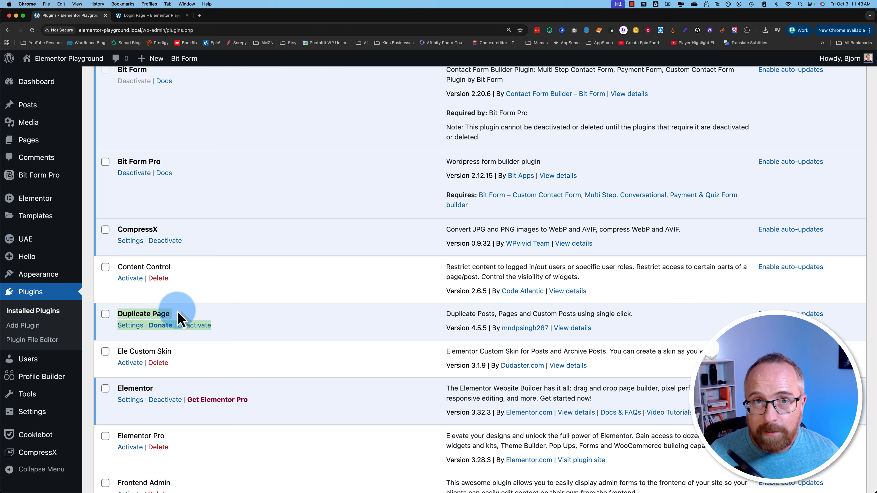
click(30, 141)
scroll(189, 368, down, 15)
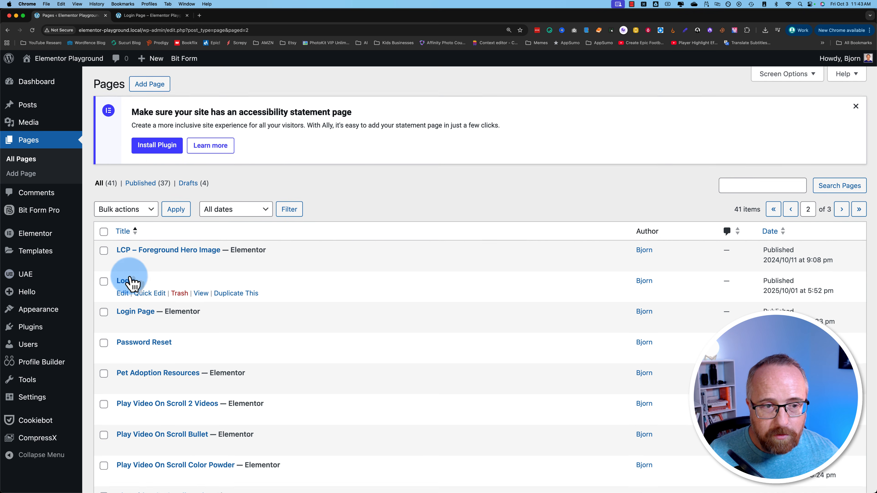
- Duplicate the Login Page as a draft and go to page 2 of Pages
scroll(149, 280, down, 2)
click(242, 280)
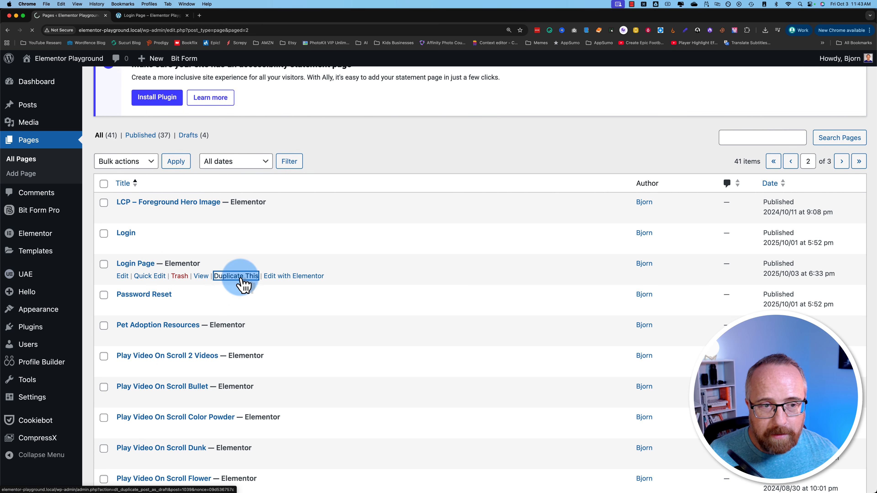
scroll(520, 413, down, 10)
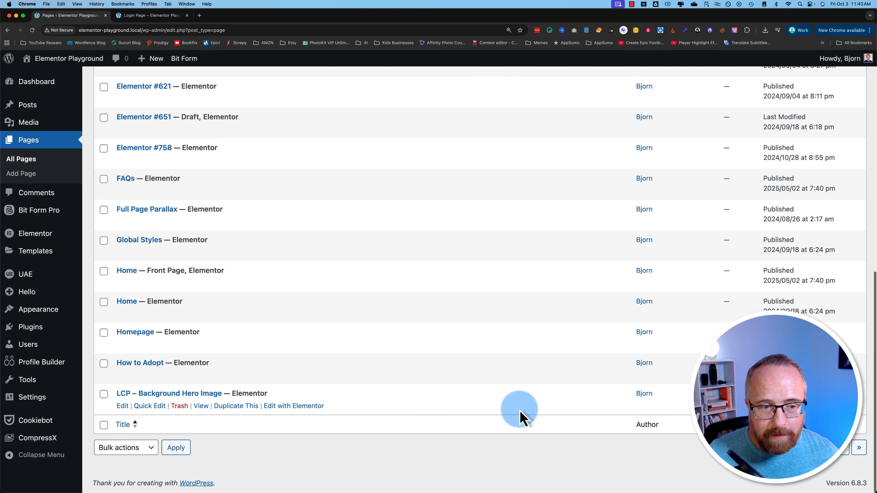
click(849, 453)
- Quick Edit the draft copy's title to 'Registration Page' and update it
scroll(125, 273, down, 2)
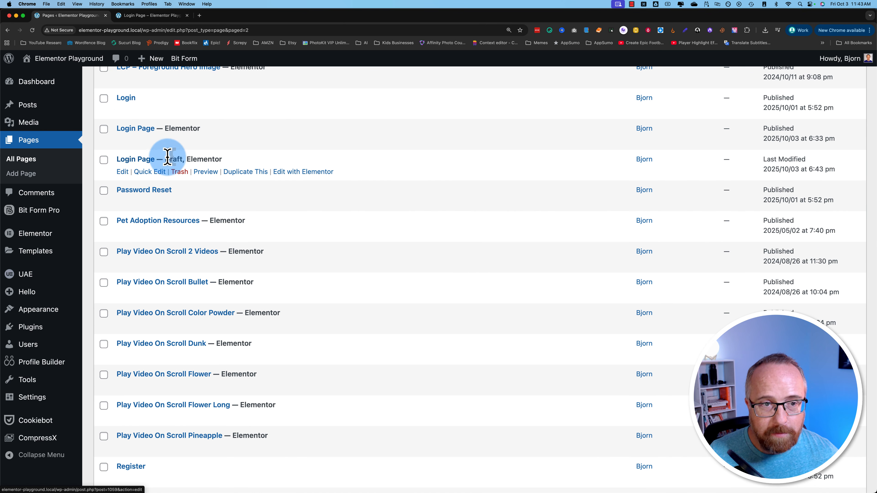
click(156, 172)
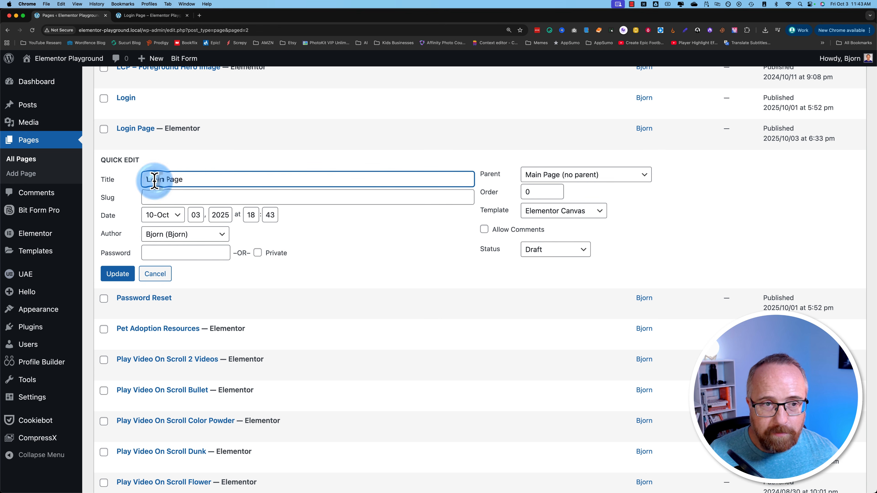
text(Registration)
click(119, 273)
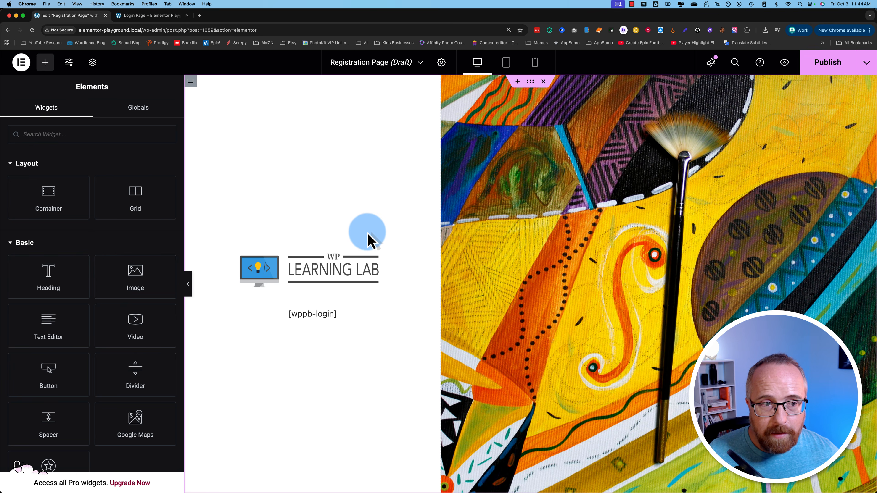
- In Elementor, change the shortcode to [wppb-register] and publish the Registration Page
click(318, 315)
click(83, 240)
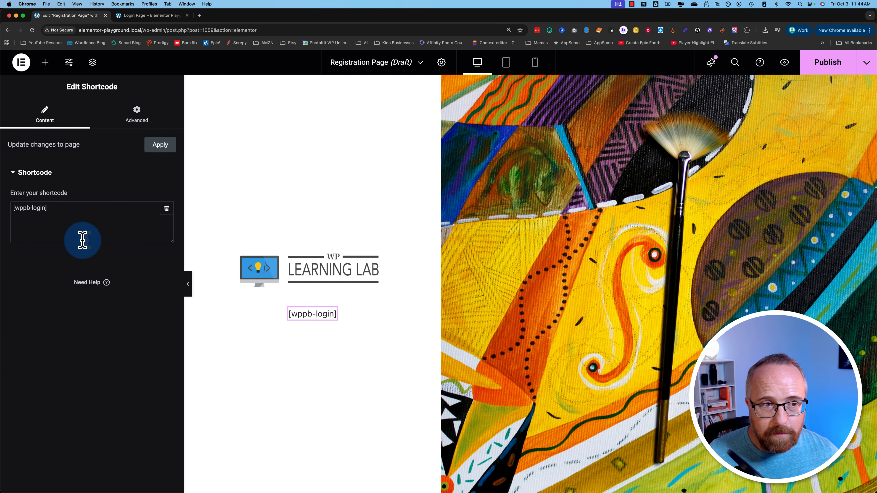
click(37, 207)
text(r)
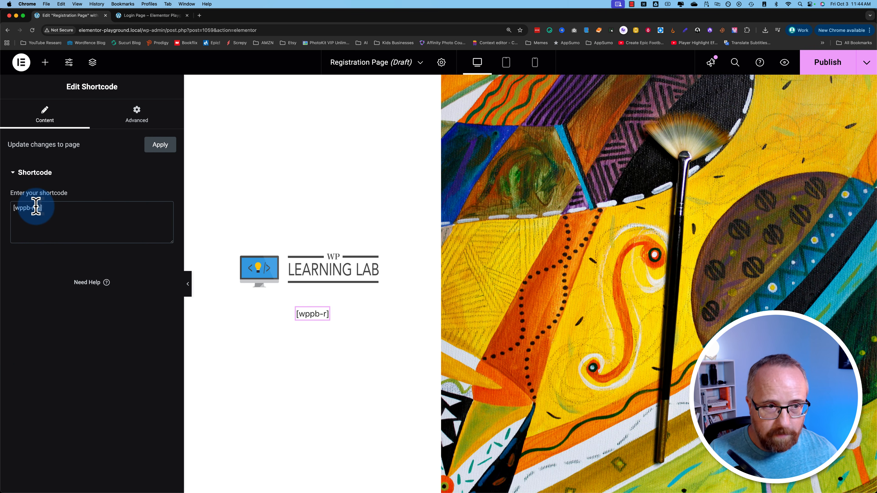
text(egister)
click(828, 62)
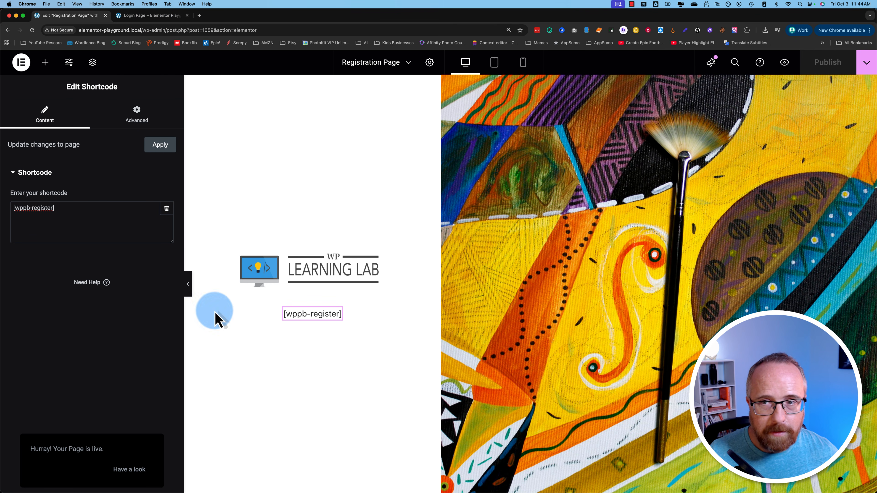
- Check the live Registration Page form, then return to the editor tab
click(130, 471)
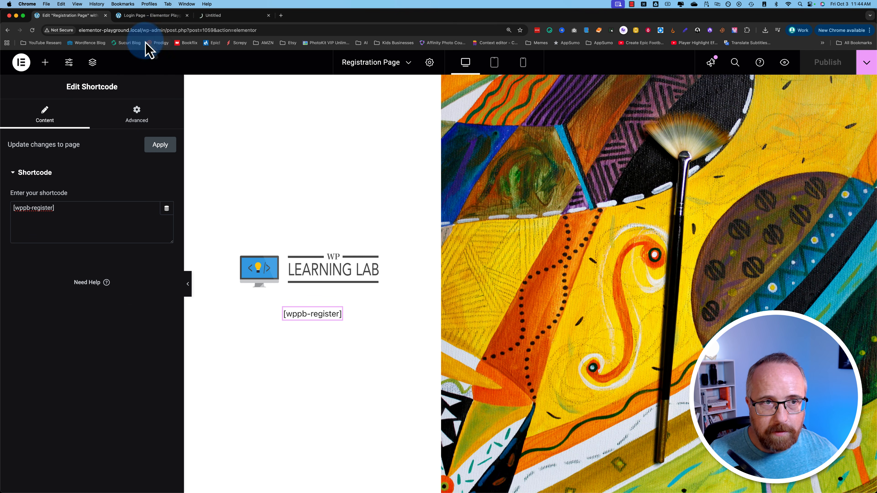
click(225, 15)
click(255, 180)
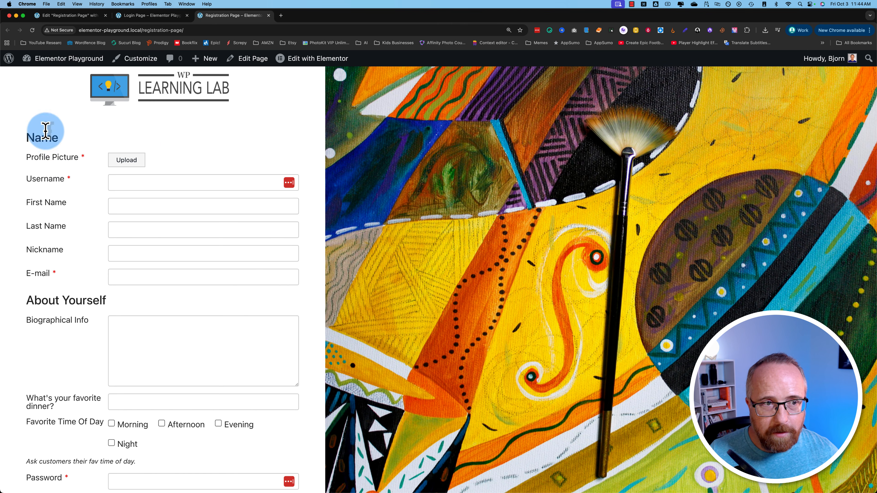
scroll(68, 372, down, 3)
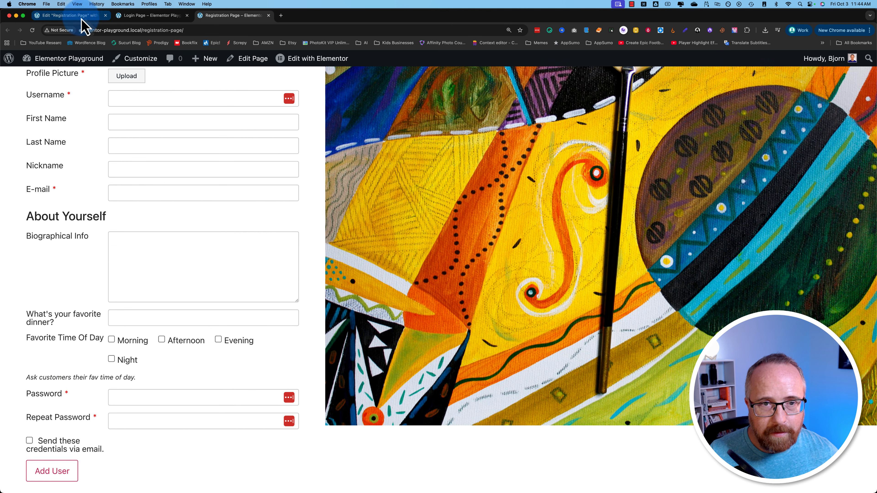
scroll(544, 290, up, 3)
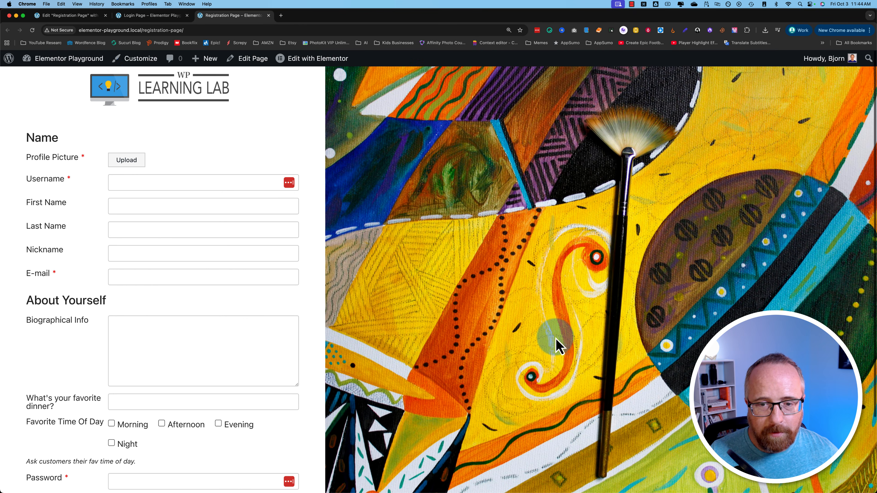
click(84, 16)
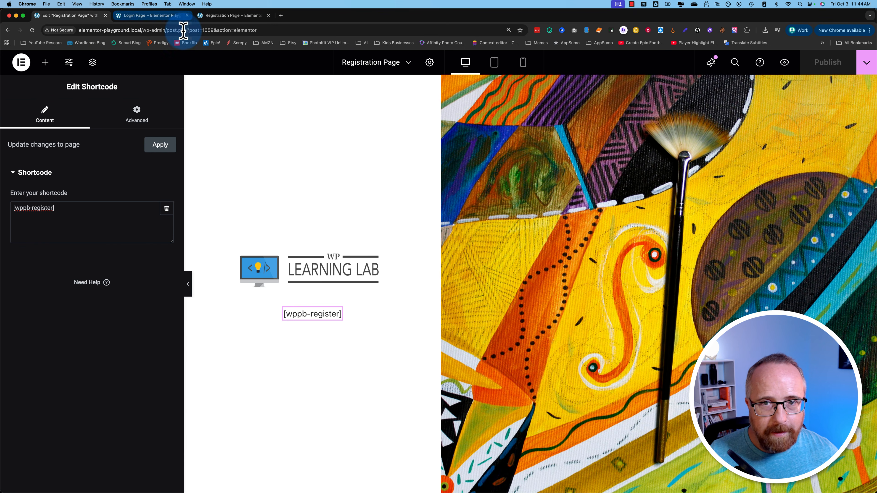
- Select the painted image column's container and review its Style and Advanced settings
click(448, 83)
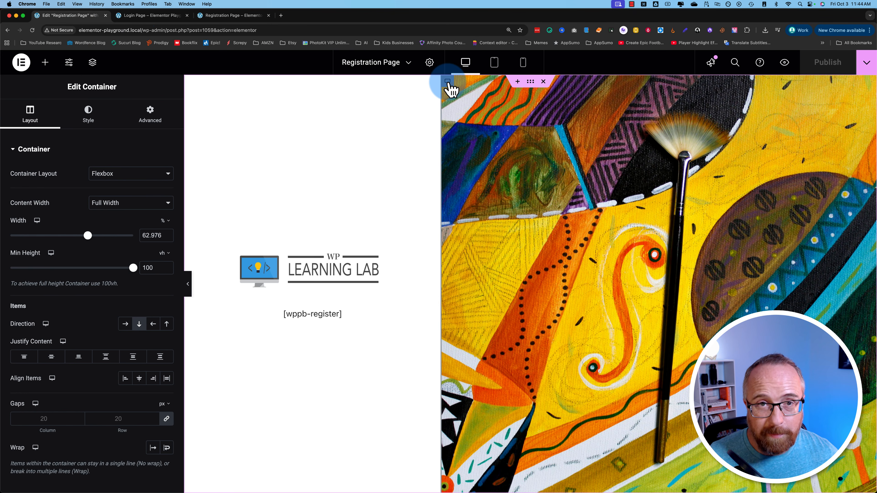
scroll(73, 327, down, 1)
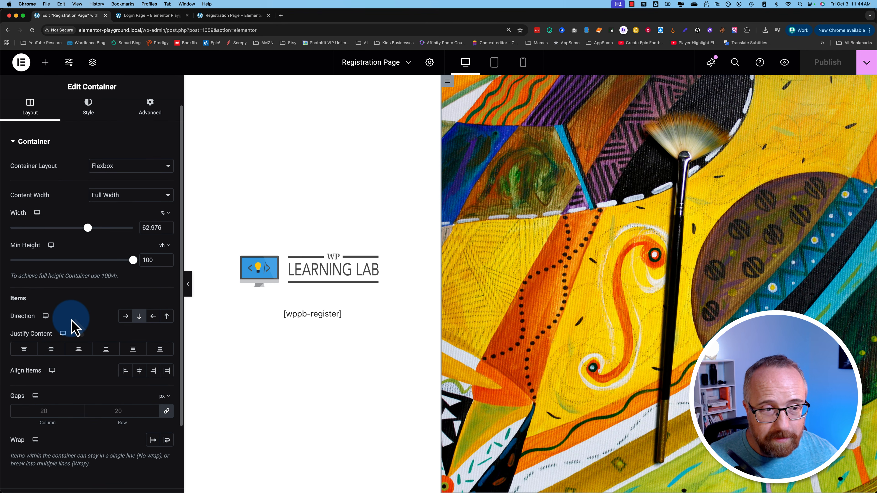
click(100, 120)
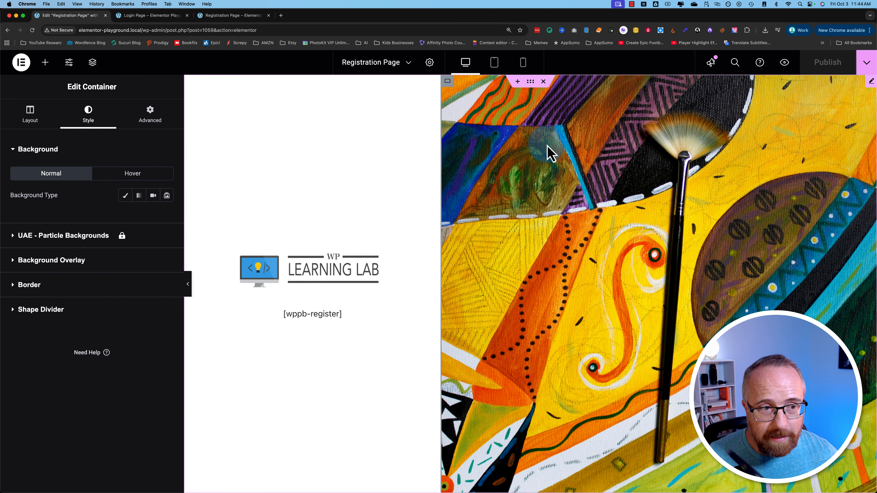
click(165, 121)
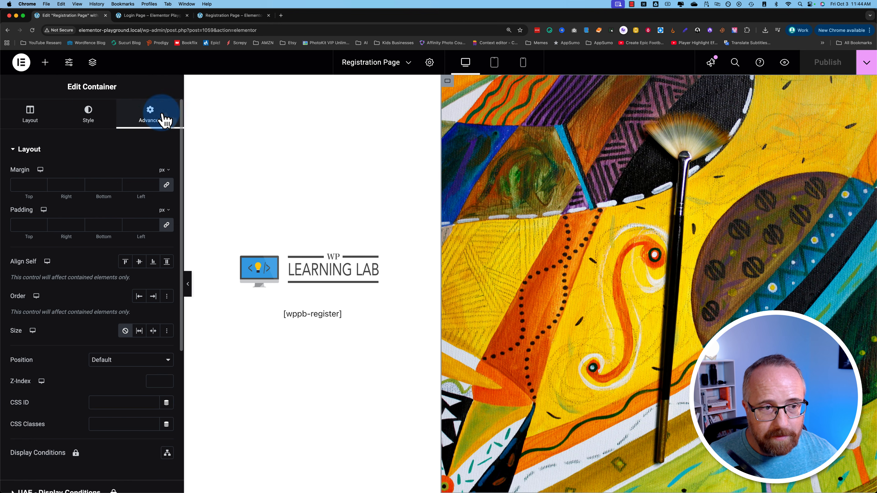
scroll(56, 372, down, 5)
scroll(59, 372, down, 2)
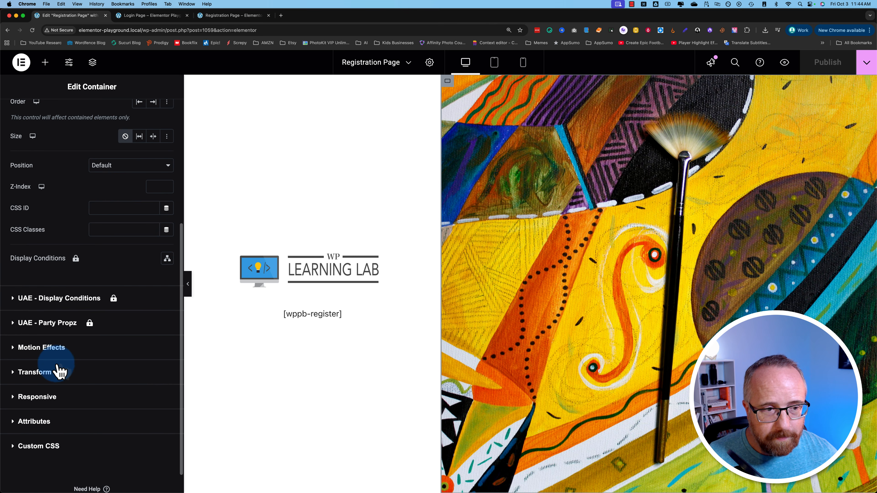
- Try enabling Scrolling Effects under Motion Effects, dismiss the Pro notice, and view the live page
click(69, 352)
click(32, 264)
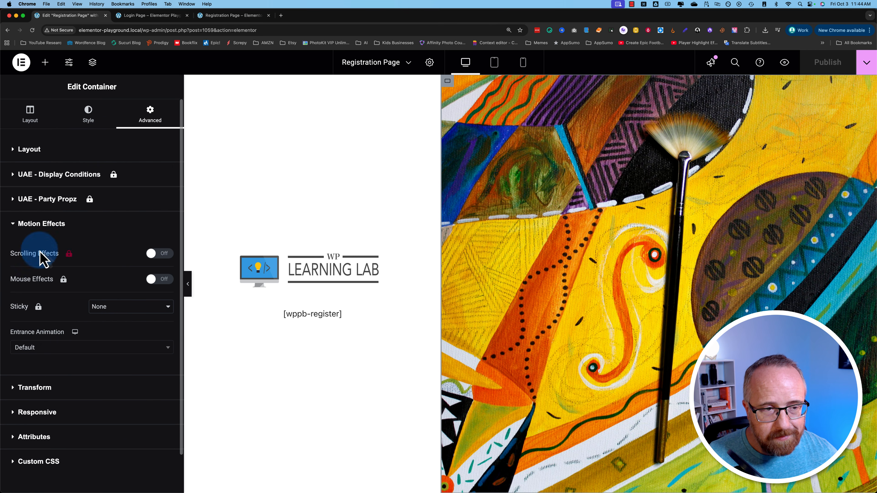
click(153, 255)
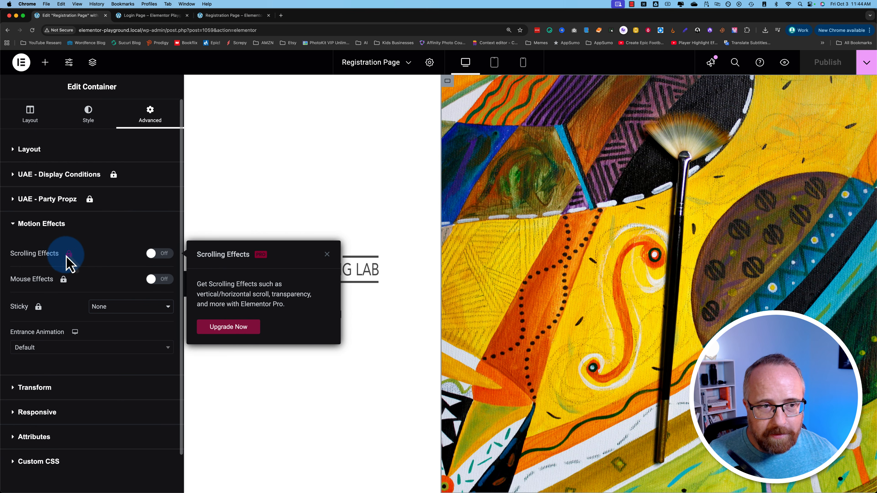
click(250, 202)
click(203, 15)
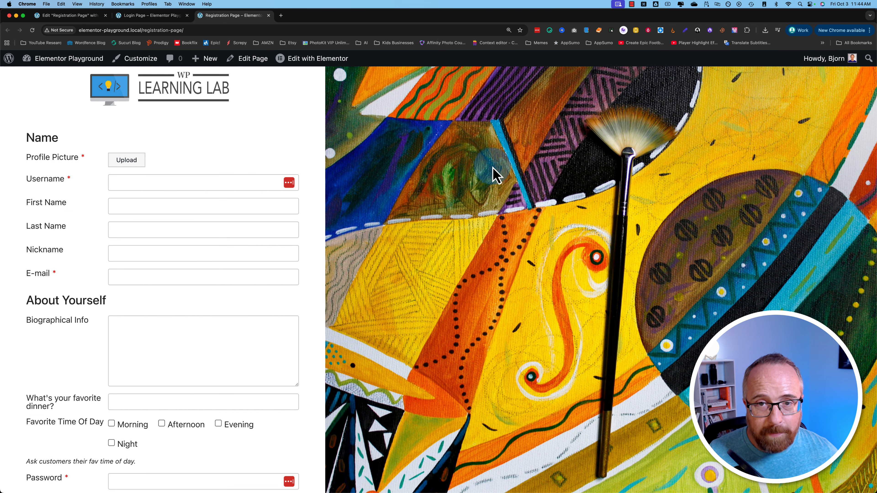
- Scroll the live registration form down to Add User, then return to the Elementor editor
scroll(445, 176, down, 5)
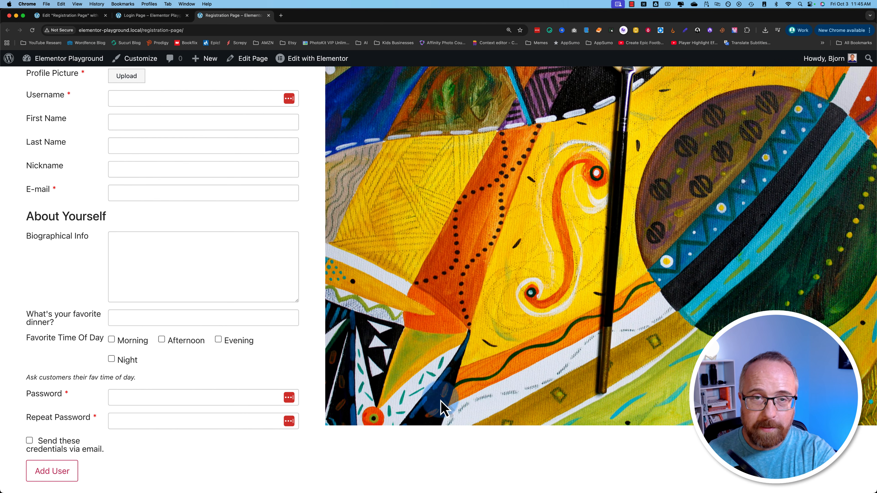
scroll(437, 349, up, 5)
scroll(437, 349, down, 4)
scroll(436, 349, up, 1)
scroll(436, 349, down, 1)
scroll(437, 349, up, 5)
scroll(436, 348, down, 5)
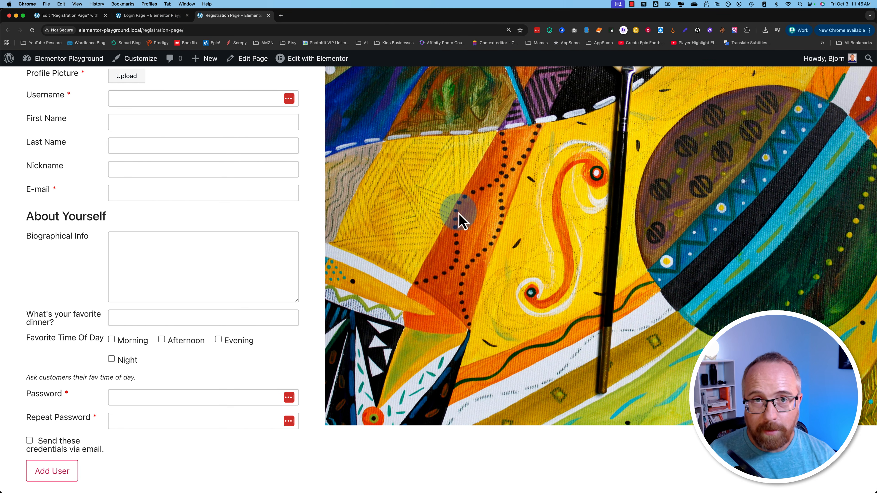
click(69, 15)
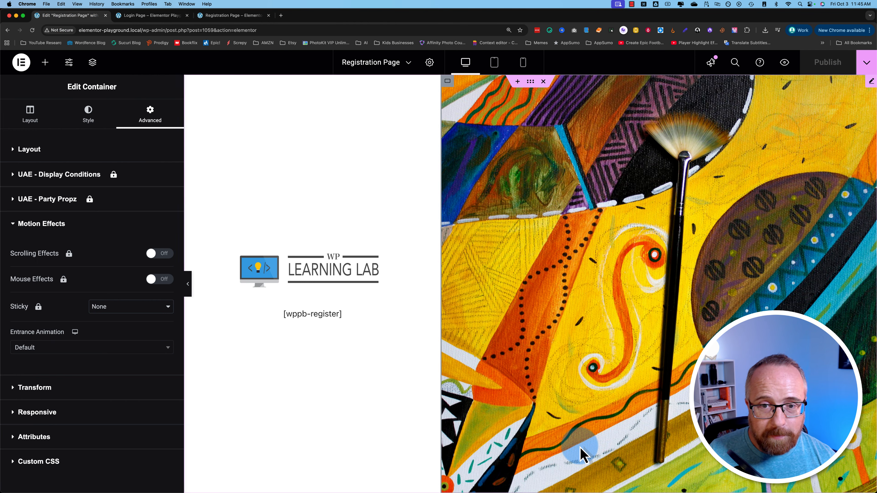
- Add a Flexbox three-column row below the painted image section
scroll(581, 455, down, 5)
click(512, 409)
scroll(510, 417, down, 1)
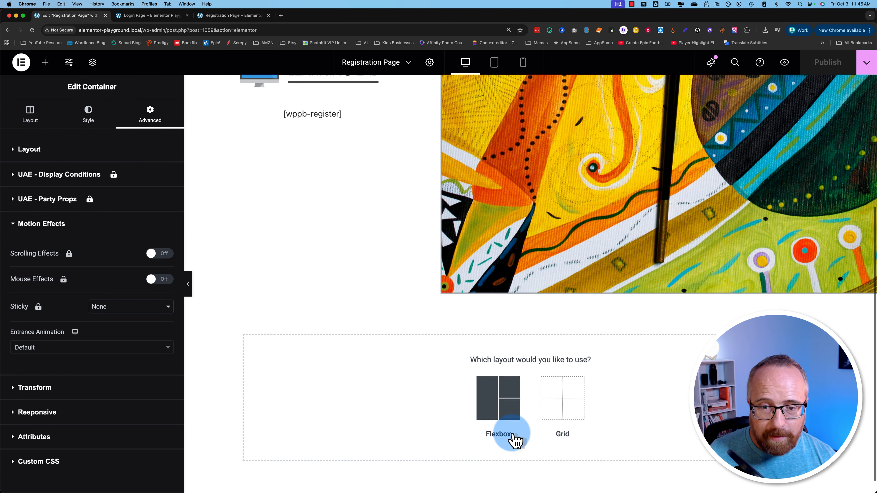
click(506, 407)
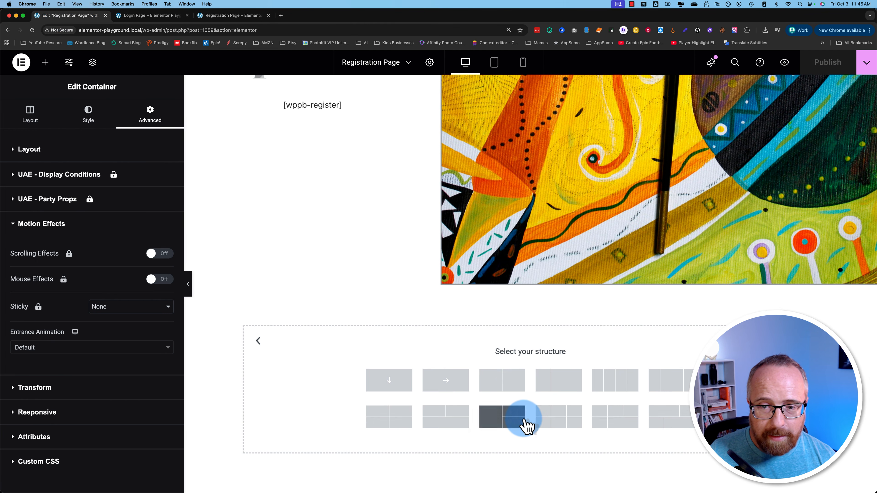
click(675, 387)
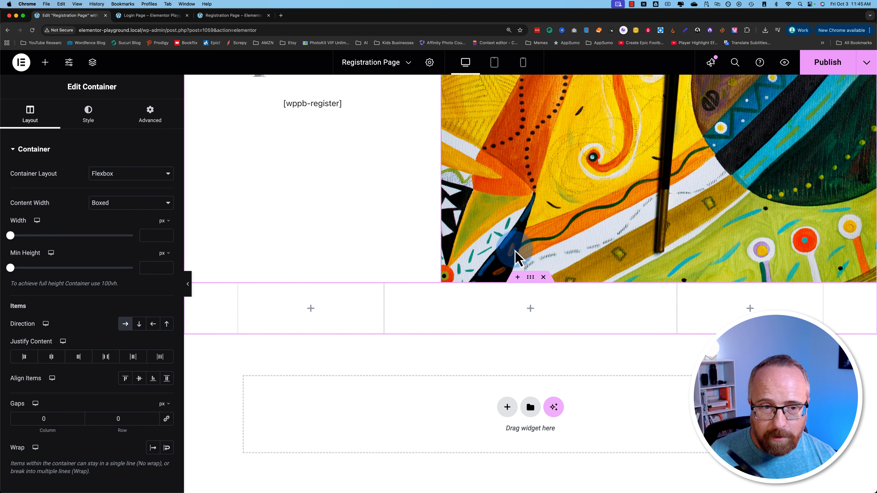
- Give the new row a classic background using the colourful painted canvas image
click(523, 187)
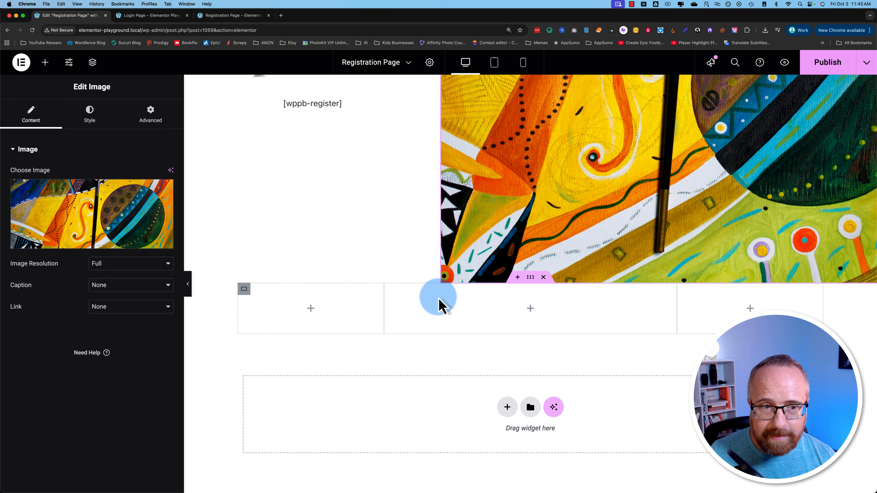
click(530, 278)
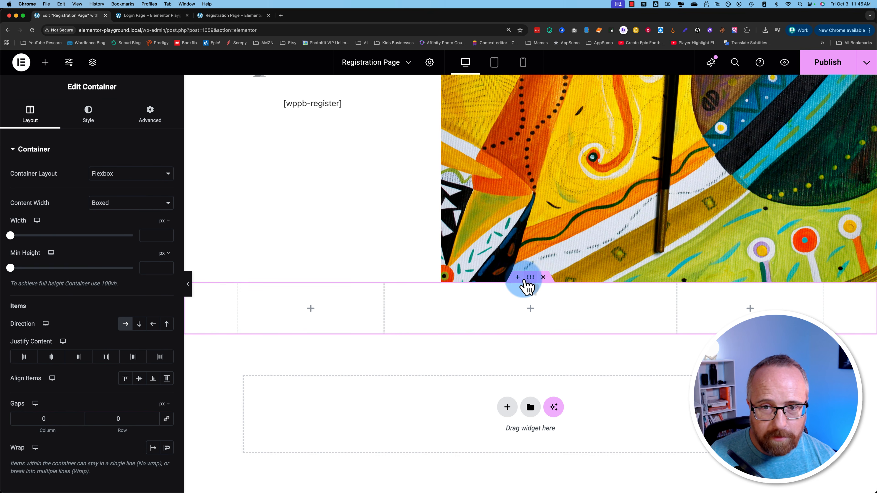
click(93, 120)
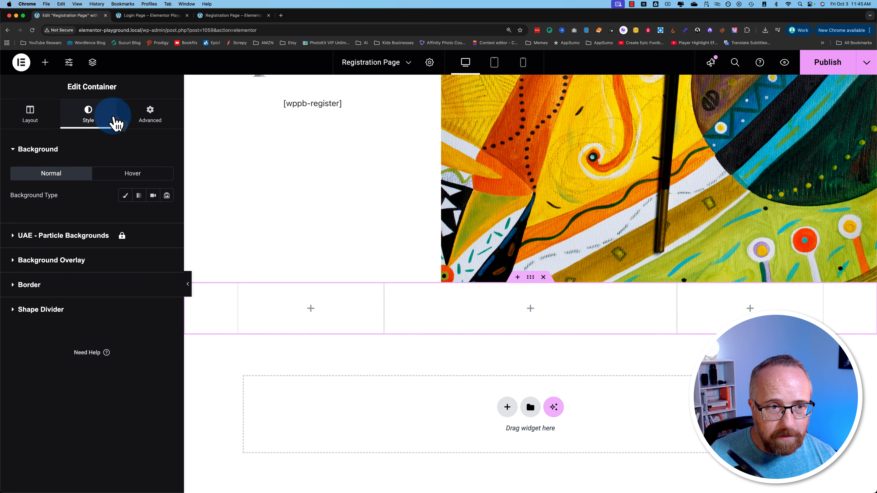
click(126, 198)
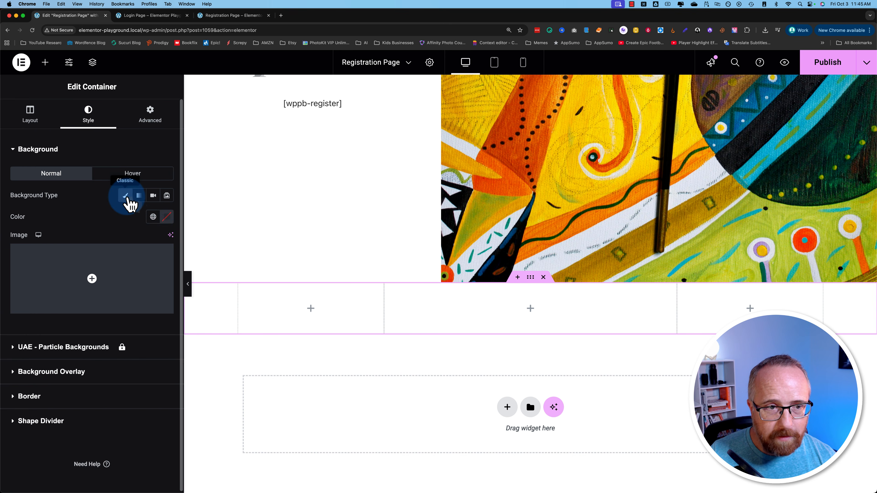
click(126, 267)
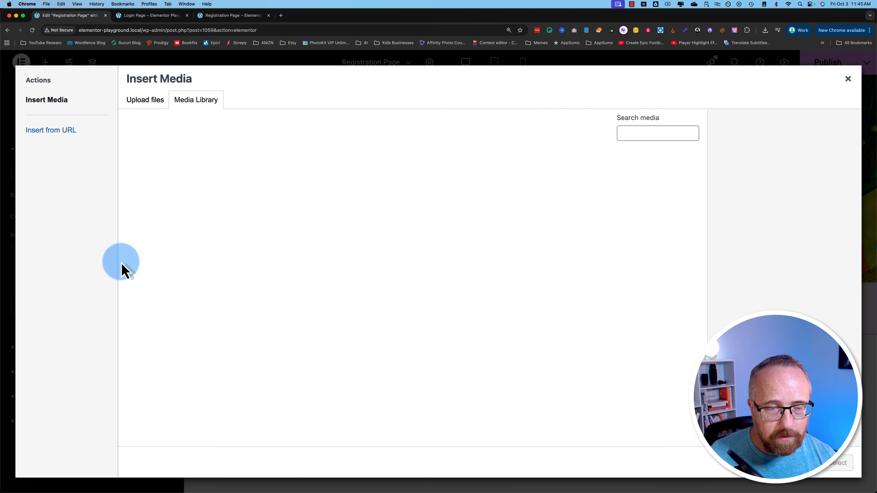
click(221, 191)
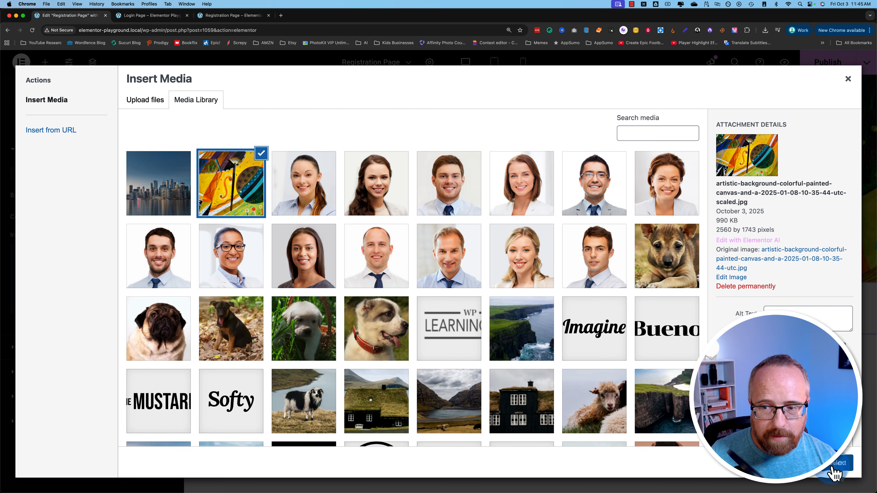
click(834, 471)
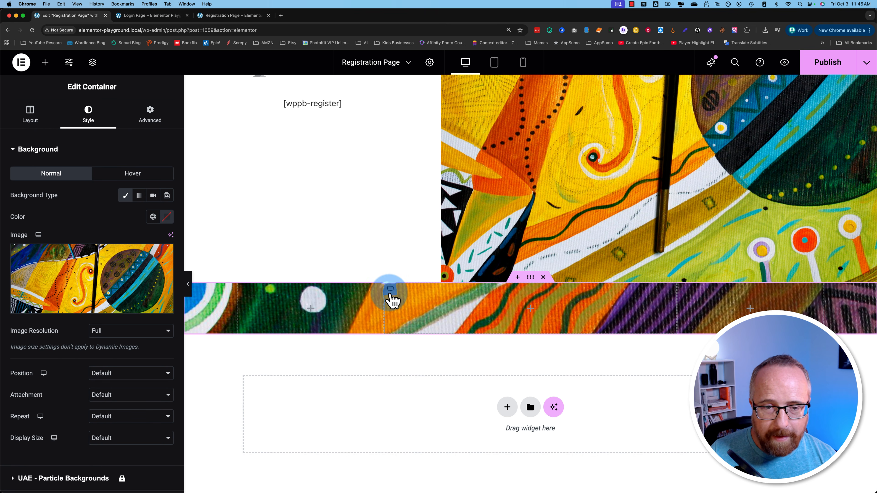
click(390, 290)
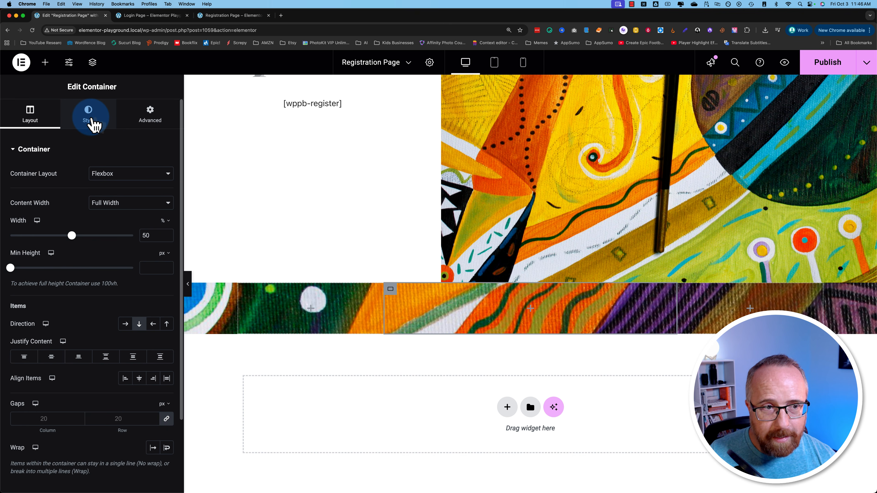
- Set the middle column's classic background colour to a semi-transparent white
click(91, 124)
click(33, 128)
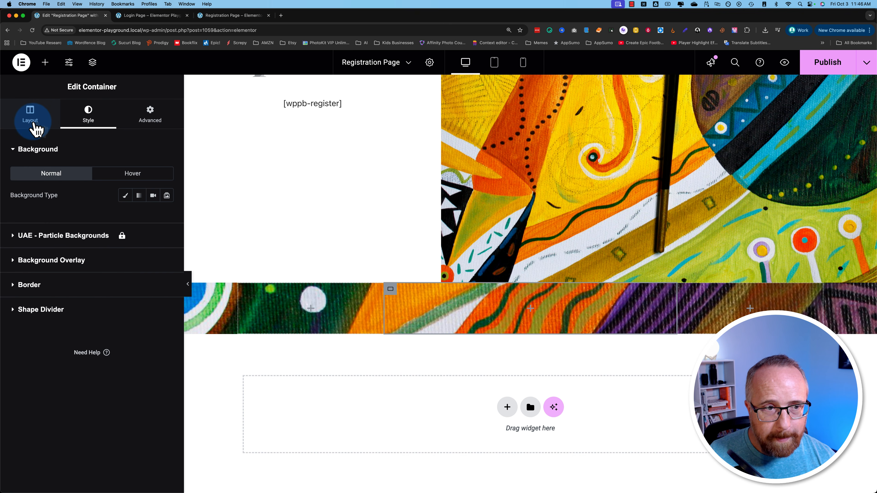
click(124, 196)
click(167, 219)
drag(154, 273, 188, 301)
drag(204, 346, 140, 346)
drag(143, 313, 110, 297)
mouse_move(203, 352)
mouse_down()
mouse_move(174, 351)
mouse_move(191, 351)
mouse_up()
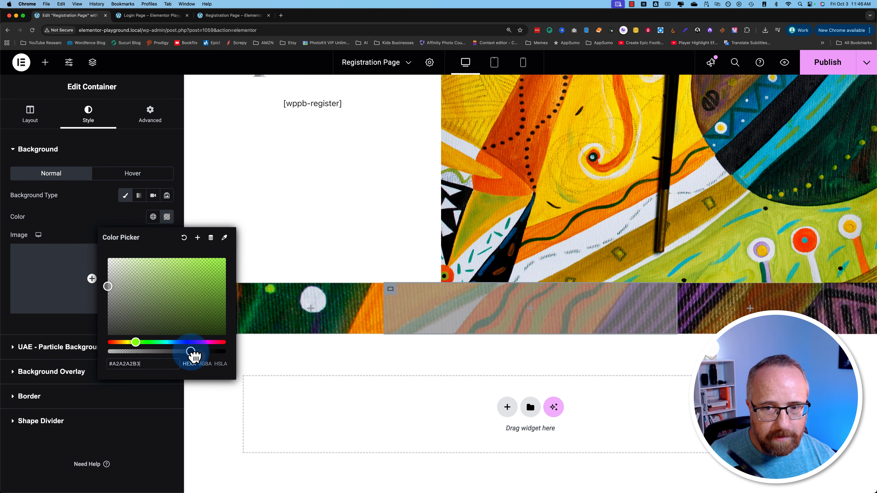
drag(120, 259, 107, 257)
click(128, 216)
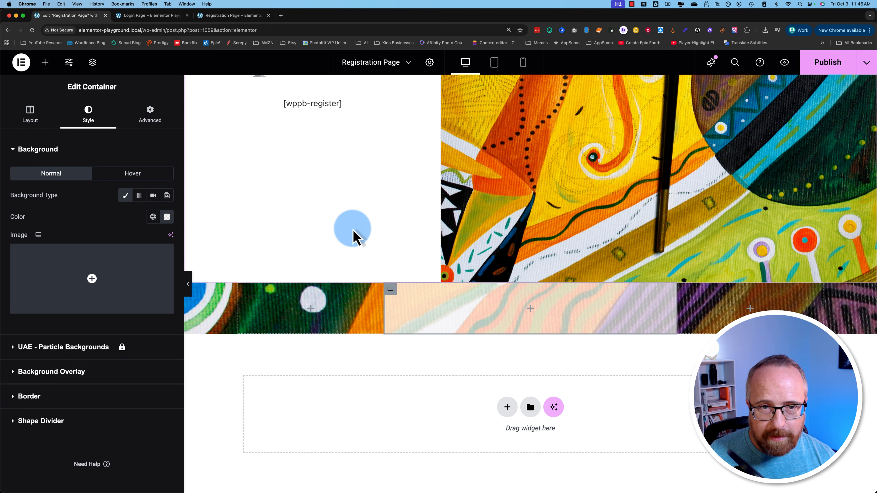
scroll(352, 235, up, 5)
scroll(327, 280, down, 2)
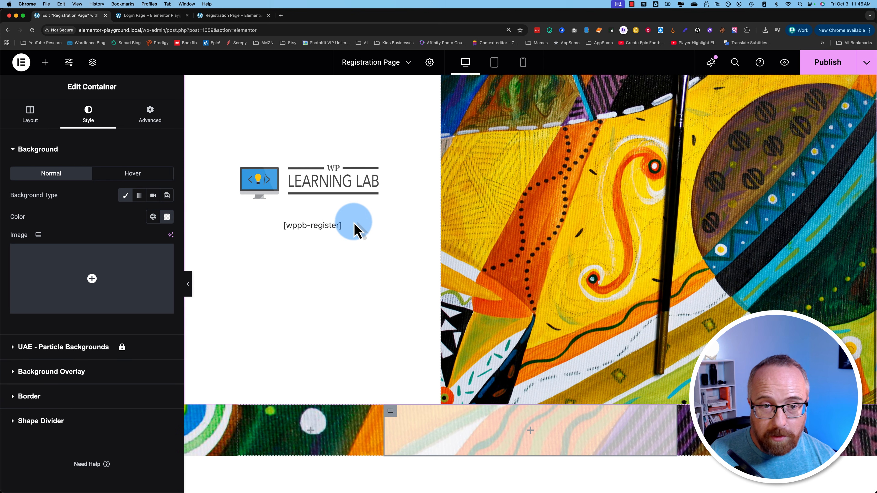
- Move the [wppb-register] shortcode and WP Learning Lab logo into the middle column
drag(337, 230, 528, 428)
drag(428, 188, 505, 415)
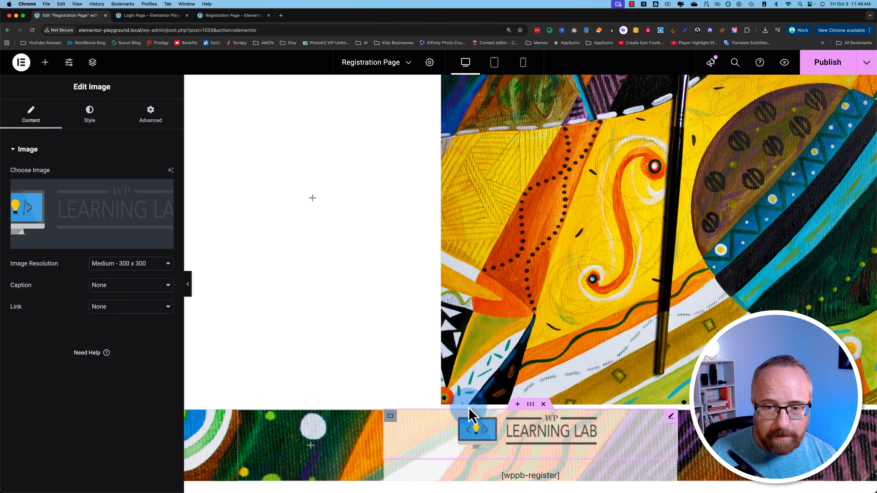
scroll(449, 408, down, 8)
- Set the middle column's Justify Content to Start and Align Items to Center
click(390, 268)
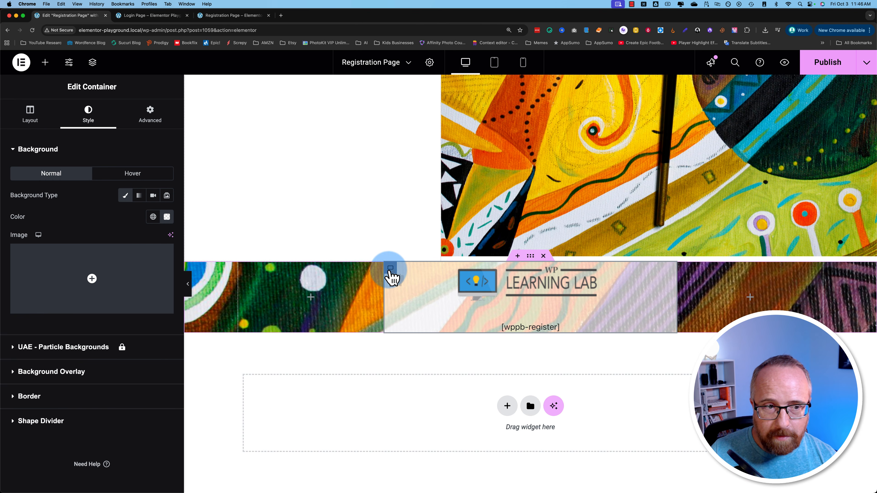
click(41, 127)
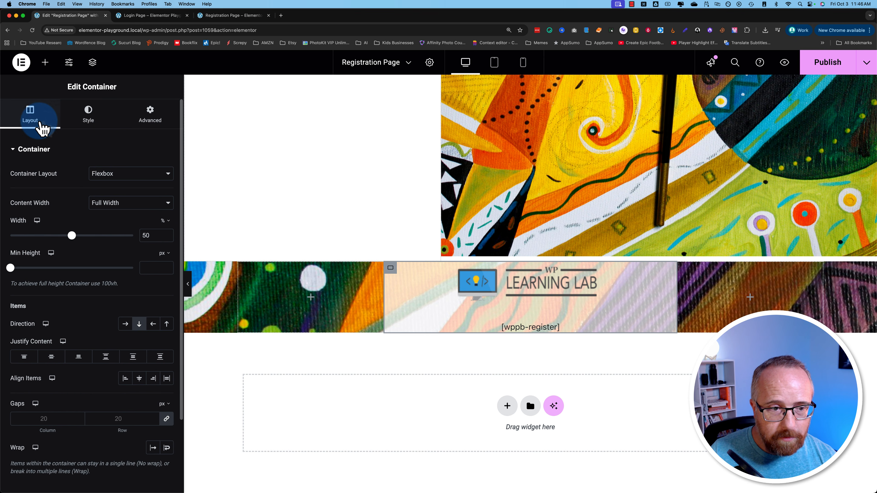
click(28, 358)
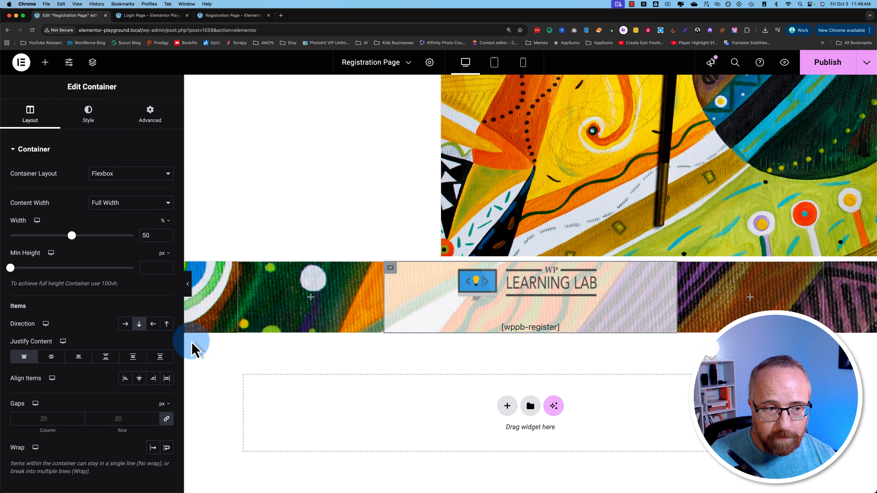
click(139, 378)
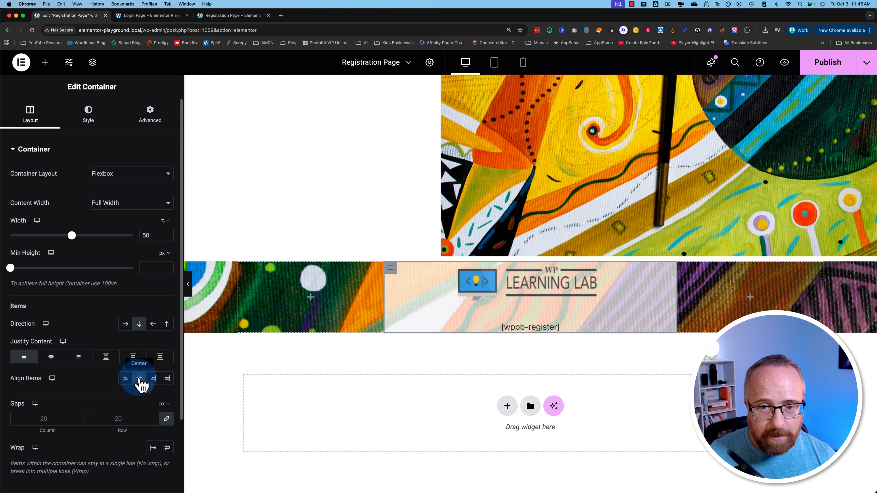
scroll(380, 307, up, 5)
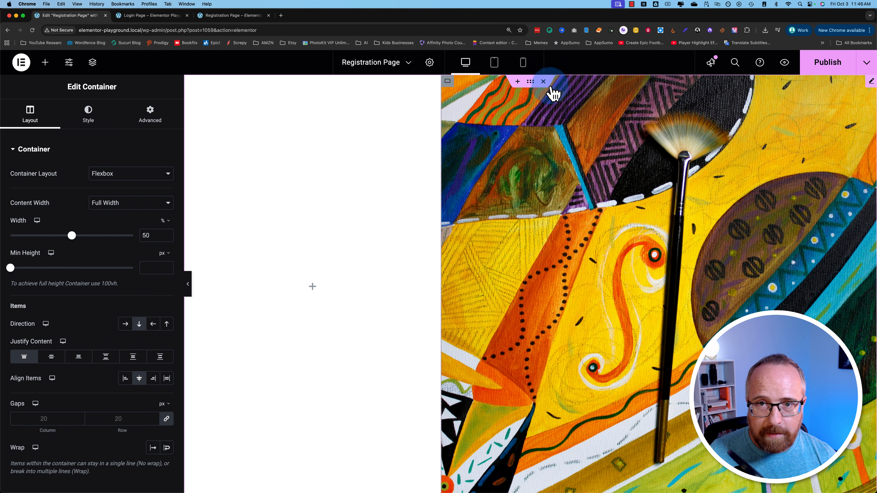
scroll(552, 97, up, 5)
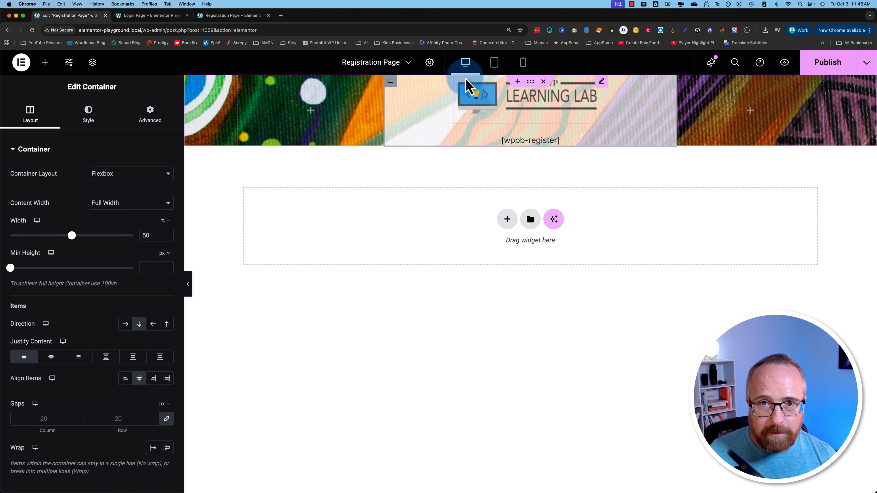
click(535, 83)
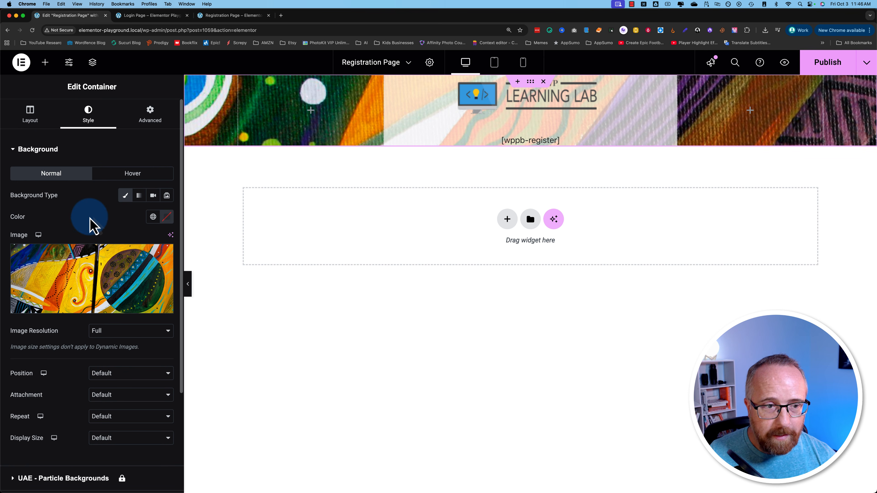
- Set the row's Min Height to 100 vh, publish, and view the live Registration Page
click(36, 118)
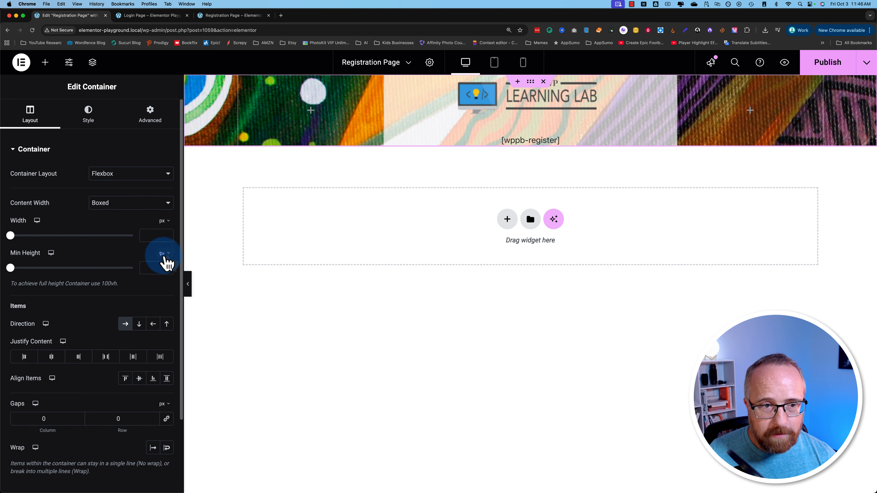
click(162, 299)
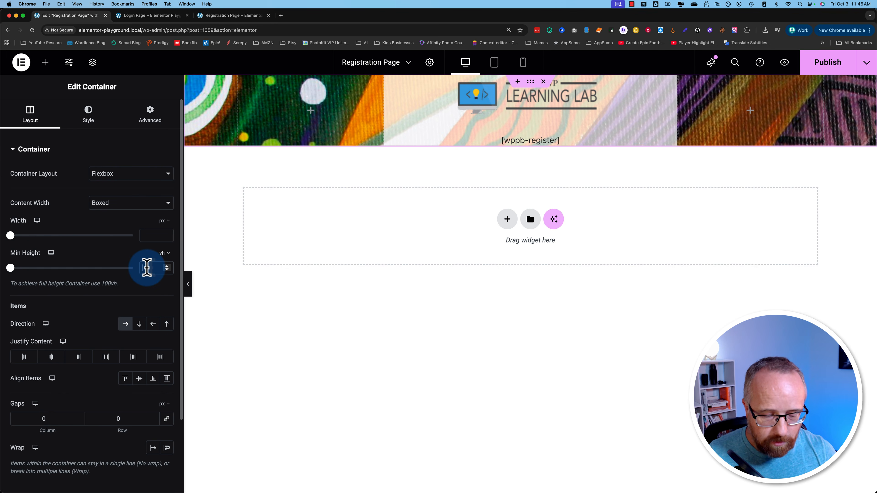
text(100)
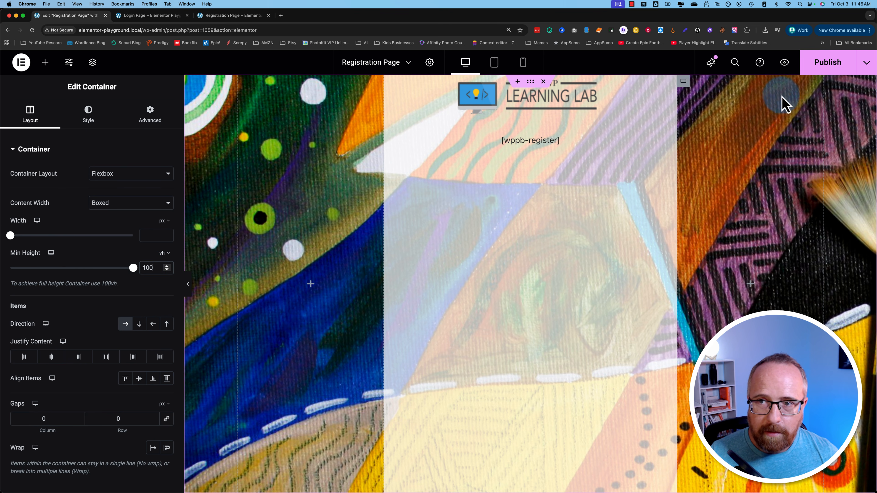
click(819, 70)
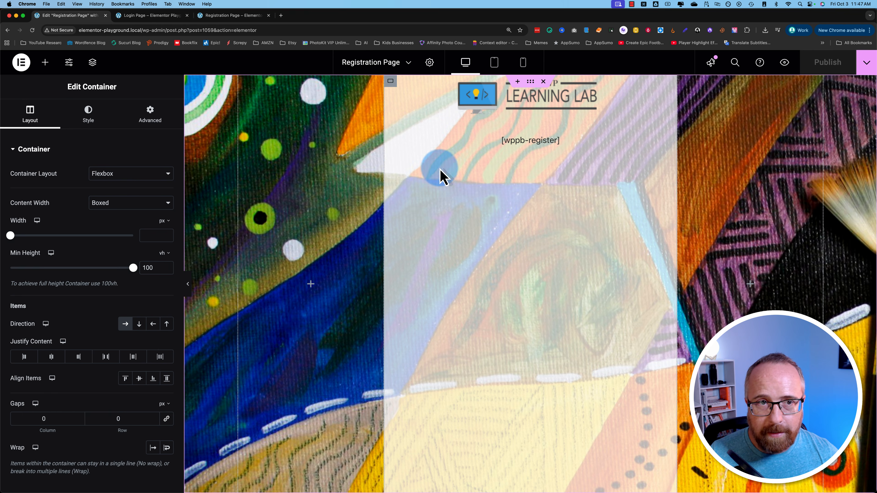
click(232, 16)
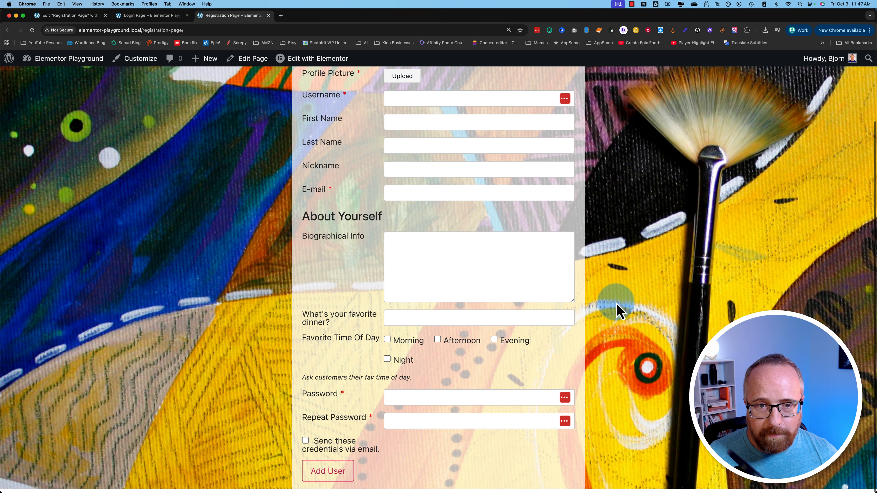
- Resize the columns: left to 14.6% width, centre widened to 69.0%
scroll(616, 304, up, 3)
scroll(118, 197, down, 3)
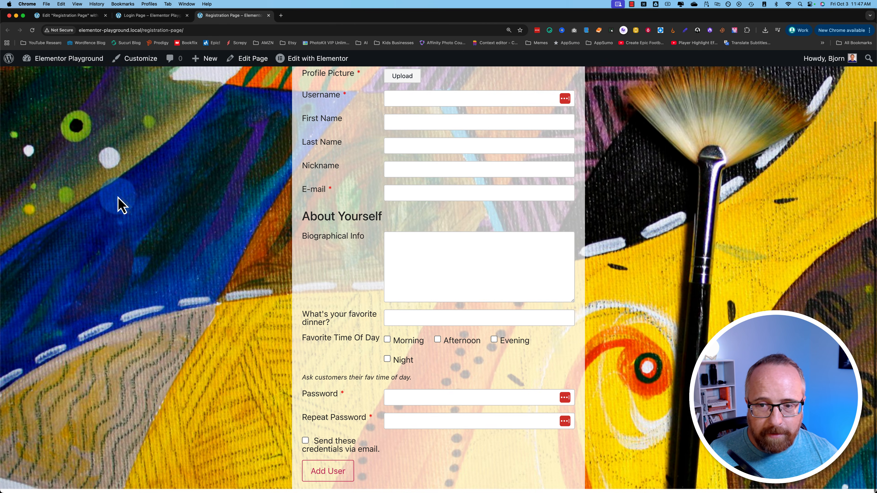
scroll(225, 202, up, 3)
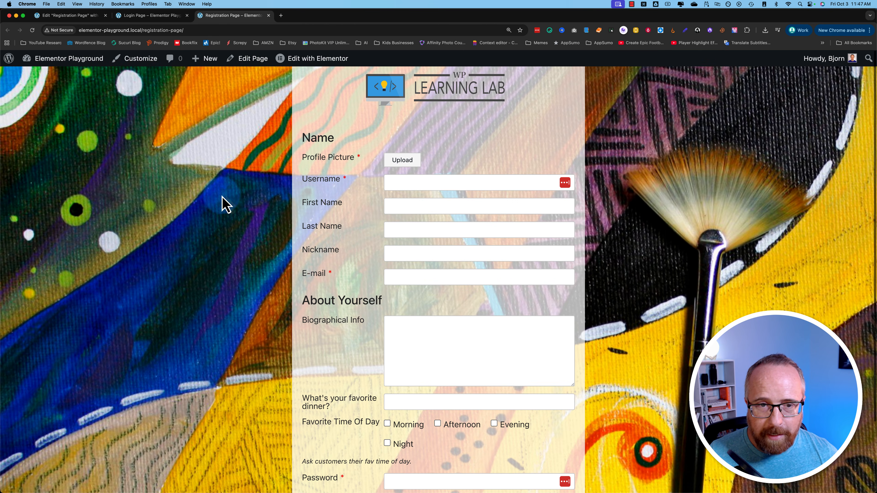
click(93, 15)
drag(384, 167, 305, 178)
drag(596, 194, 700, 198)
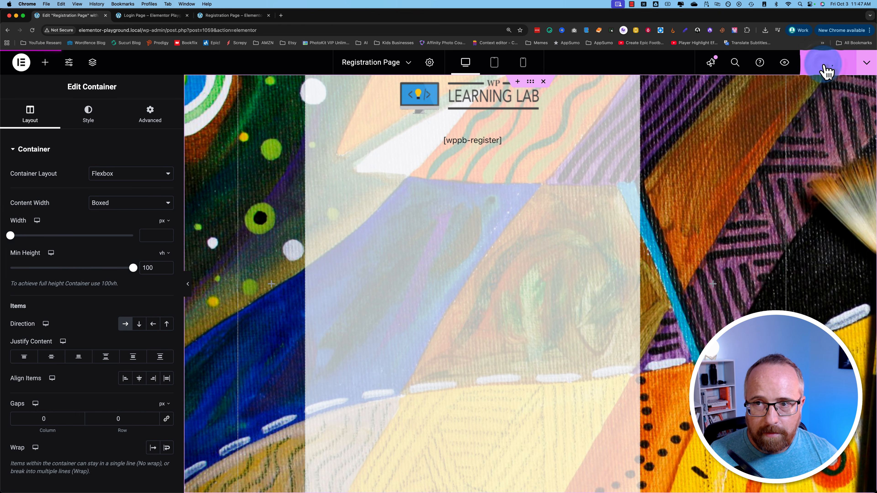
- Check the live Registration and Login pages, then return to the editor
click(234, 16)
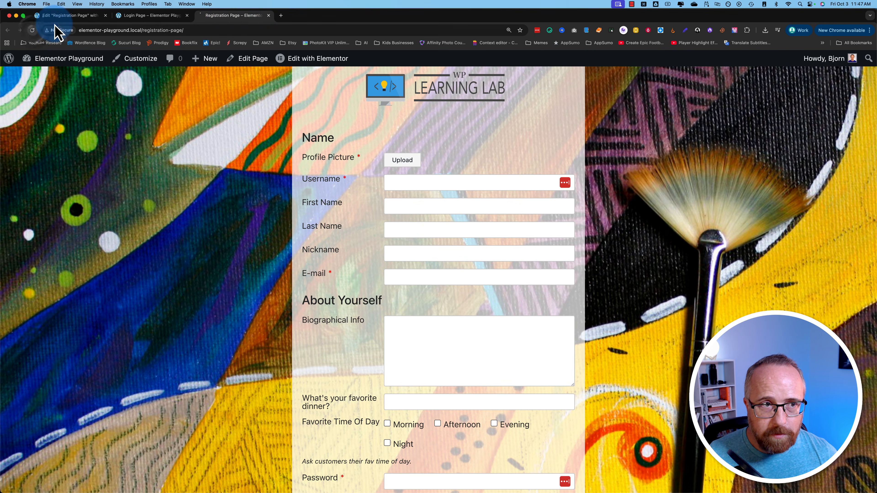
scroll(204, 275, down, 3)
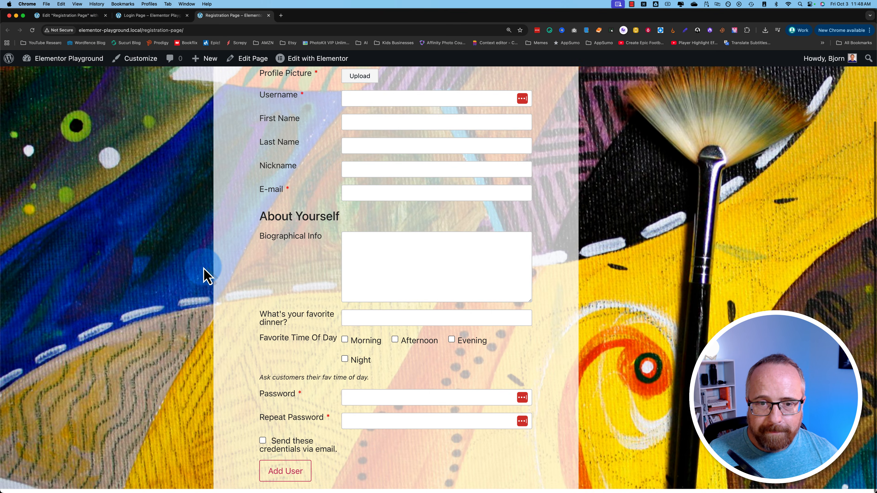
scroll(206, 275, up, 3)
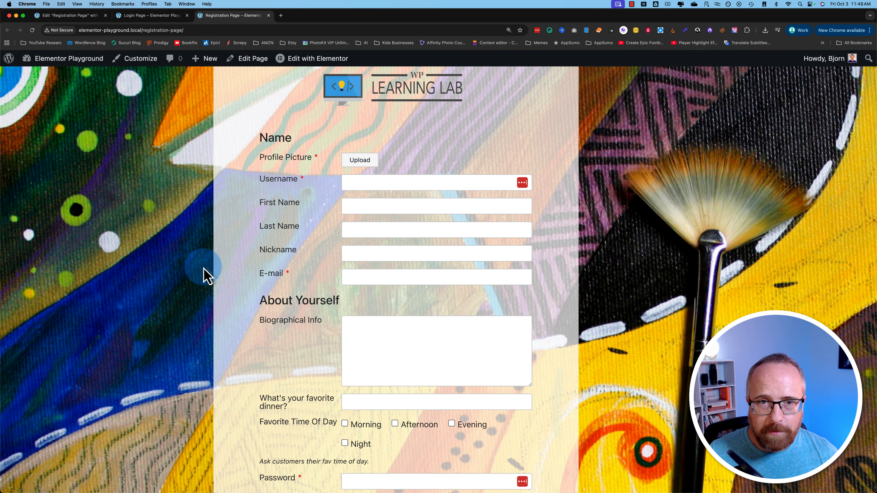
click(142, 17)
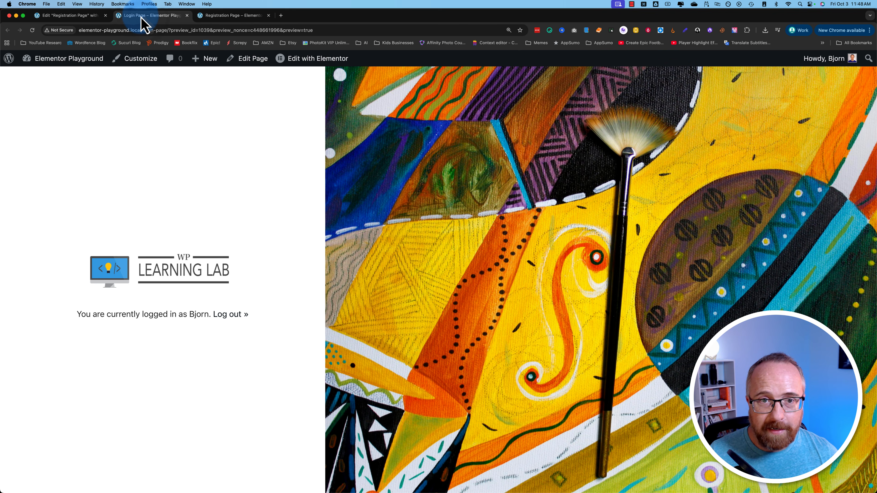
click(69, 16)
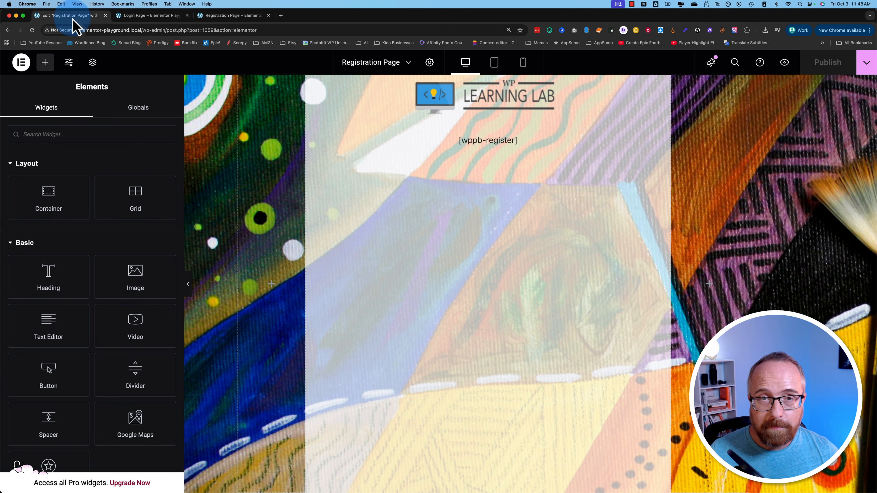
- Exit Elementor to WordPress and go from the Pages list to Appearance > Menus
click(21, 62)
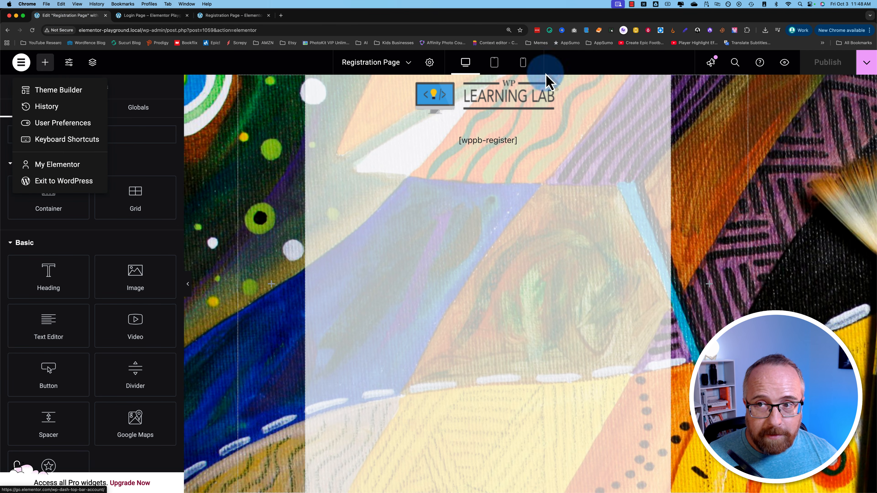
click(74, 186)
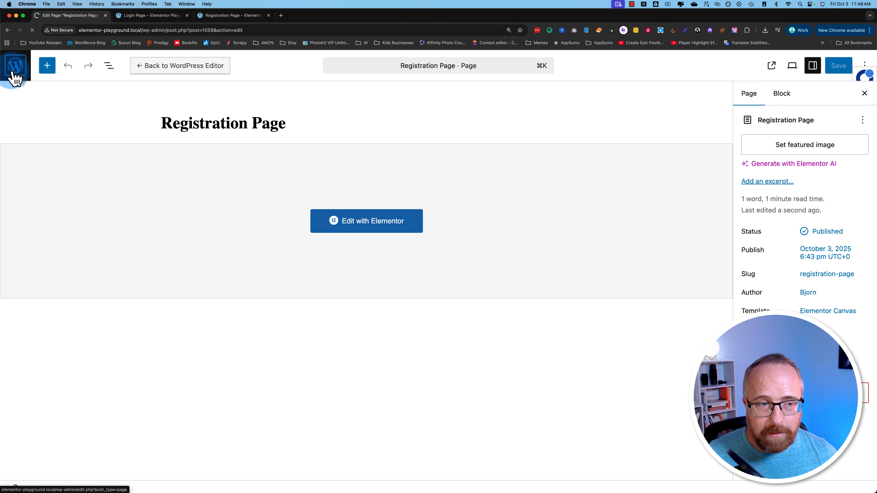
click(14, 66)
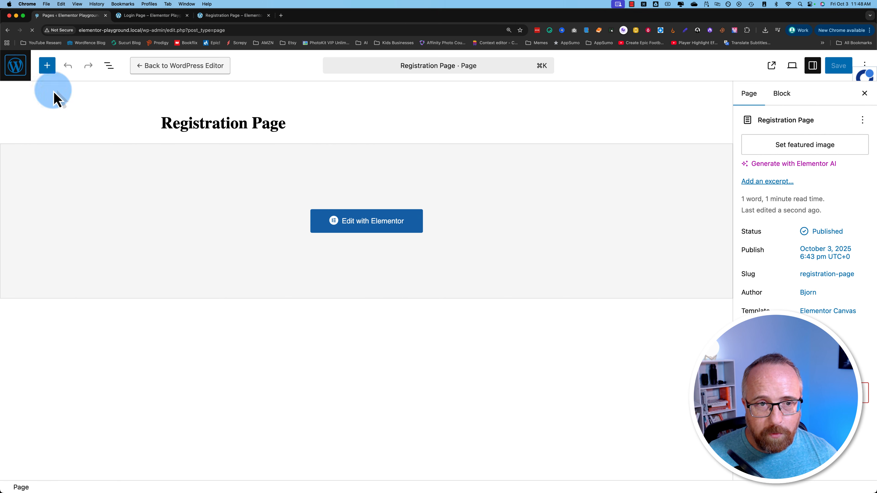
mouse_move(71, 310)
click(104, 354)
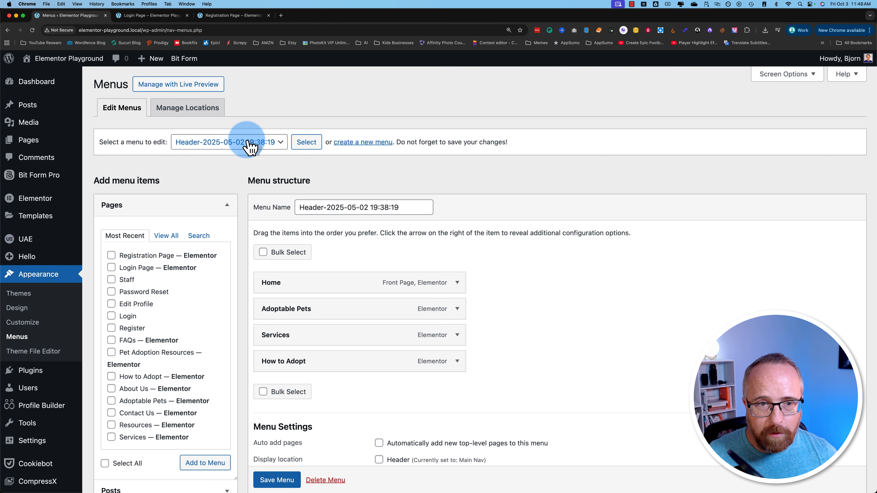
- Add Registration Page and Login Page to the Header menu
click(246, 142)
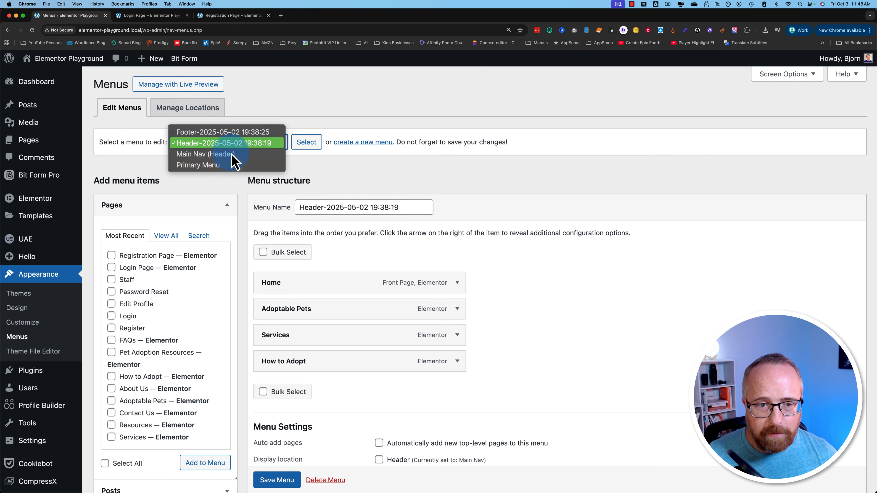
click(239, 205)
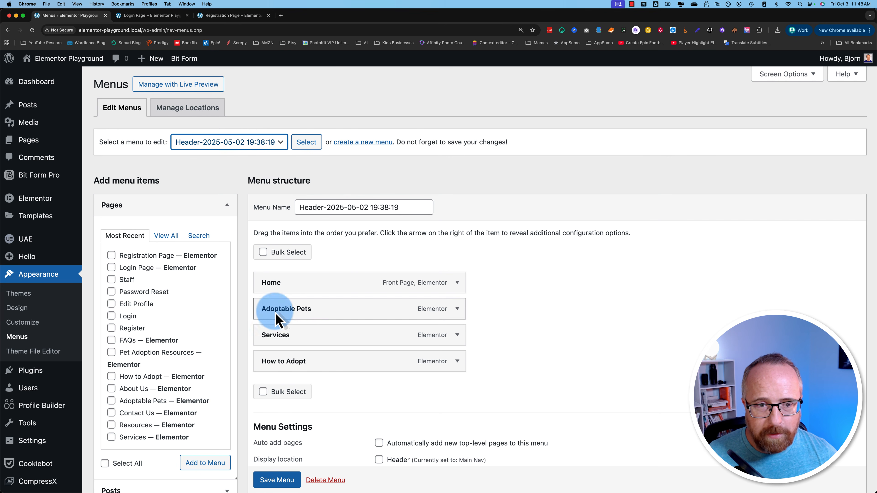
scroll(248, 250, down, 3)
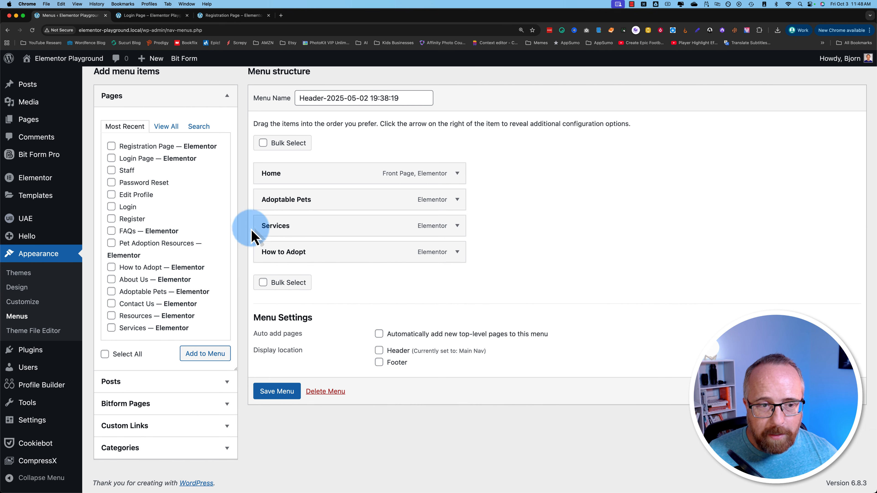
scroll(242, 255, up, 3)
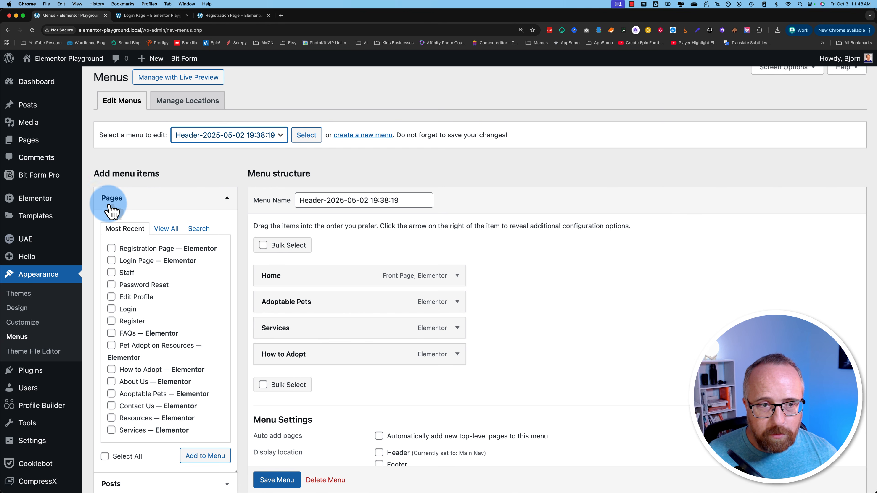
scroll(102, 249, down, 1)
click(112, 219)
click(205, 415)
click(429, 389)
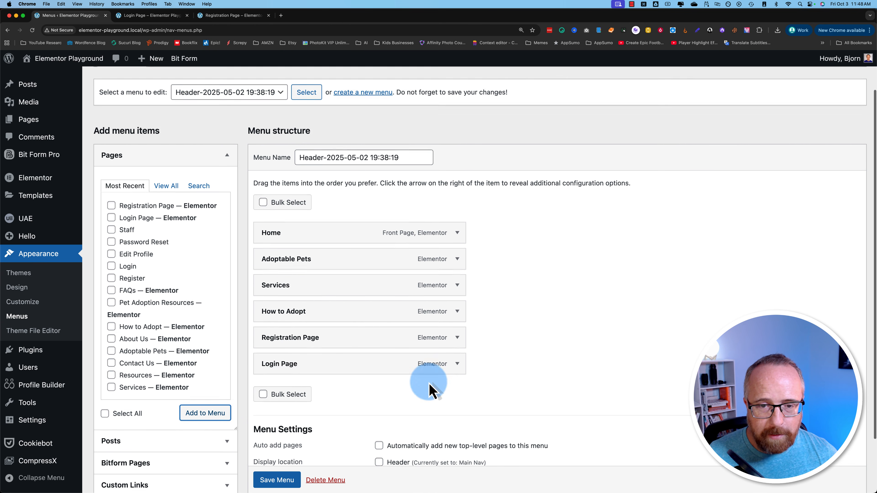
- Relabel the new items 'Register Here' and 'Login', save the menu, and view the live site
scroll(429, 390, down, 2)
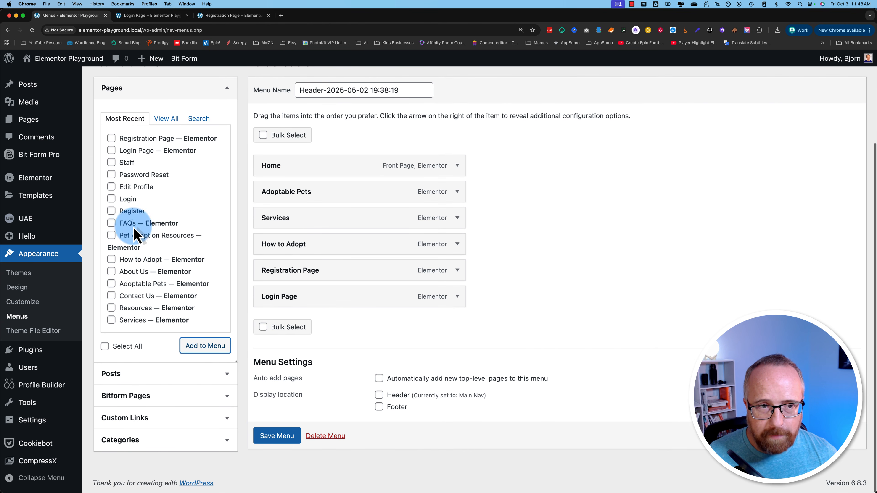
click(168, 119)
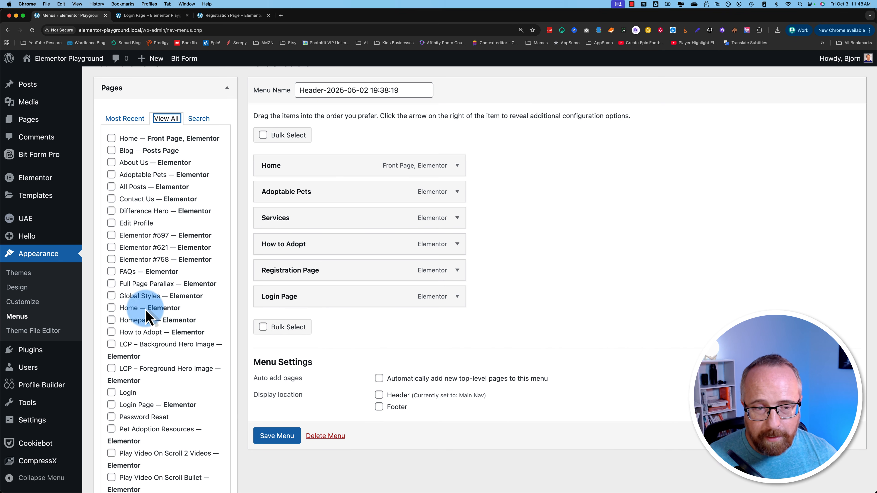
click(199, 119)
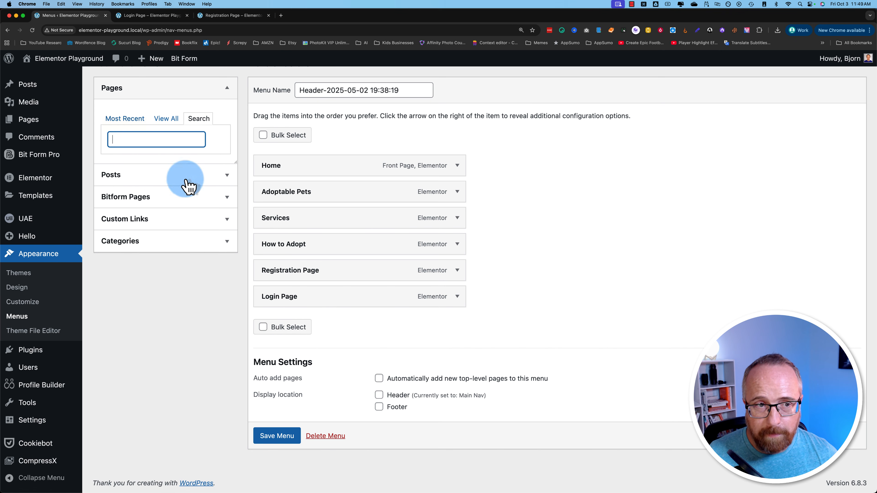
click(457, 270)
click(292, 306)
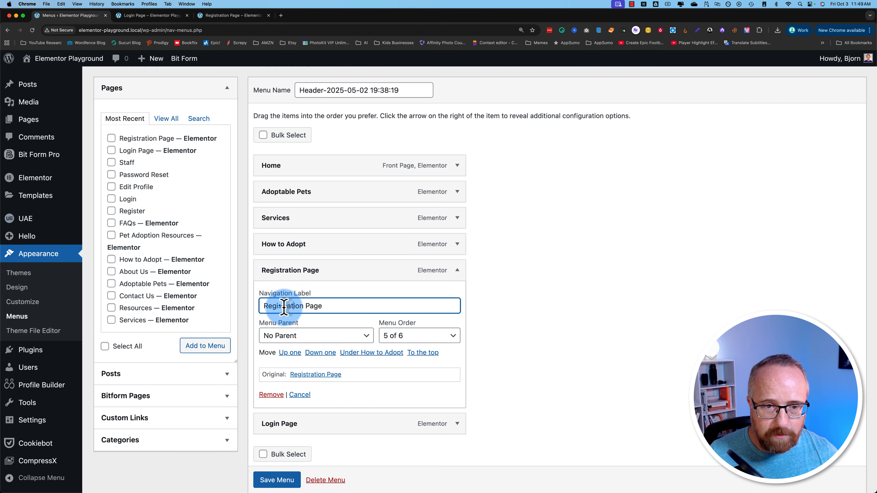
drag(284, 307, 359, 308)
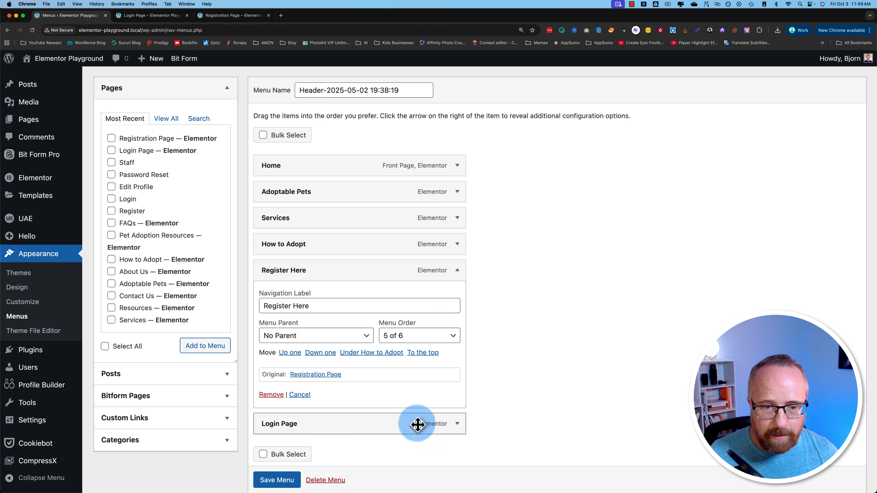
click(457, 423)
click(292, 458)
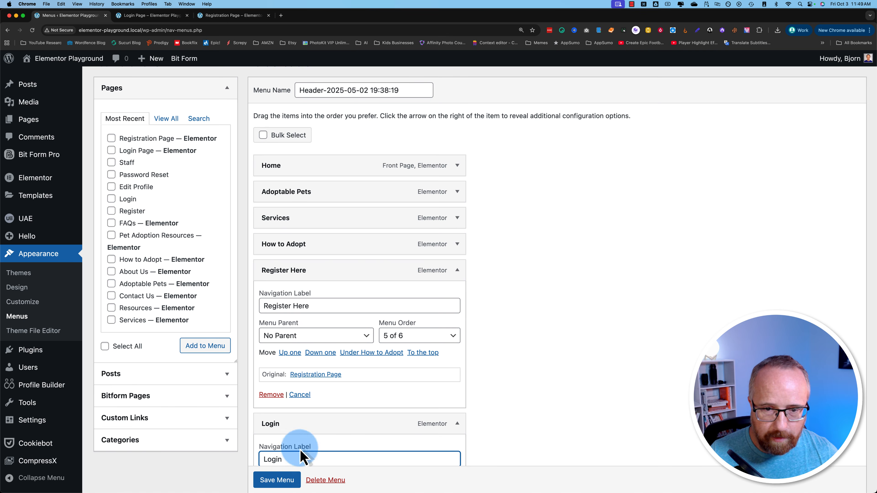
scroll(283, 470, down, 7)
click(277, 449)
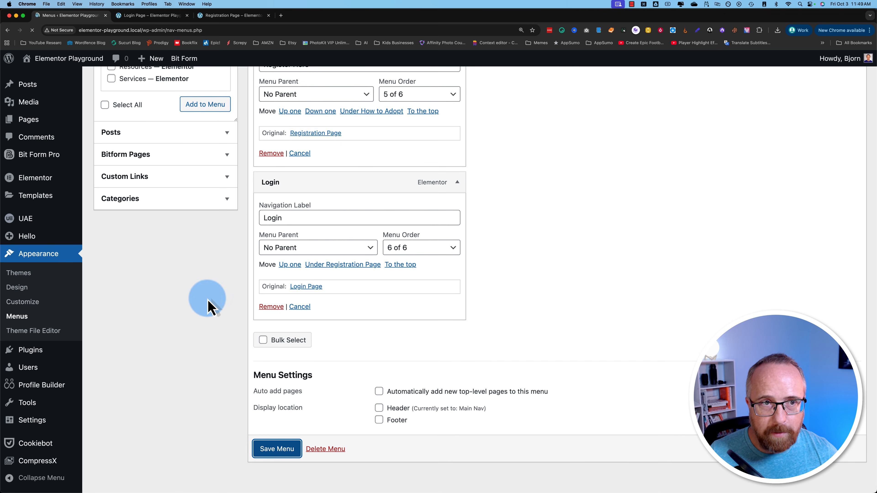
mouse_move(45, 80)
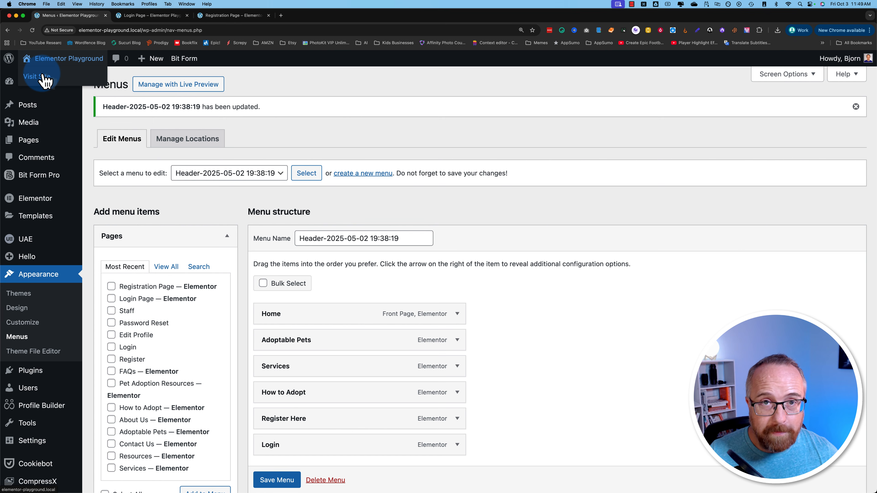
click(302, 16)
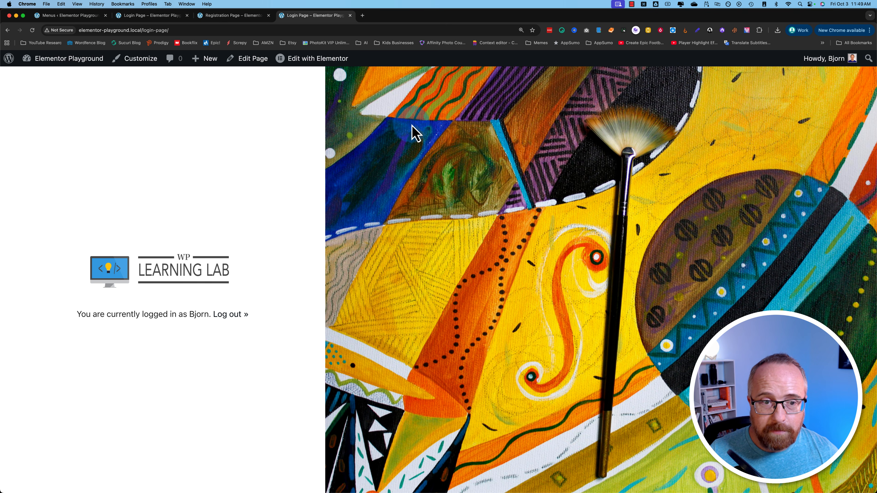
- Open the Login page from the live site's header navigation
click(185, 183)
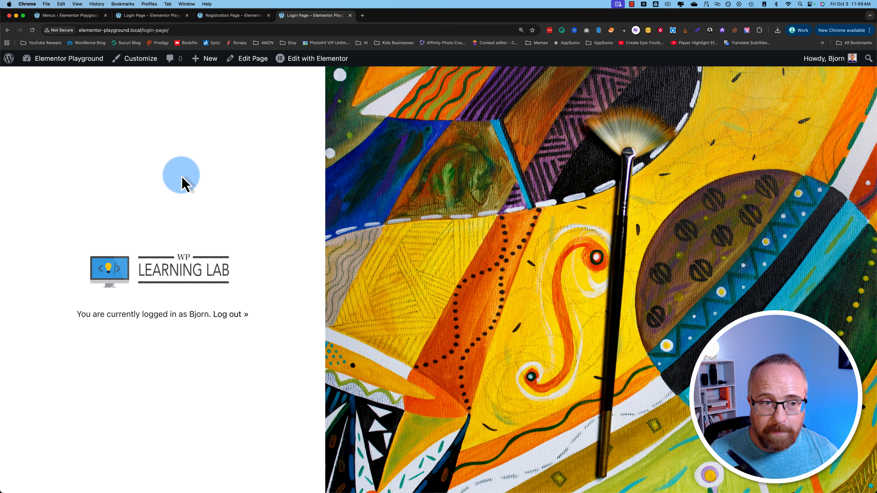
- Load the copied login page URL in a new Incognito window
click(131, 30)
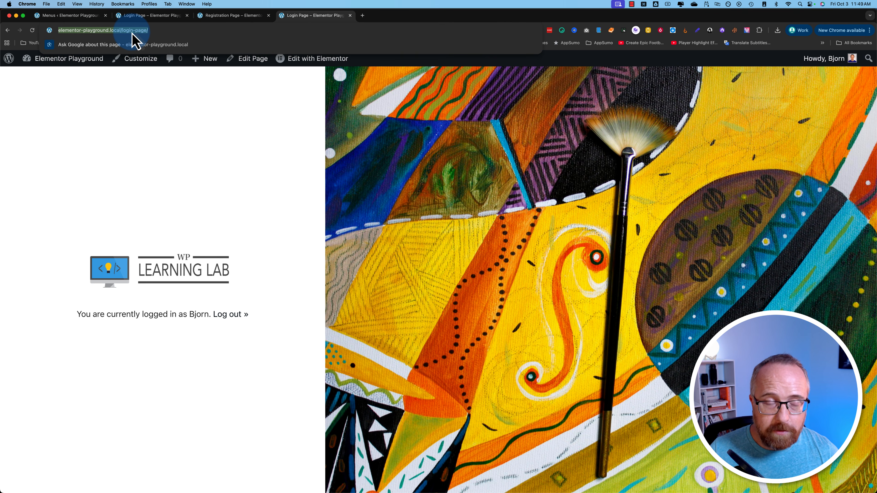
key(super+c)
key(super+shift+n)
key(super+v)
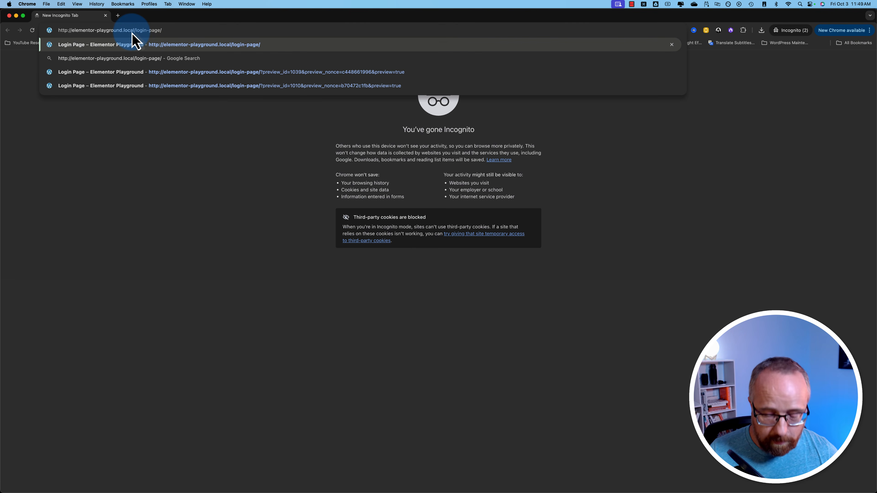
key(Return)
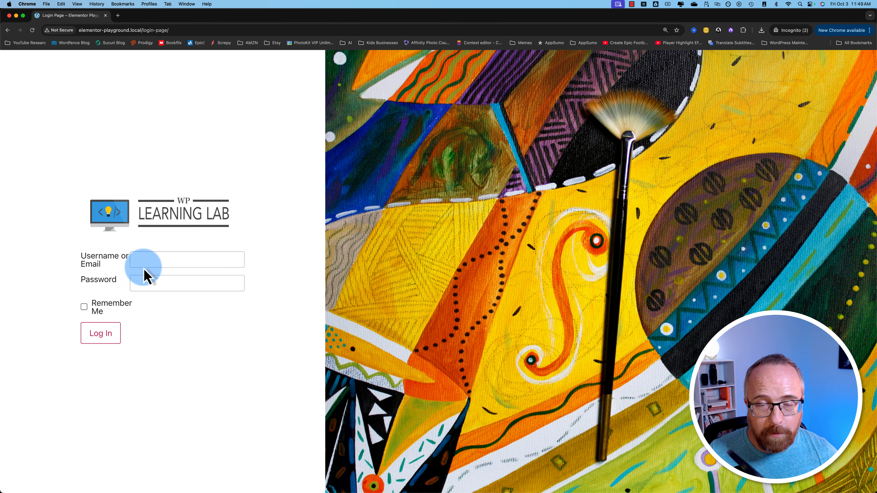
- Submit a test login with a test username and password
click(150, 261)
text(test)
click(146, 279)
text(test)
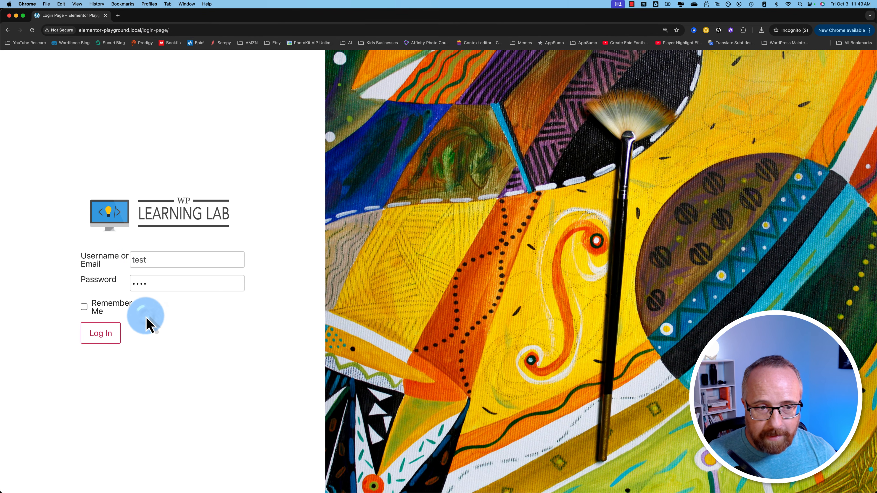
click(111, 336)
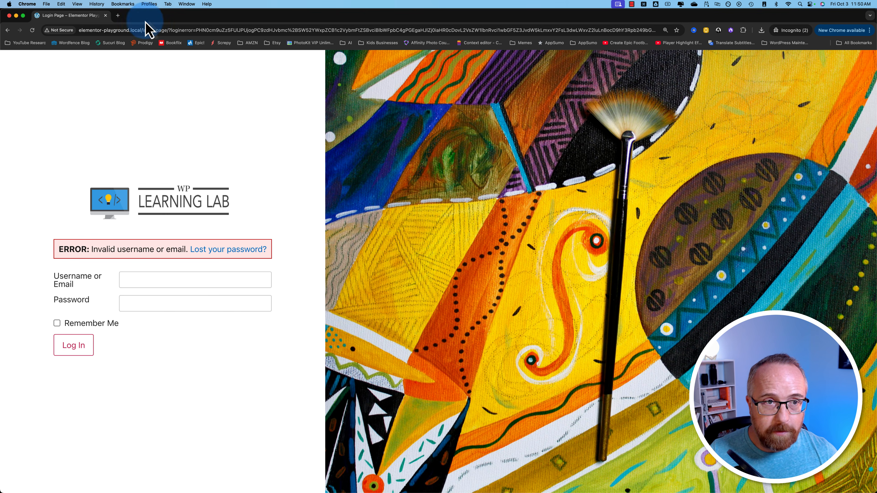
- Open the default /wp-login.php page in a new Incognito tab
click(148, 30)
key(super+t)
key(super+v)
text(wp-l)
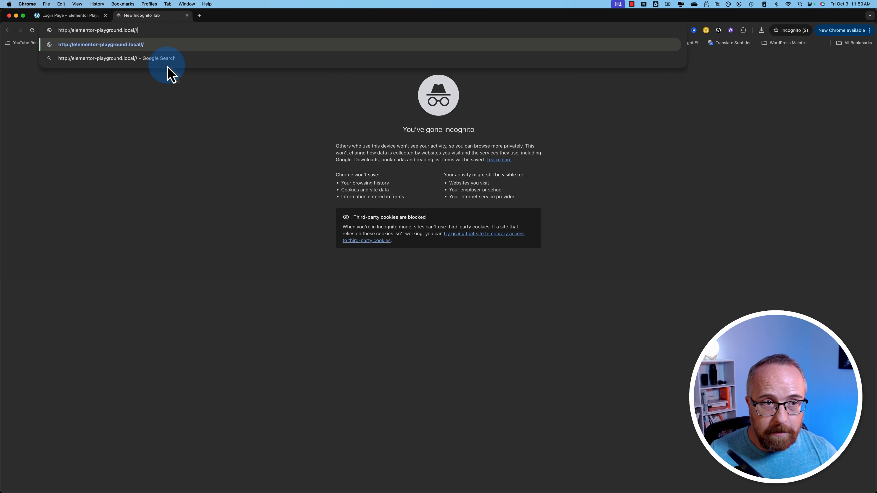
click(170, 74)
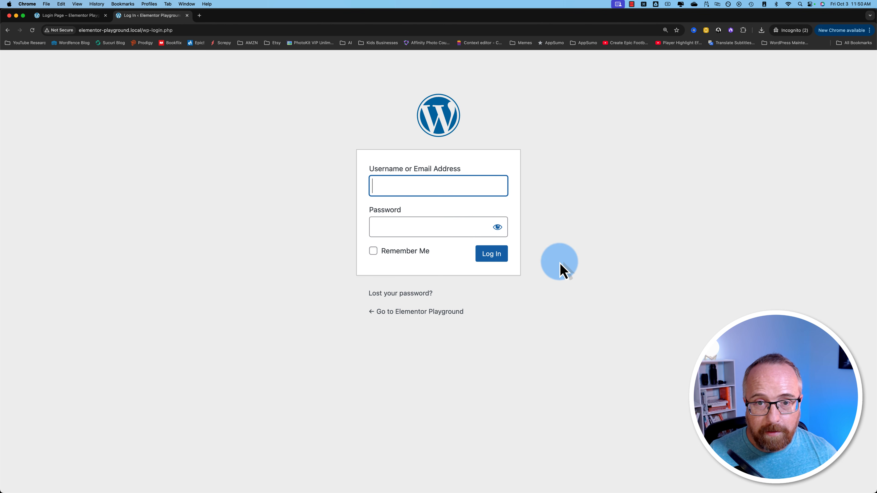
- Return to the custom login tab, go back twice, and close the Incognito window
click(60, 15)
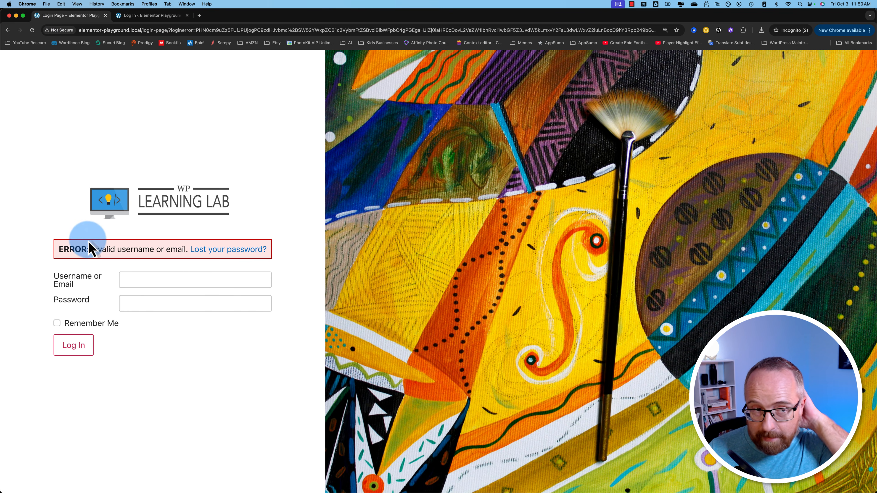
click(8, 30)
click(8, 30)
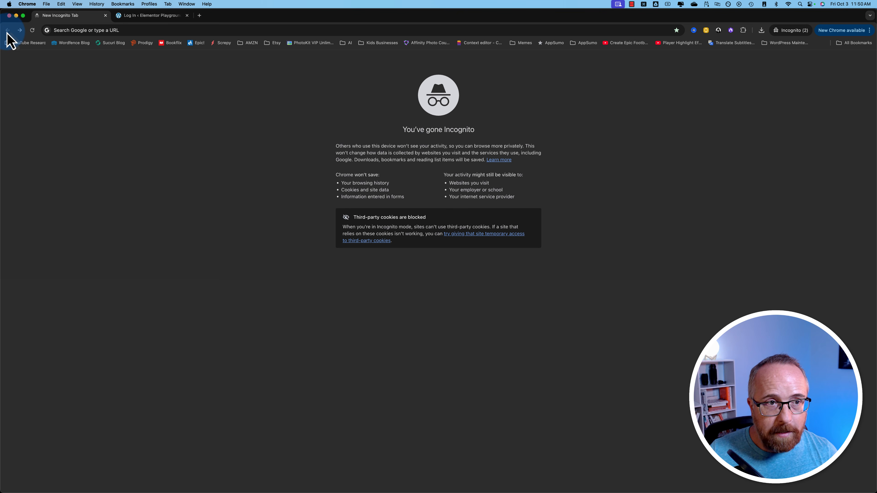
click(9, 15)
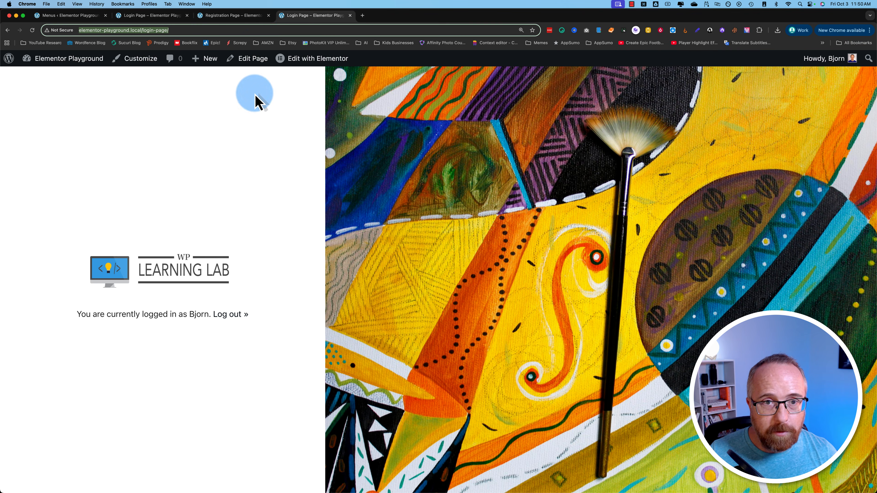
- Check the registration and login page tabs, then return to the Menus admin page
click(237, 18)
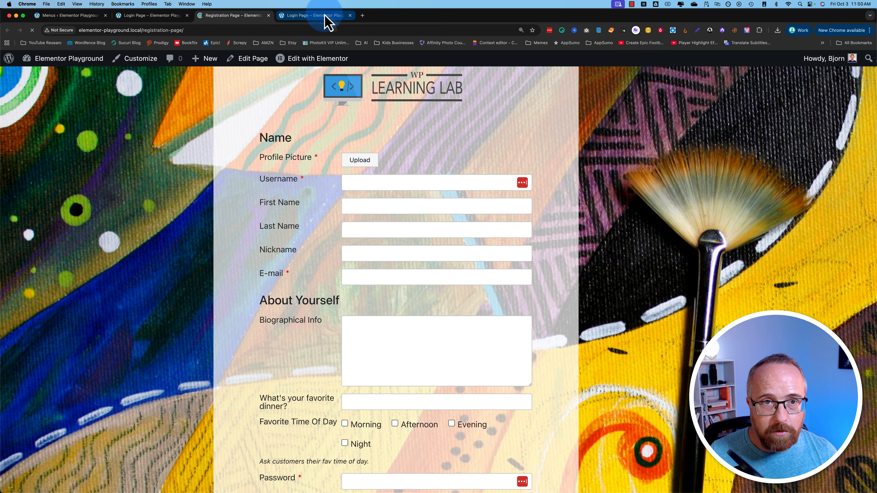
click(323, 20)
click(69, 15)
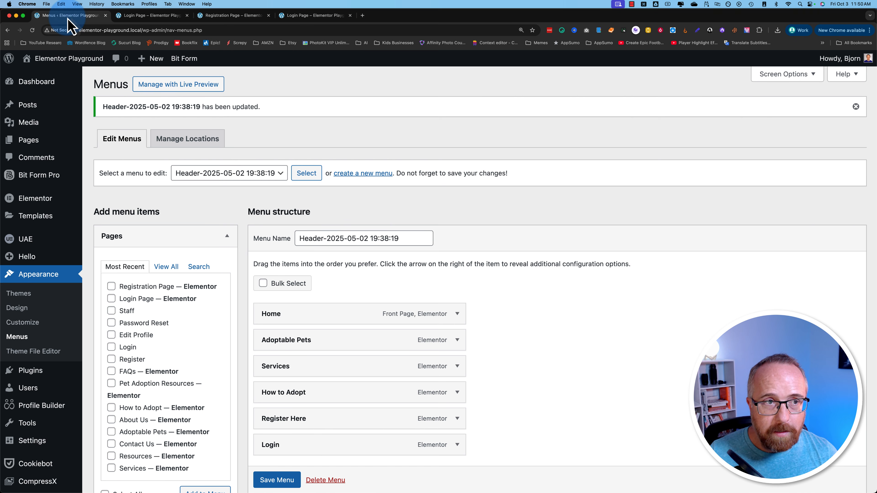
mouse_move(74, 229)
scroll(29, 440, down, 2)
scroll(29, 440, up, 2)
- Activate Profile Builder Pro in the Installed Plugins list
mouse_move(22, 390)
click(36, 375)
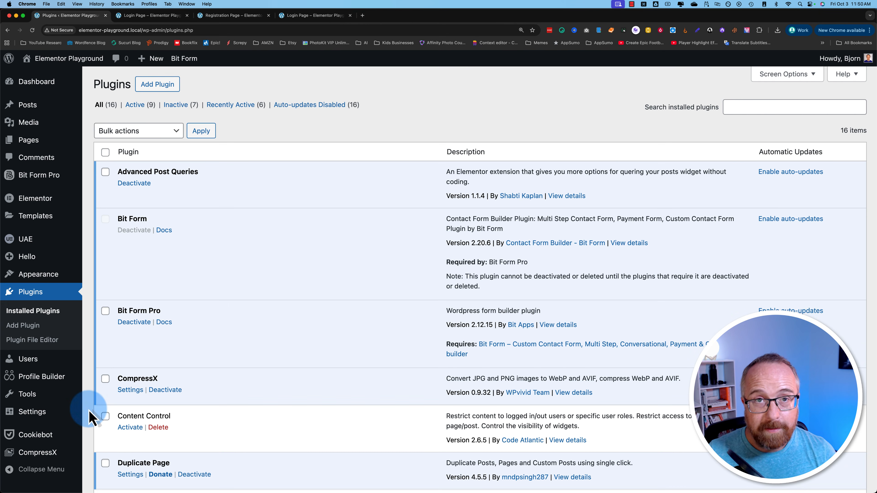
scroll(105, 407, down, 3)
scroll(105, 407, down, 8)
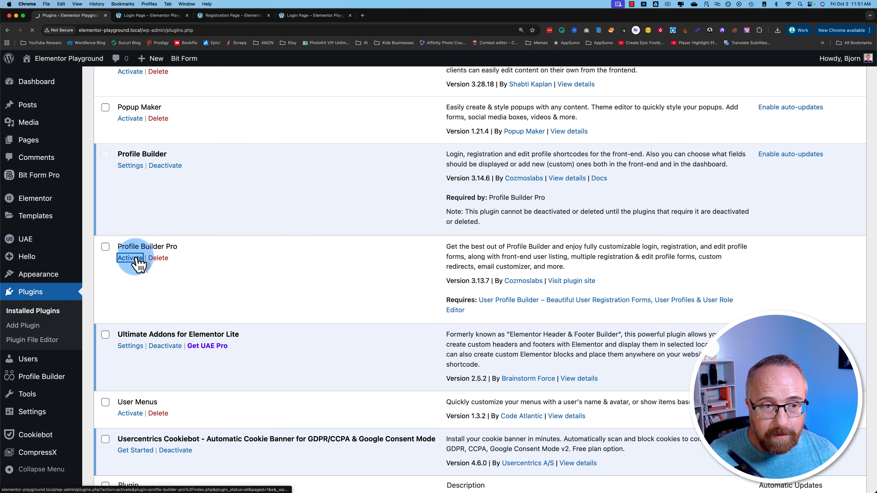
click(130, 258)
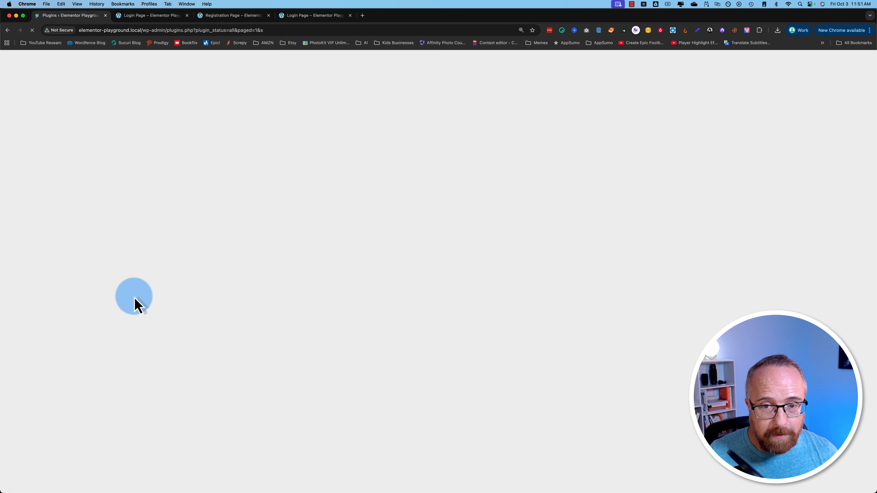
mouse_move(43, 381)
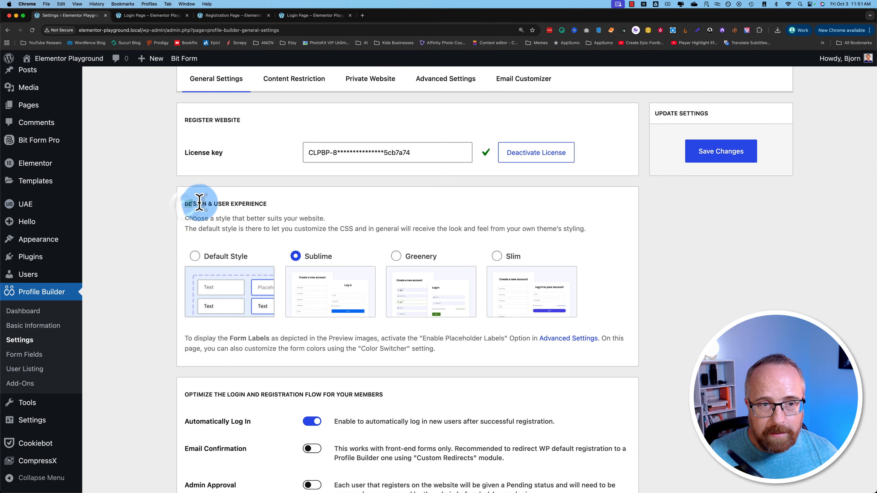
- Preview the Greenery and Slim form styles, paging through their slides
drag(200, 203, 272, 204)
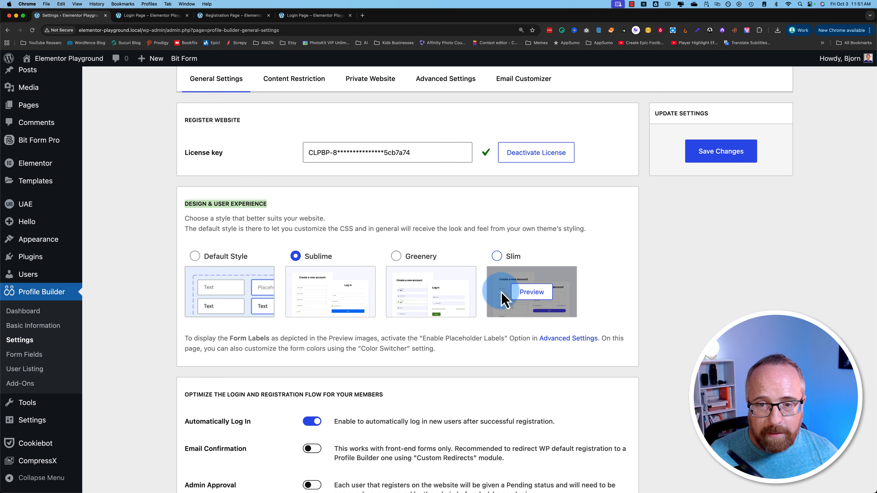
click(422, 294)
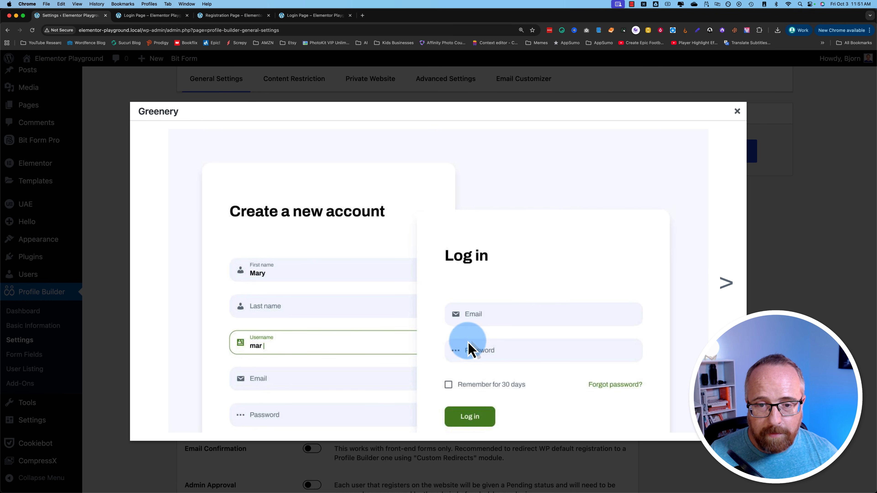
click(723, 283)
click(724, 285)
click(725, 288)
click(725, 290)
click(777, 293)
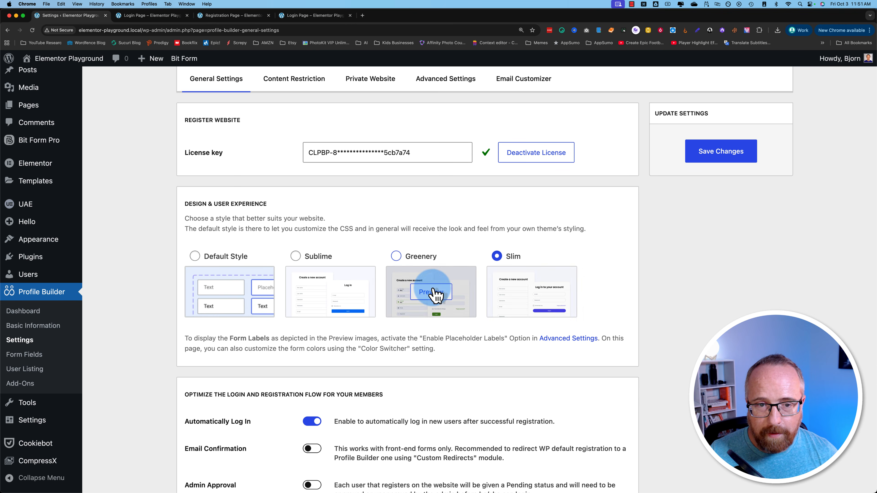
- Select the Sublime form style and save the settings
click(321, 259)
click(729, 153)
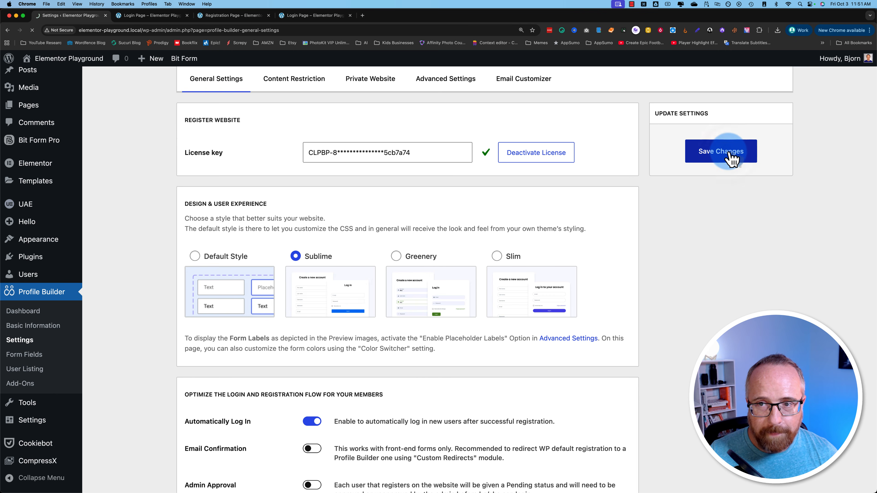
click(137, 113)
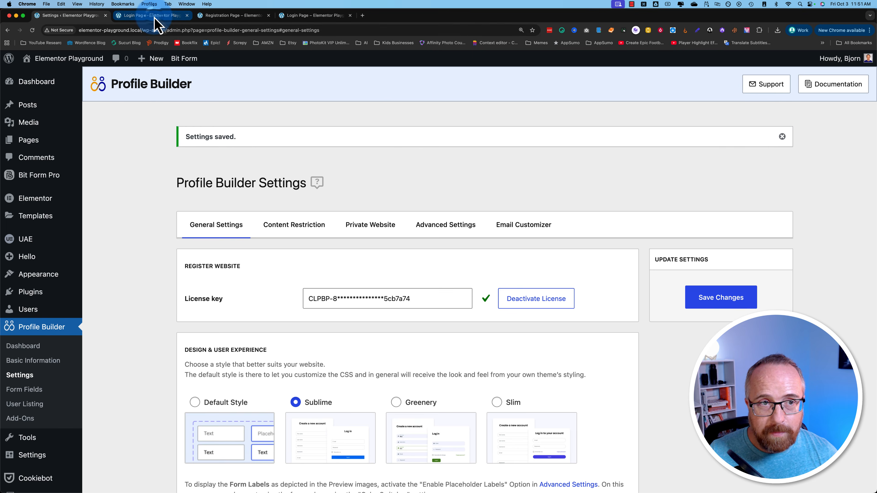
- Review the Sublime-styled login and registration pages in their tabs
click(154, 17)
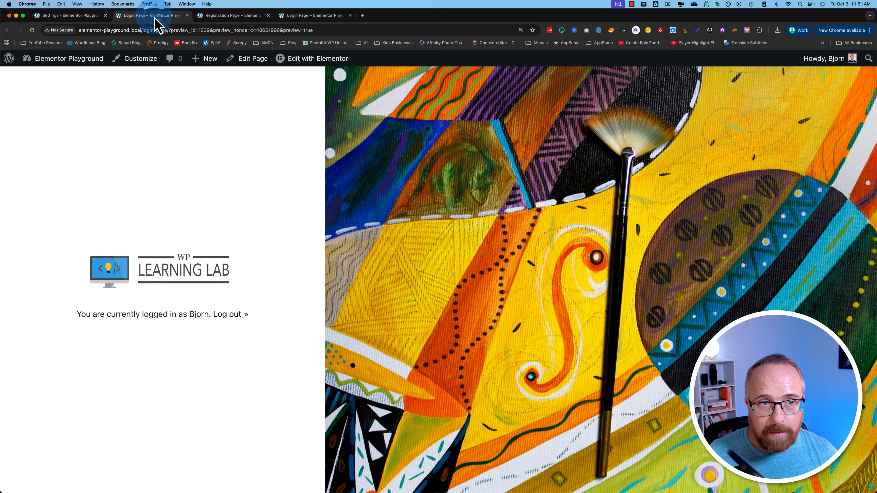
click(303, 17)
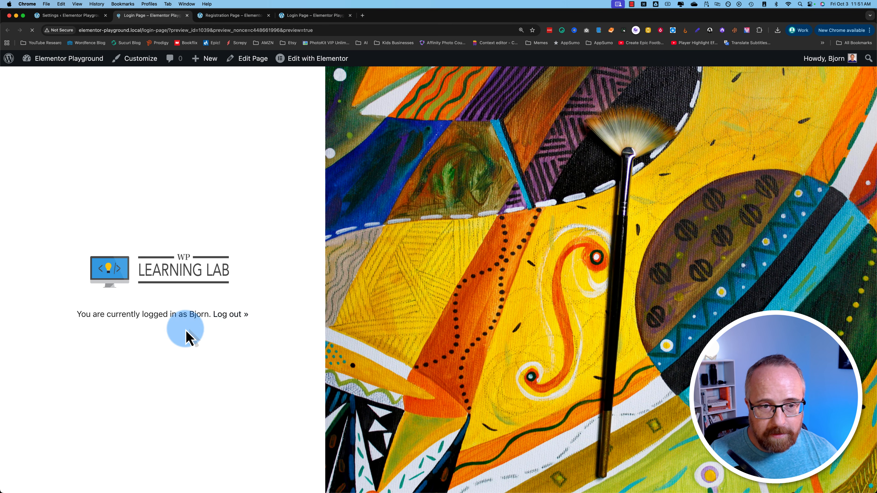
click(246, 17)
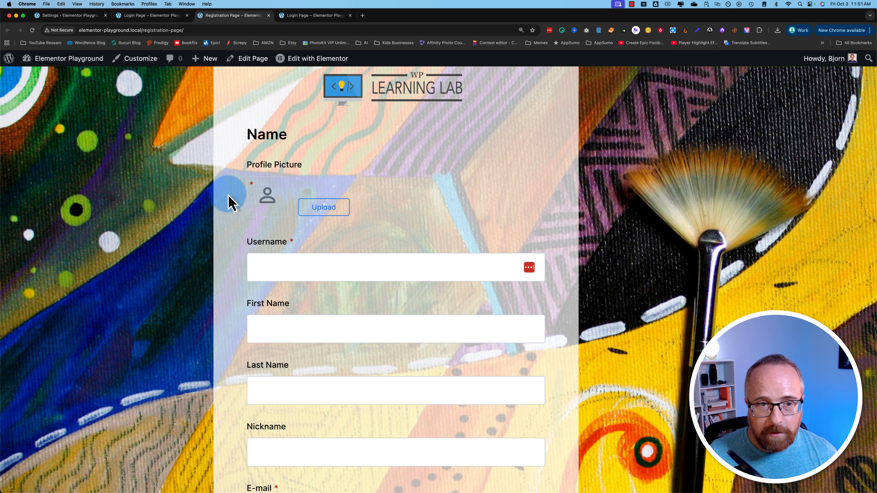
scroll(230, 315, down, 10)
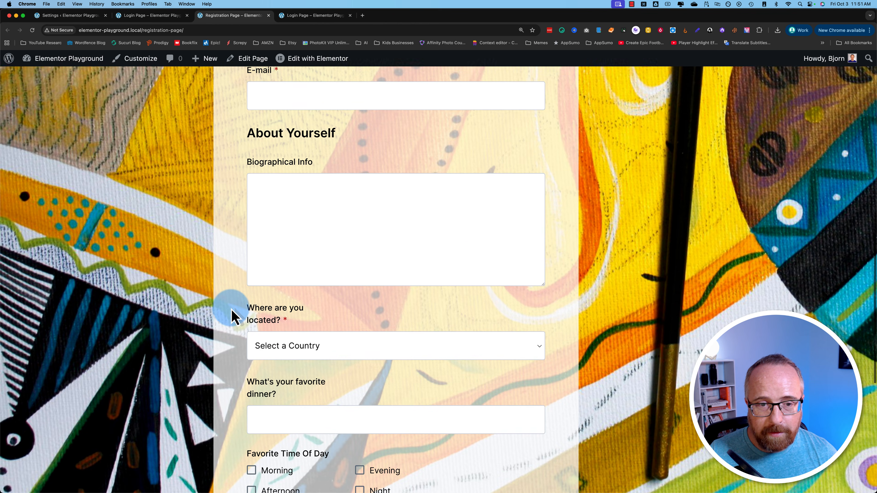
scroll(231, 314, up, 10)
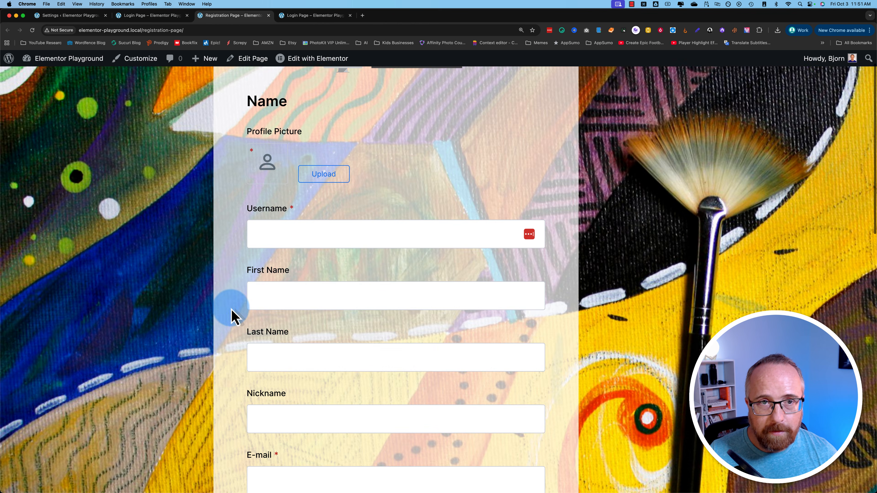
click(298, 17)
- Load the login page URL in a new Incognito window while logged out
click(218, 33)
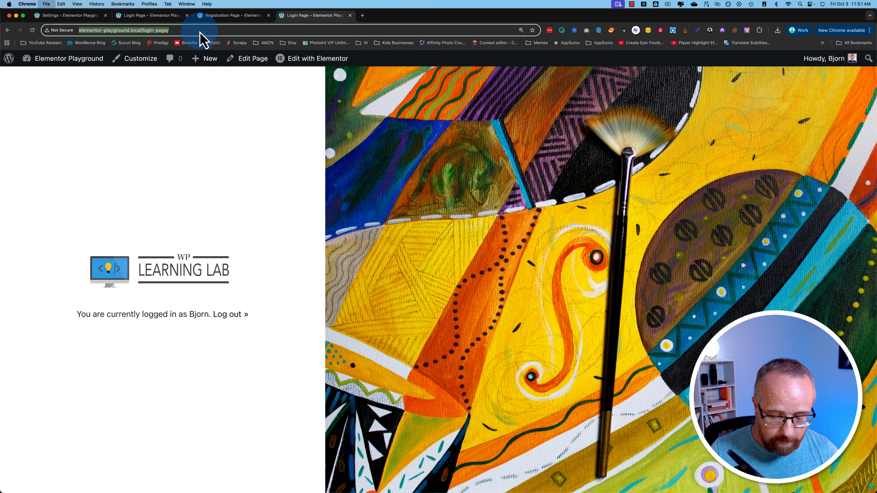
key(super+c)
key(super+shift+n)
key(super+v)
key(Return)
click(291, 203)
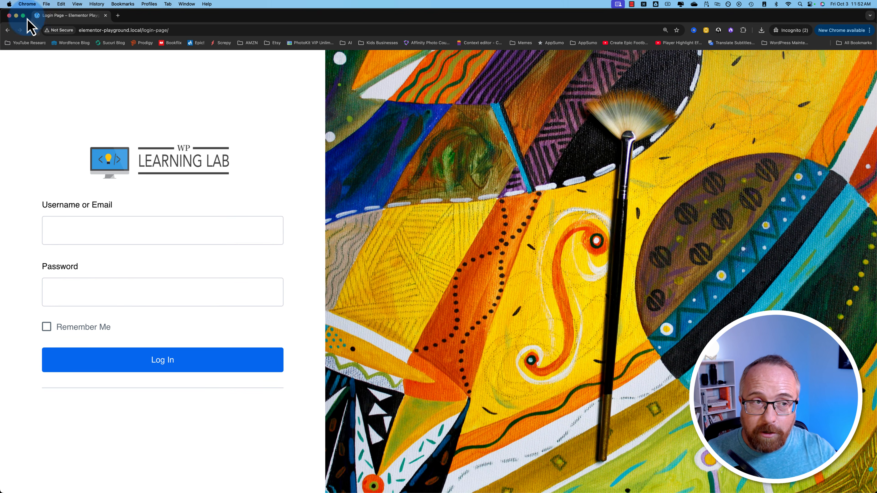
- Close the Incognito window and switch back to the Profile Builder Settings and login tabs
key(super+grave)
click(86, 19)
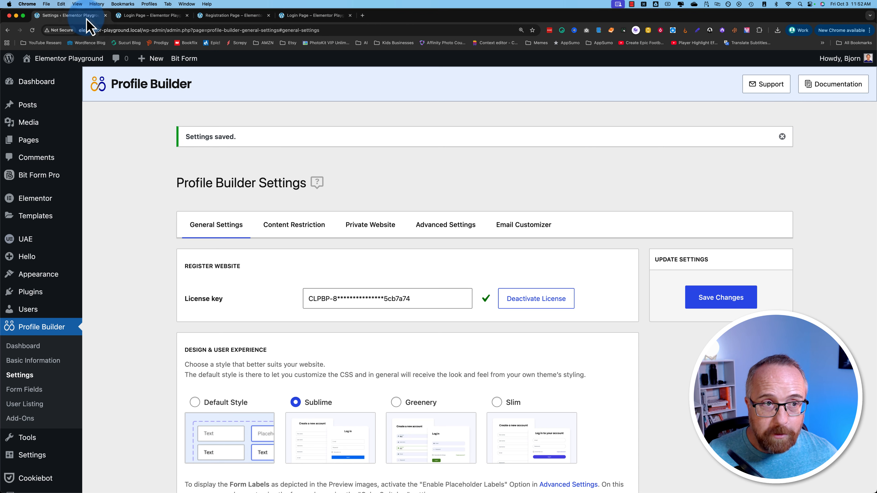
click(135, 25)
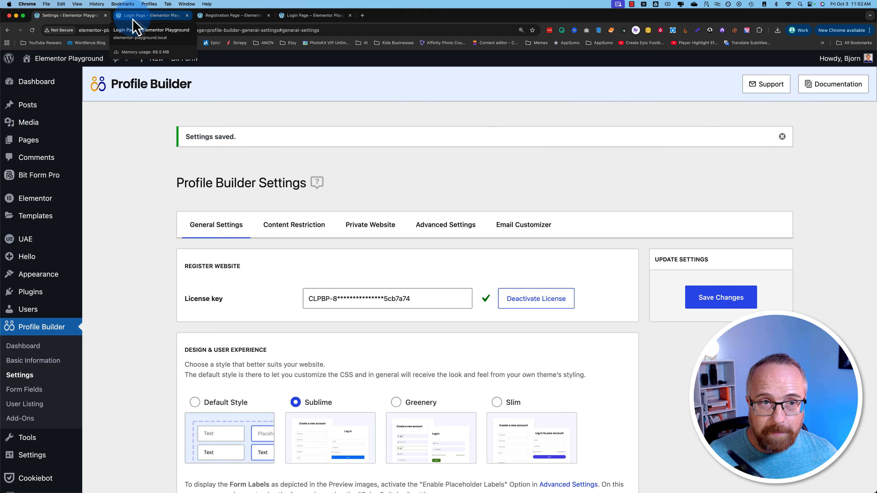